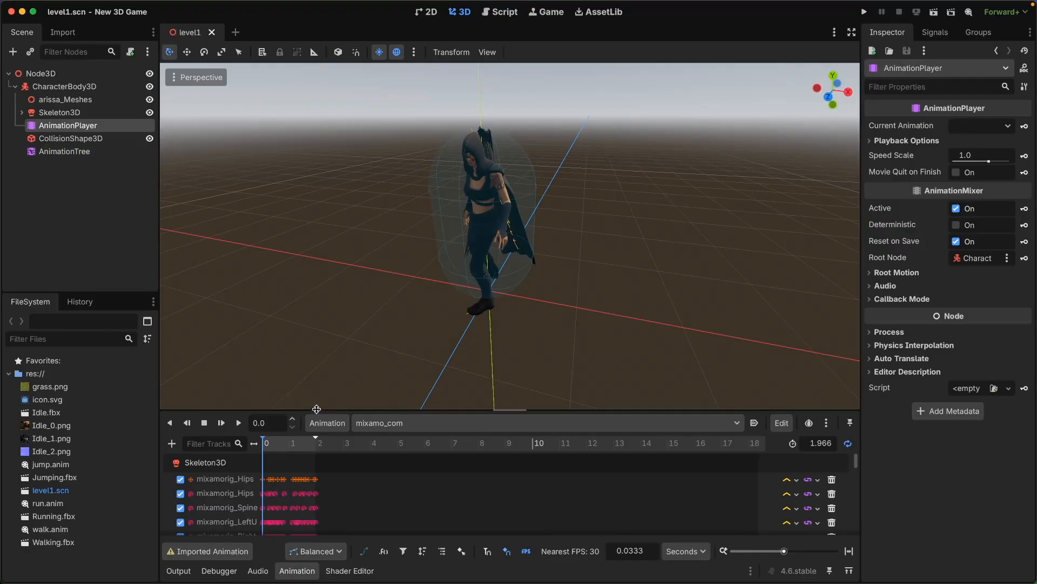
Step: Enlarge the animation editor and play back the character's NewLib/run animation
{"action": "left_click_drag", "start_coordinate": [316, 409], "coordinate": [317, 369]}
{"action": "left_click", "coordinate": [372, 384]}
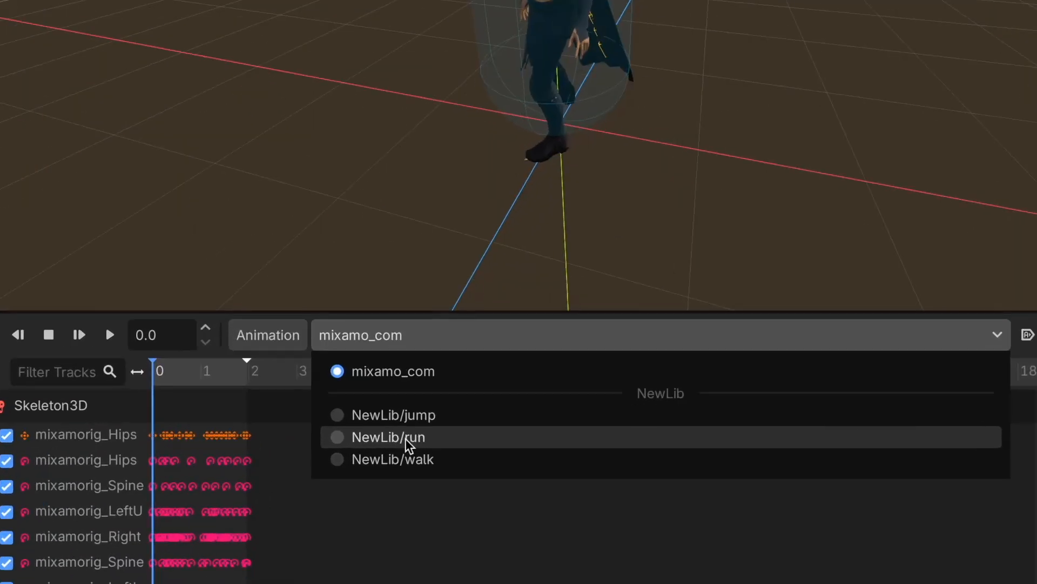
{"action": "left_click", "coordinate": [408, 440]}
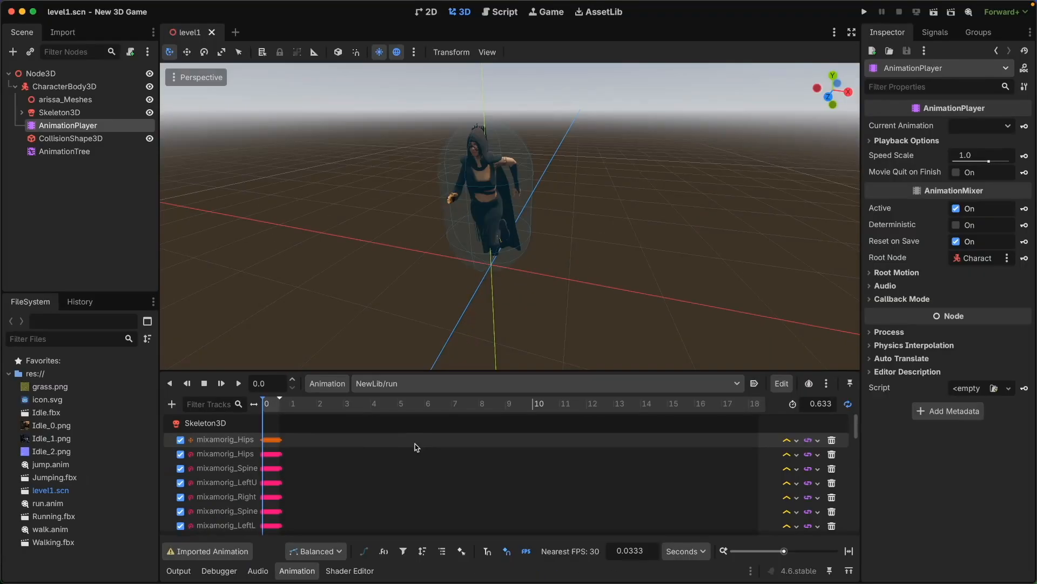
{"action": "left_click", "coordinate": [239, 384]}
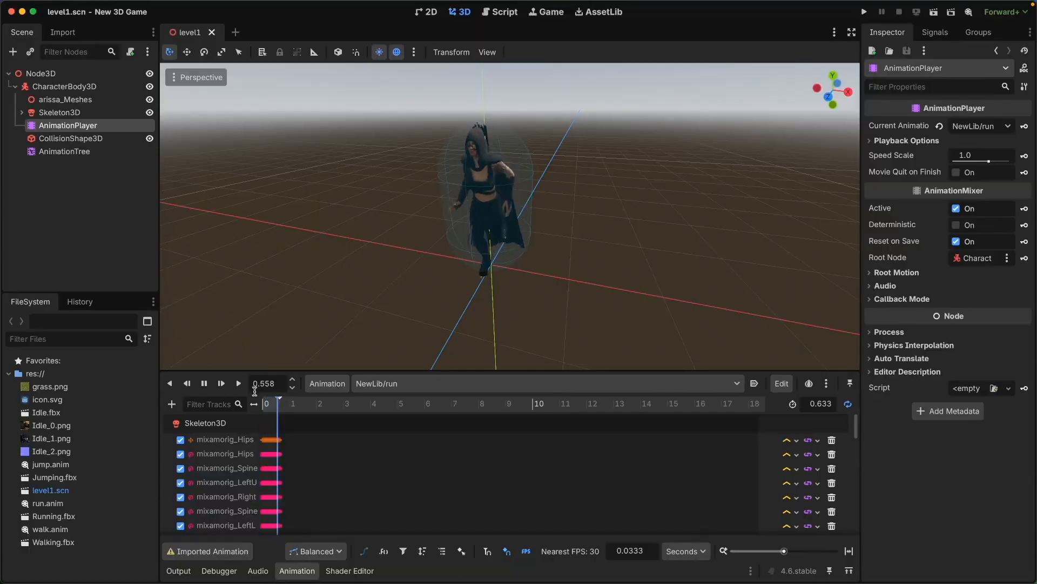
{"action": "left_click", "coordinate": [387, 384]}
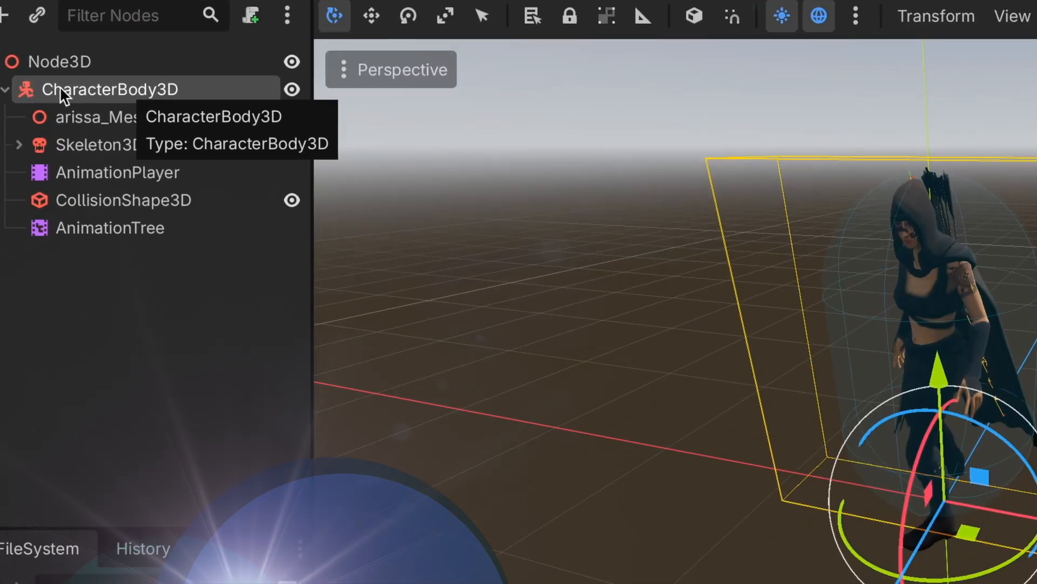
Step: Add a SpringArm3D node as a child of CharacterBody3D
{"action": "right_click", "coordinate": [70, 87]}
{"action": "left_click", "coordinate": [108, 96]}
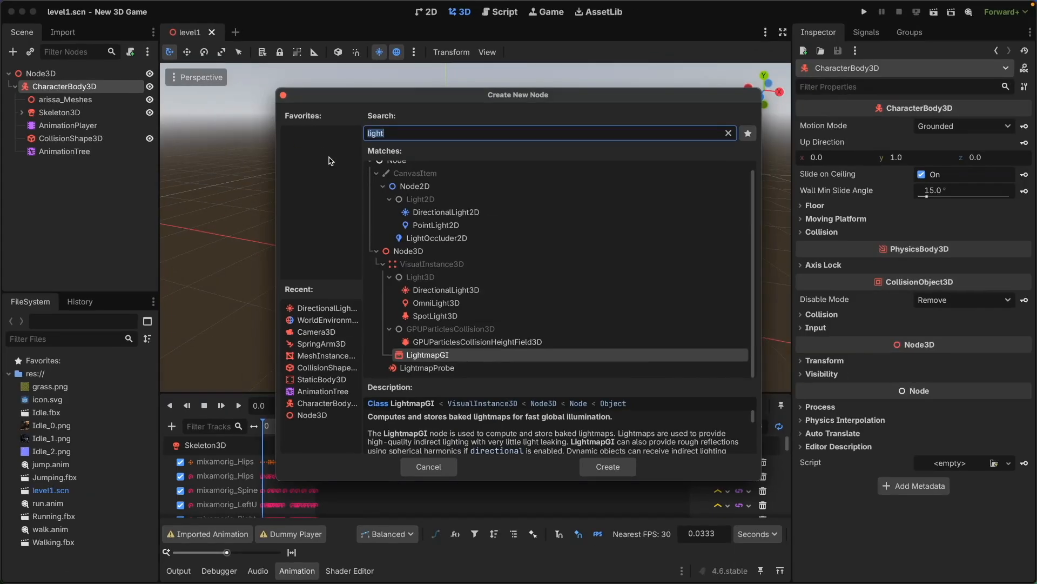
{"action": "key", "text": "BackSpace"}
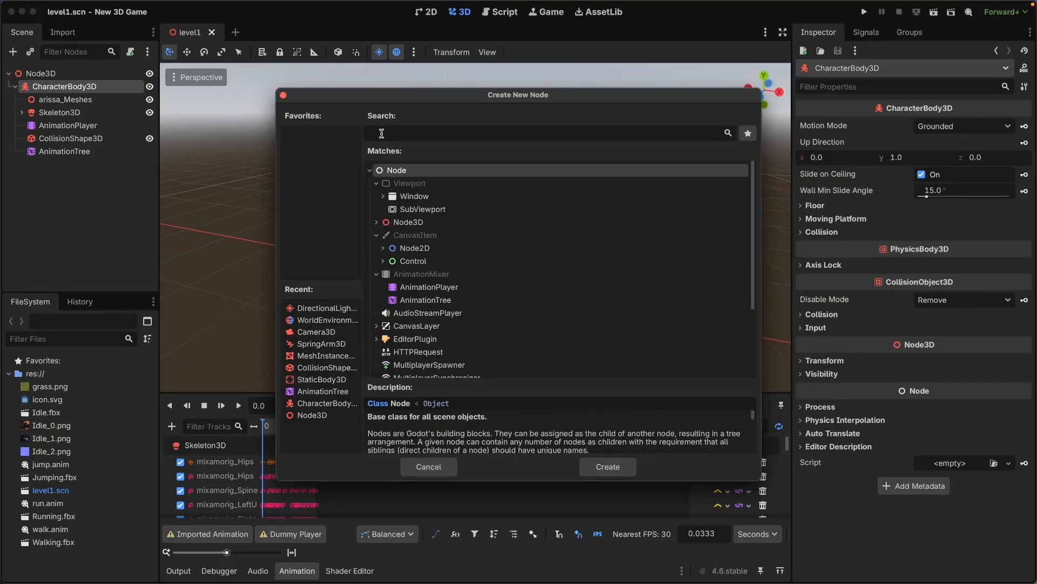
{"action": "type", "text": "springar"}
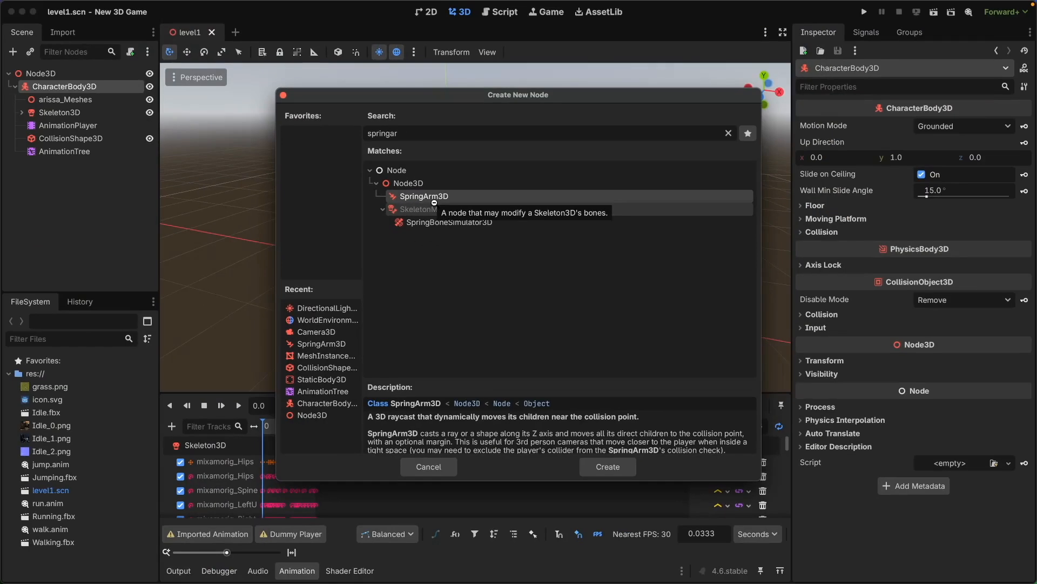
{"action": "left_click", "coordinate": [606, 466]}
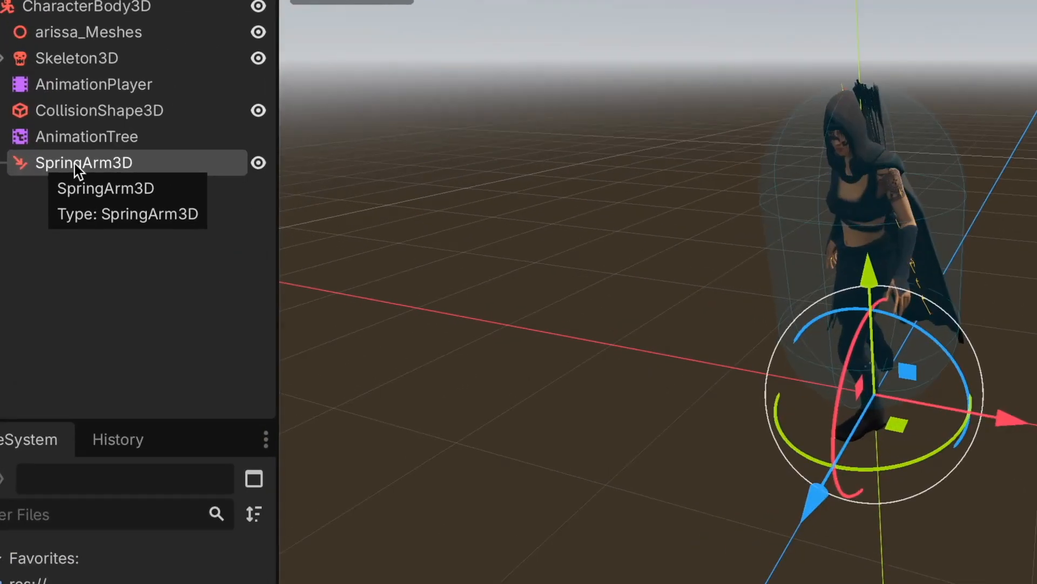
Step: Add a Camera3D node as a child of SpringArm3D
{"action": "right_click", "coordinate": [59, 166]}
{"action": "left_click", "coordinate": [141, 187]}
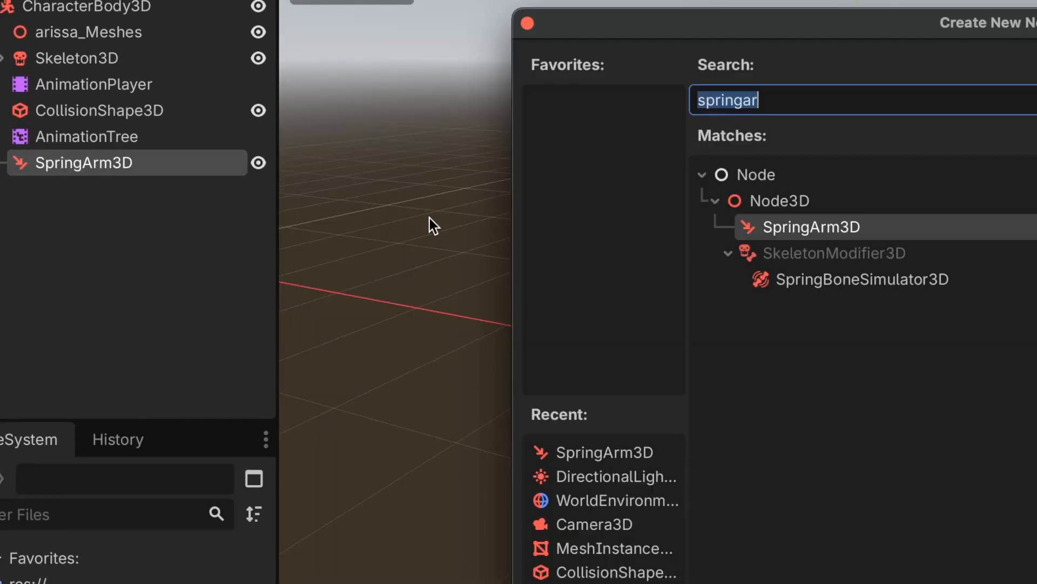
{"action": "type", "text": "camera"}
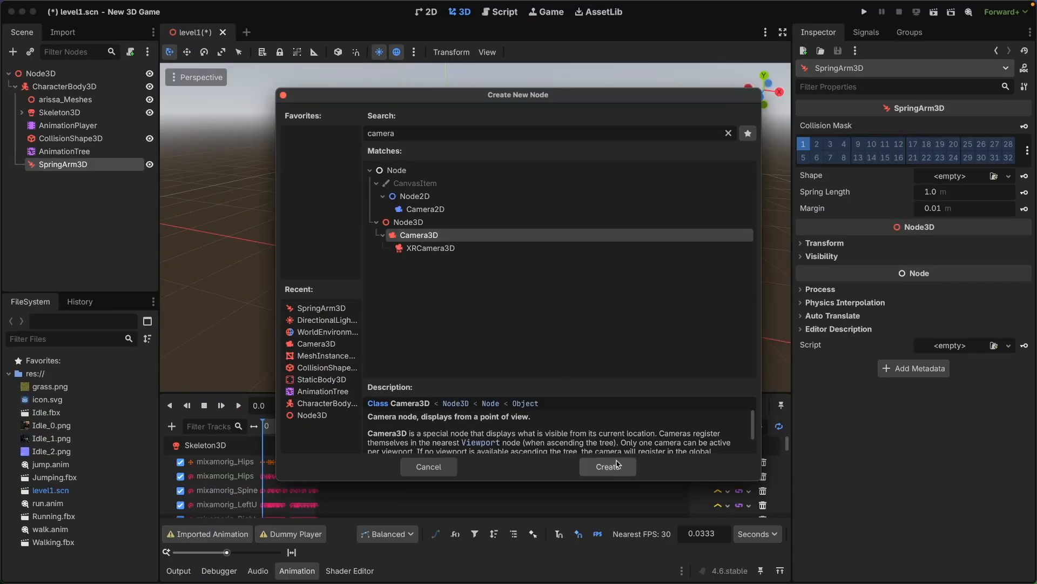
{"action": "left_click", "coordinate": [608, 466]}
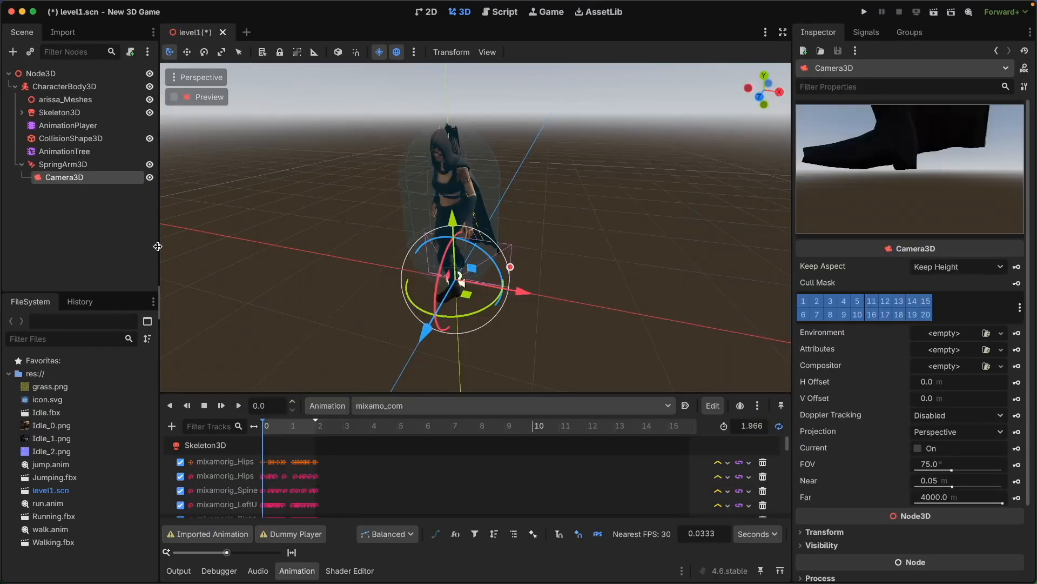
{"action": "left_click", "coordinate": [95, 208]}
Step: Move the SpringArm3D up to about 1.4 m and back to about -2.5 m on Z, tilted about -15° around X
{"action": "left_click", "coordinate": [63, 164]}
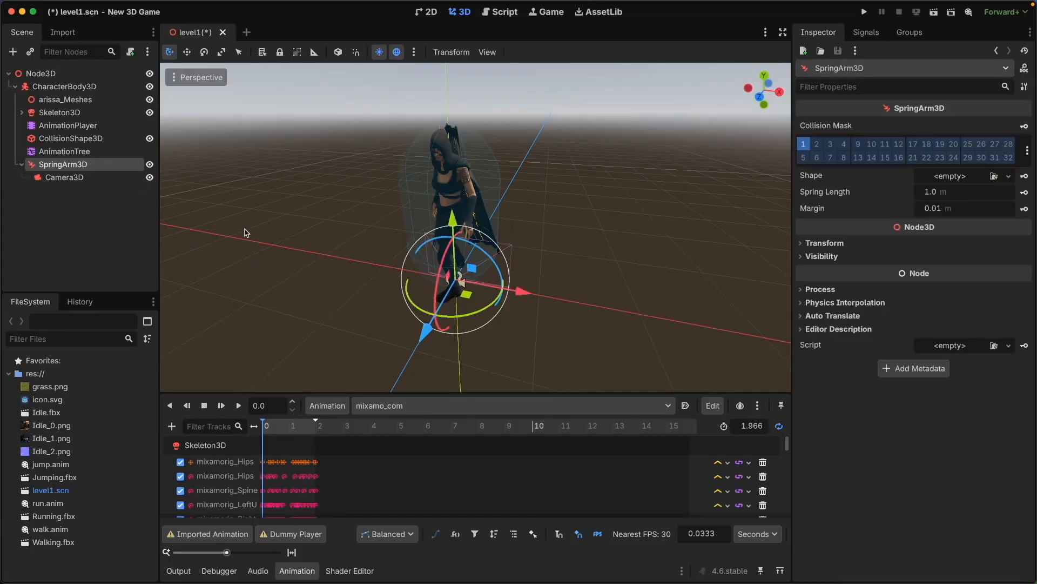
{"action": "left_click_drag", "start_coordinate": [451, 227], "coordinate": [448, 132]}
{"action": "left_click_drag", "start_coordinate": [537, 201], "coordinate": [552, 199]}
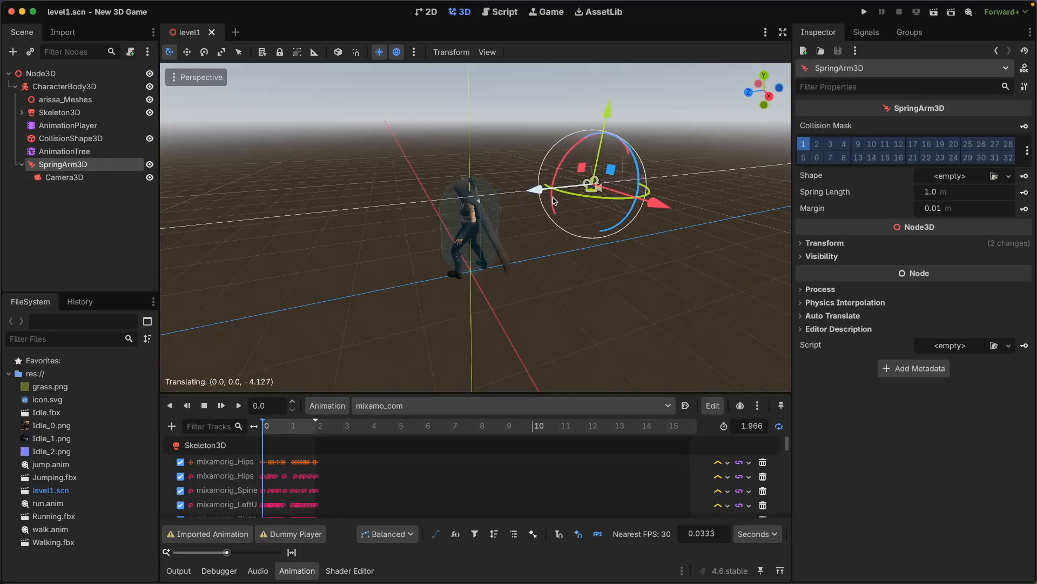
Step: Turn the SpringArm3D around its Y axis so that the camera faces the character
{"action": "left_click", "coordinate": [805, 244]}
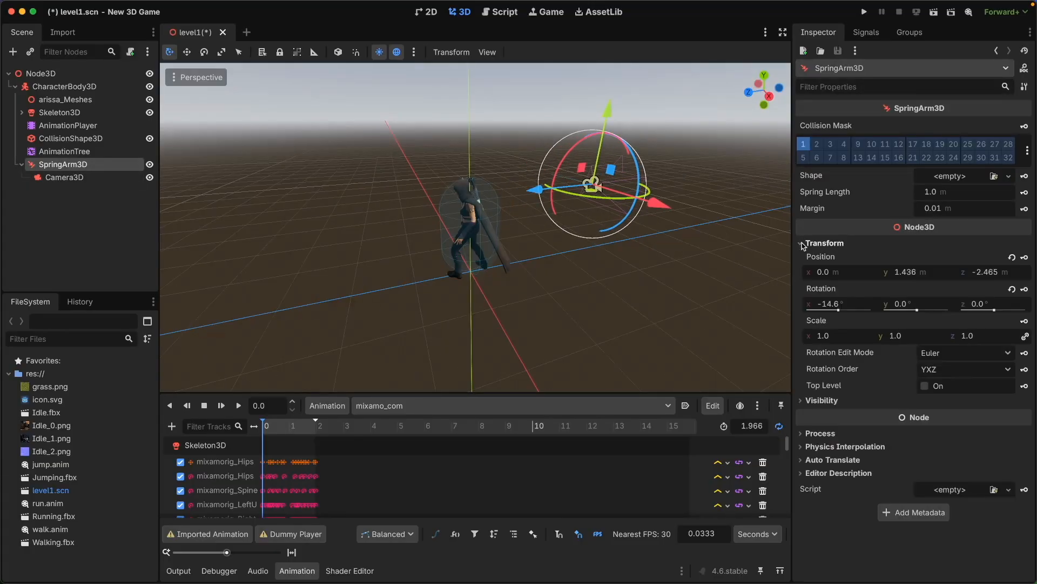
{"action": "left_click_drag", "start_coordinate": [599, 200], "coordinate": [561, 193]}
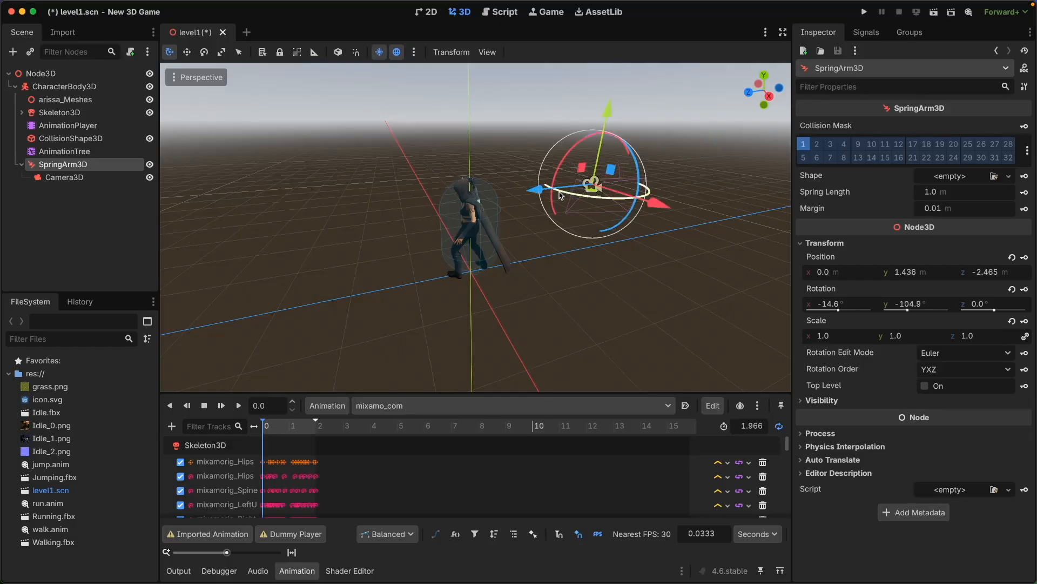
{"action": "left_click", "coordinate": [933, 307]}
{"action": "type", "text": "18"}
{"action": "left_click", "coordinate": [54, 177]}
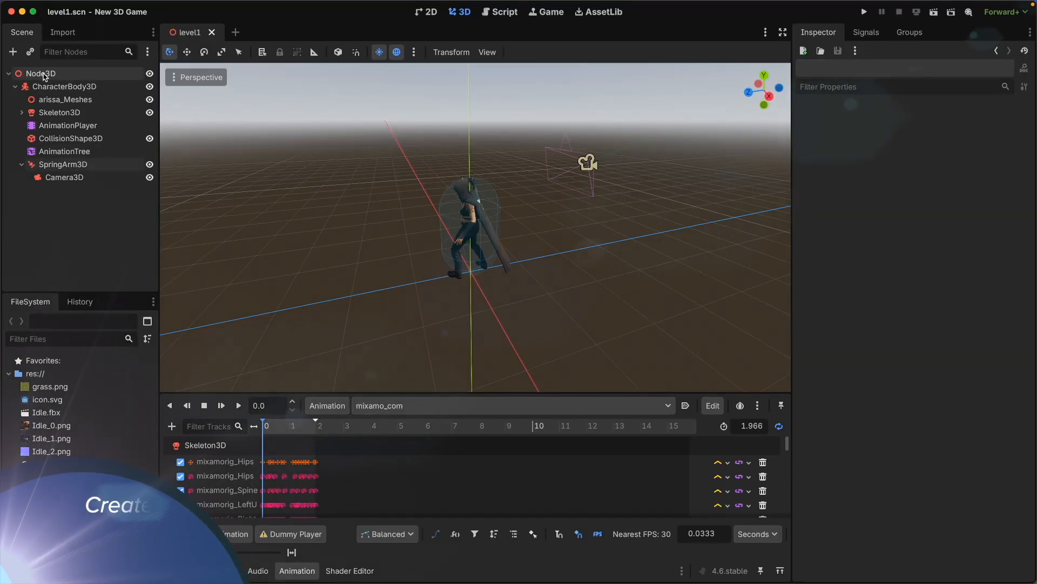
Step: Add a StaticBody3D node as a child of the root Node3D
{"action": "left_click", "coordinate": [51, 76]}
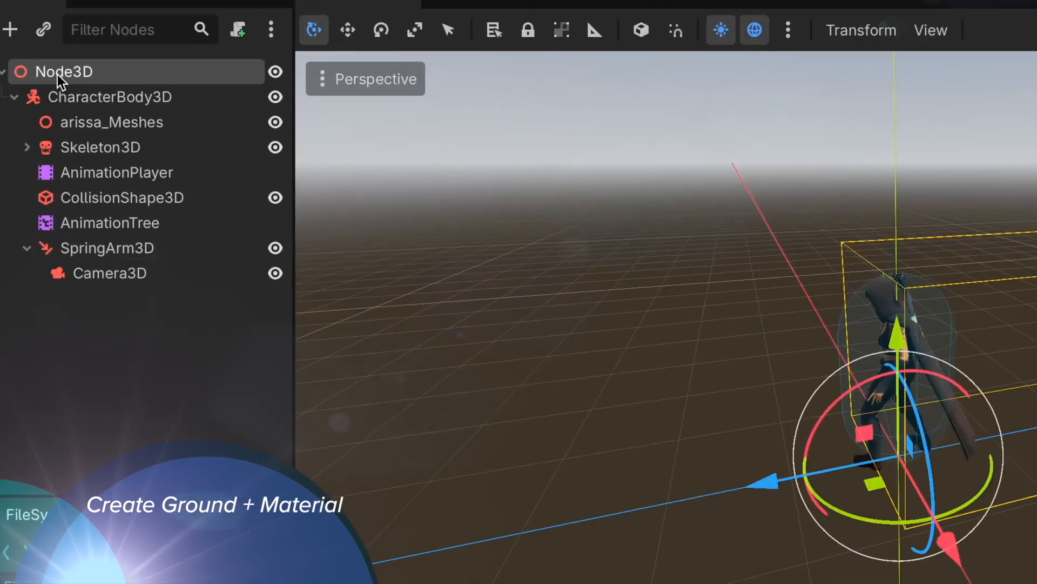
{"action": "right_click", "coordinate": [104, 76]}
{"action": "left_click", "coordinate": [162, 93]}
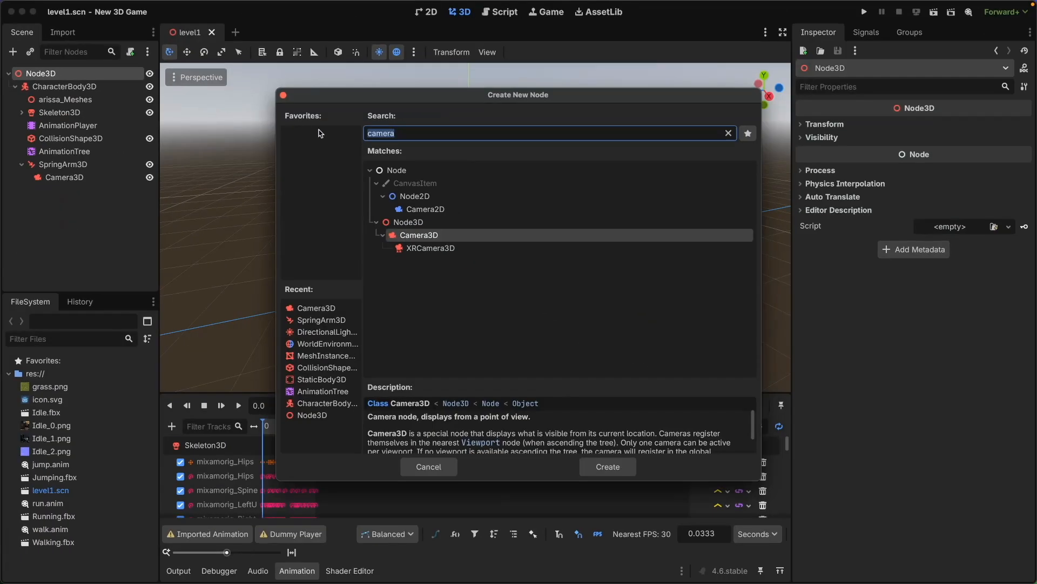
{"action": "type", "text": "Static"}
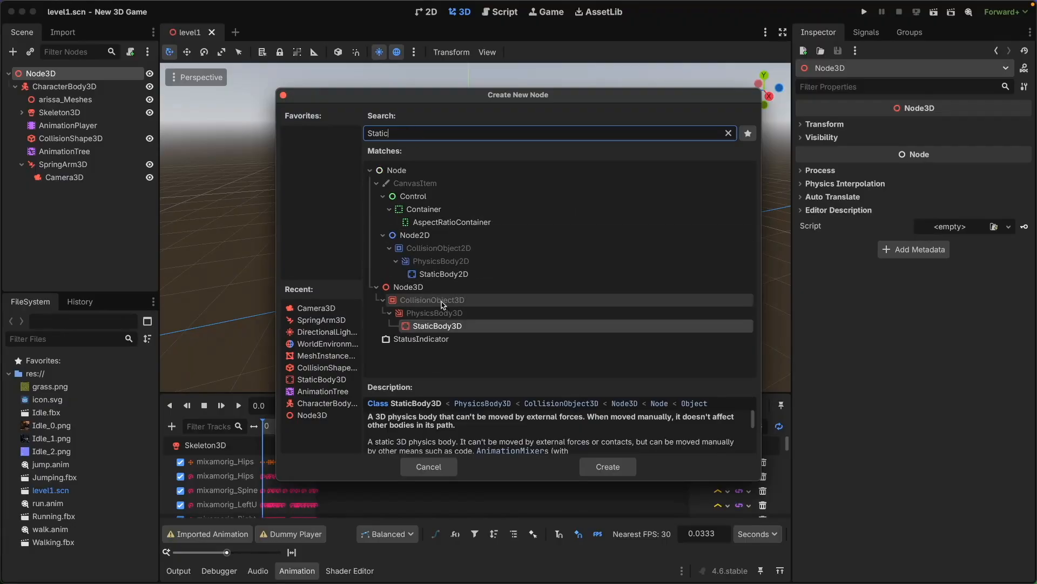
{"action": "left_click", "coordinate": [449, 326]}
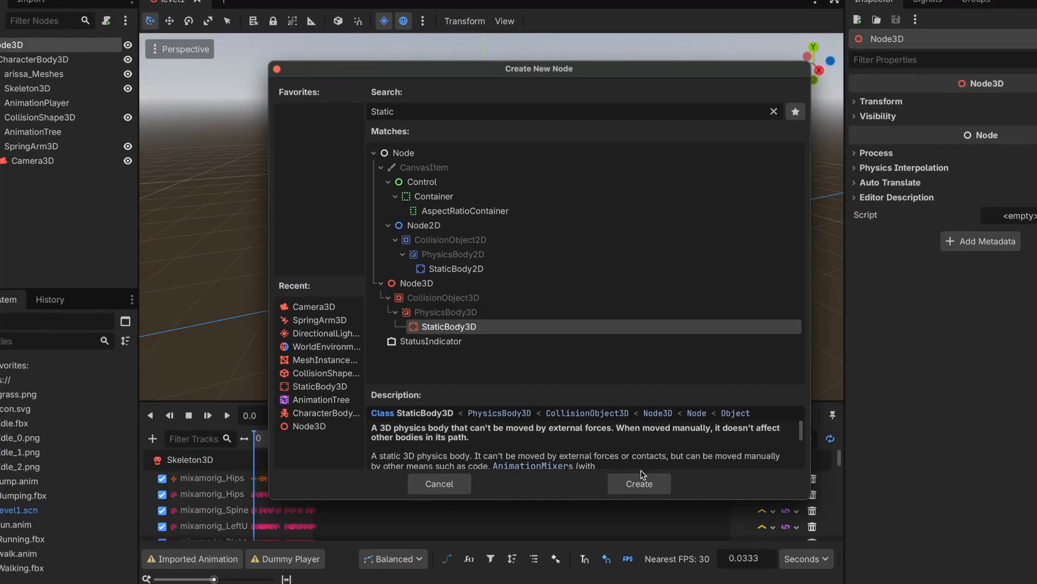
{"action": "left_click", "coordinate": [641, 477]}
{"action": "left_click", "coordinate": [616, 145]}
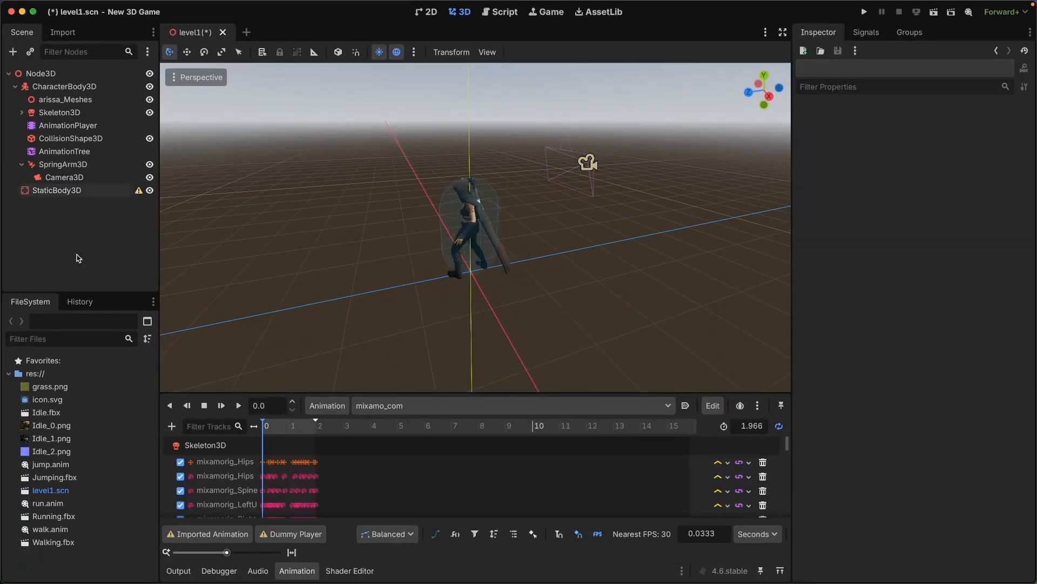
Step: Add a MeshInstance3D node as a child of StaticBody3D
{"action": "left_click", "coordinate": [16, 176]}
{"action": "right_click", "coordinate": [64, 190]}
{"action": "left_click", "coordinate": [125, 215]}
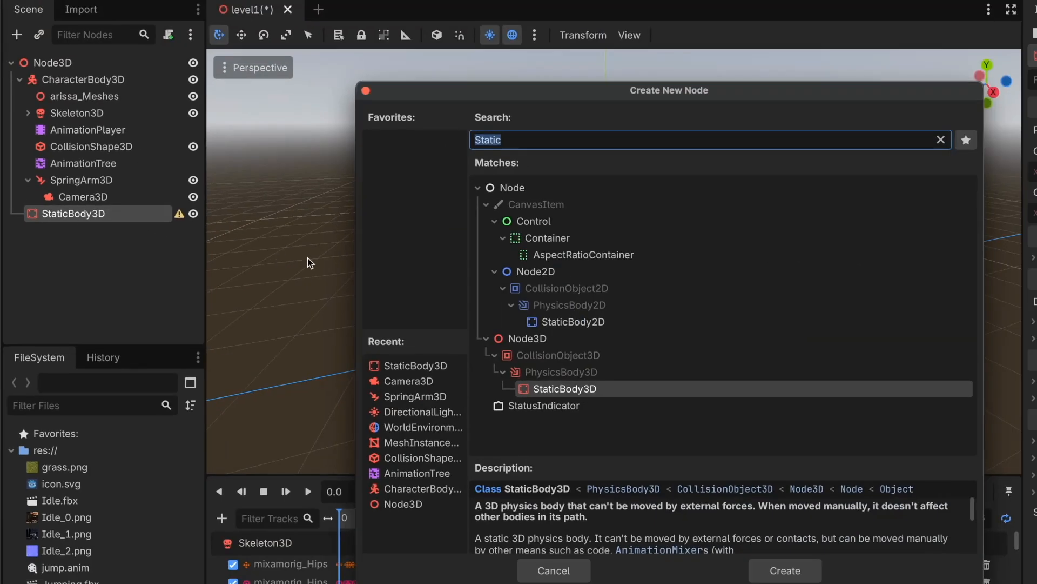
{"action": "type", "text": "mesh"}
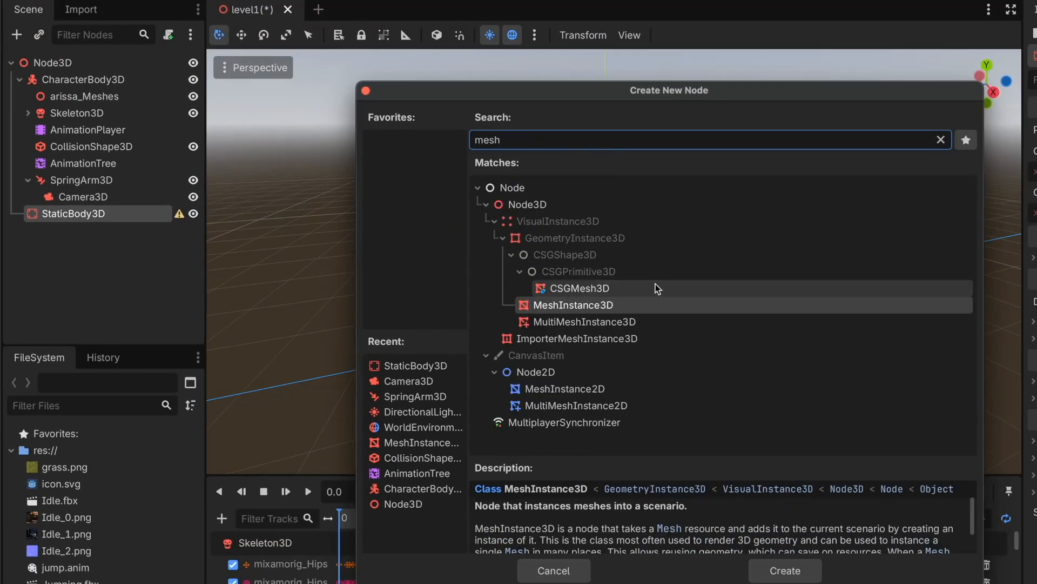
{"action": "left_click", "coordinate": [616, 307]}
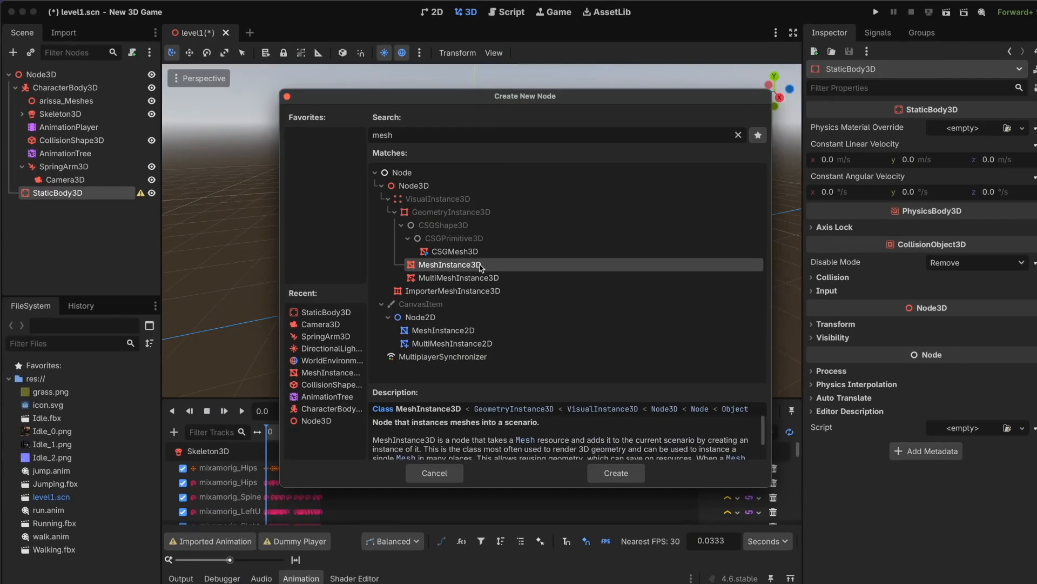
{"action": "left_click", "coordinate": [617, 474]}
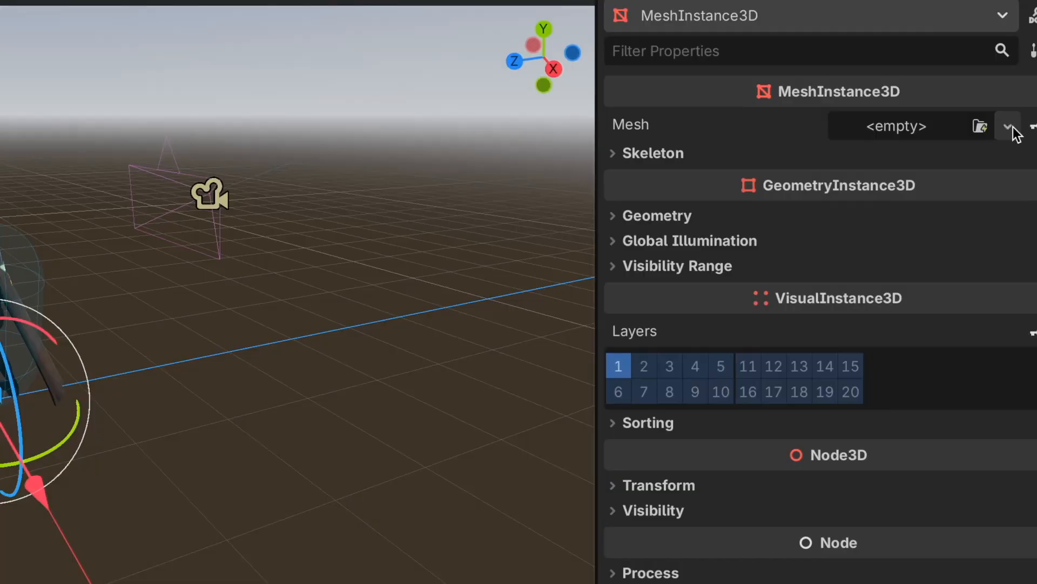
Step: Give the MeshInstance3D a new PlaneMesh and set its size to 1000 m by 1000 m
{"action": "left_click", "coordinate": [1009, 127]}
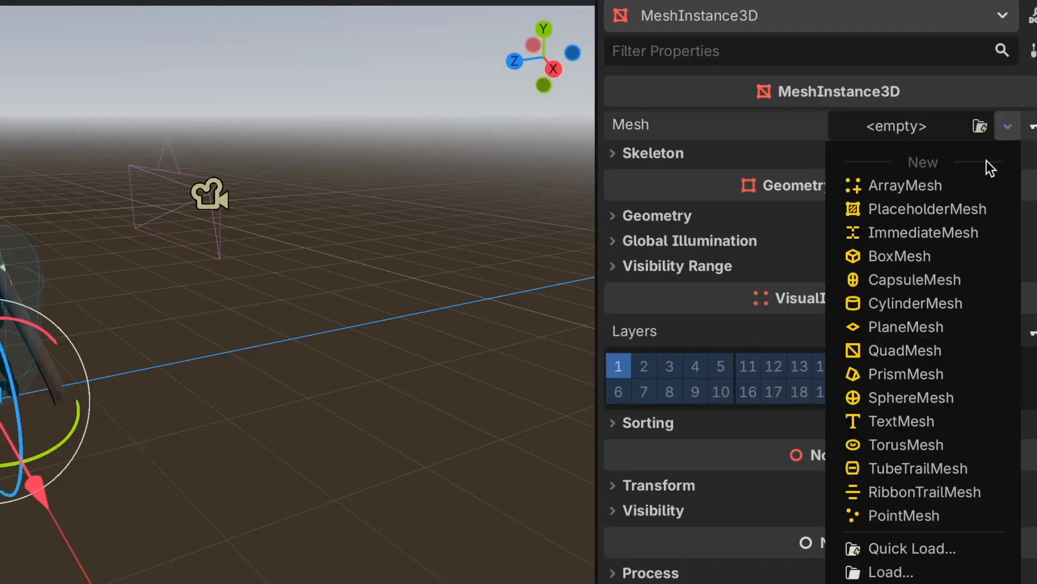
{"action": "left_click", "coordinate": [948, 333]}
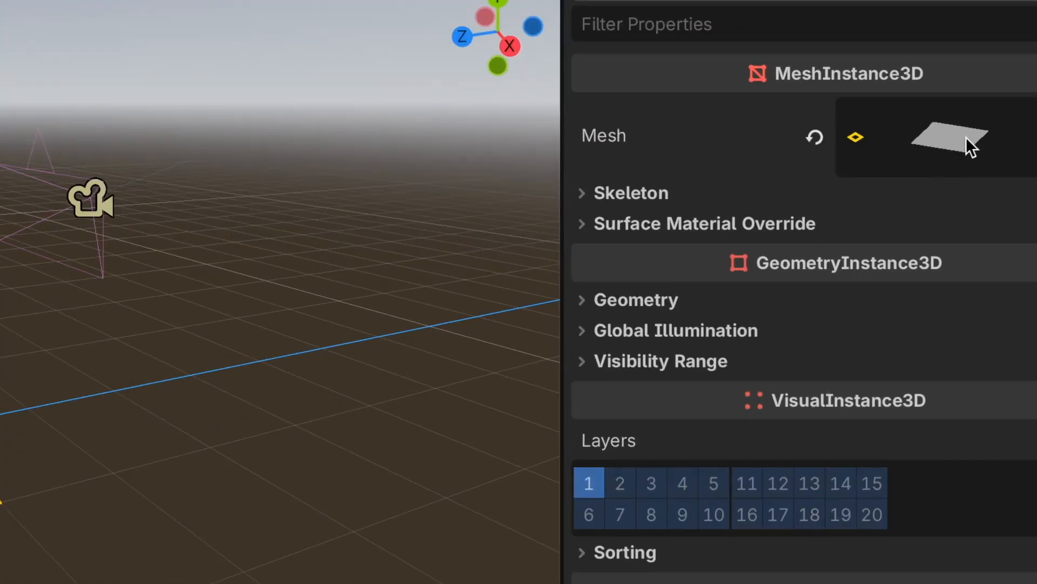
{"action": "left_click", "coordinate": [967, 137]}
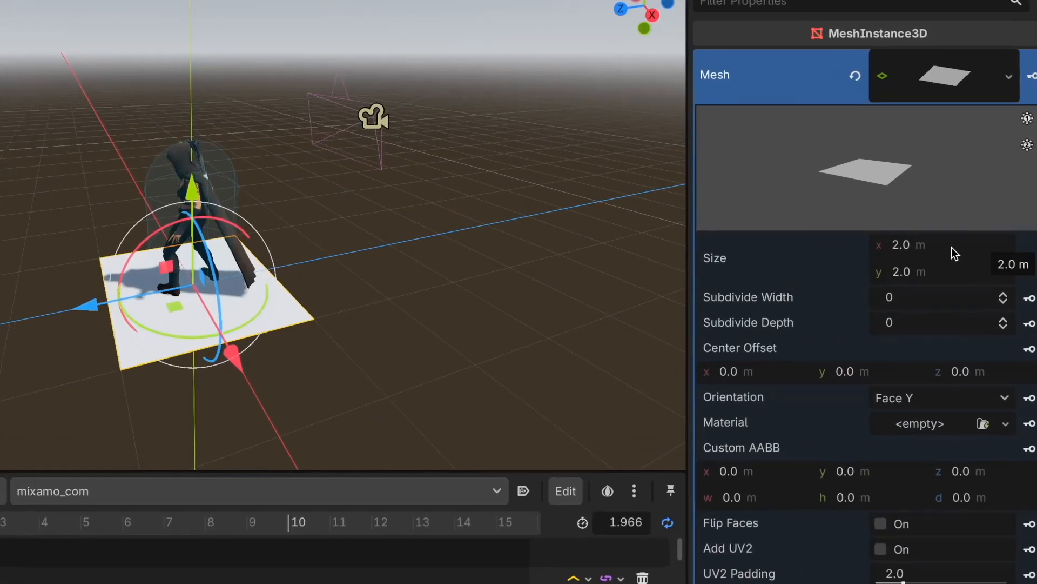
{"action": "left_click", "coordinate": [950, 250]}
{"action": "type", "text": "1000"}
{"action": "key", "text": "Tab"}
{"action": "type", "text": "1000"}
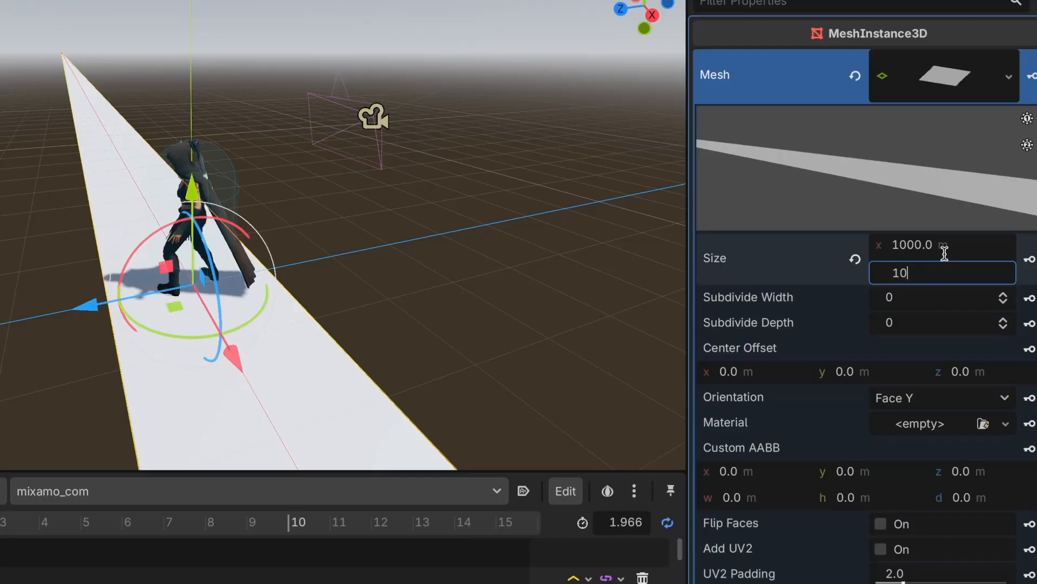
{"action": "key", "text": "Return"}
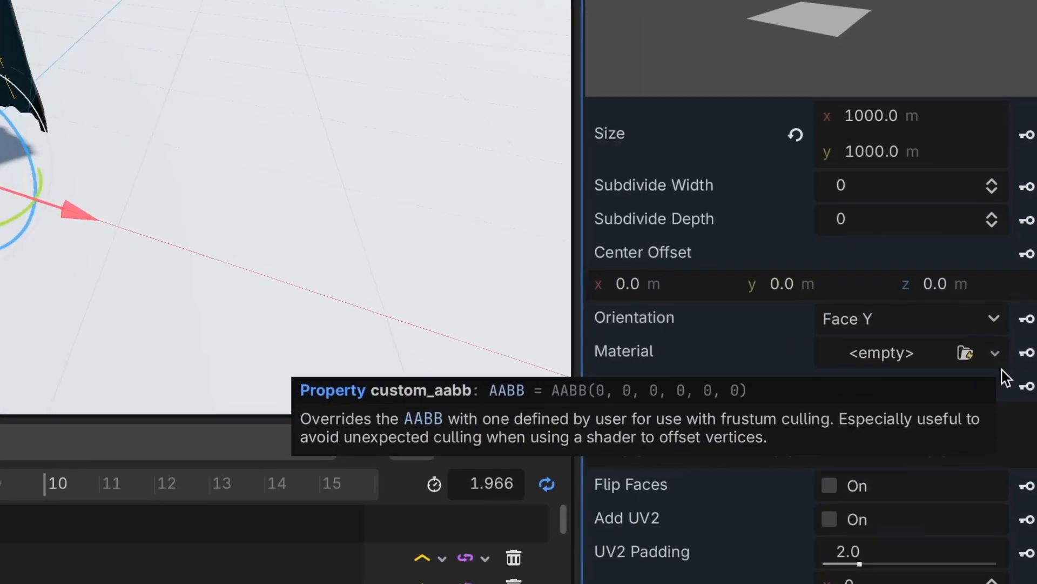
Step: Give the plane mesh a new StandardMaterial3D and use grass.png as its albedo texture
{"action": "left_click", "coordinate": [999, 361]}
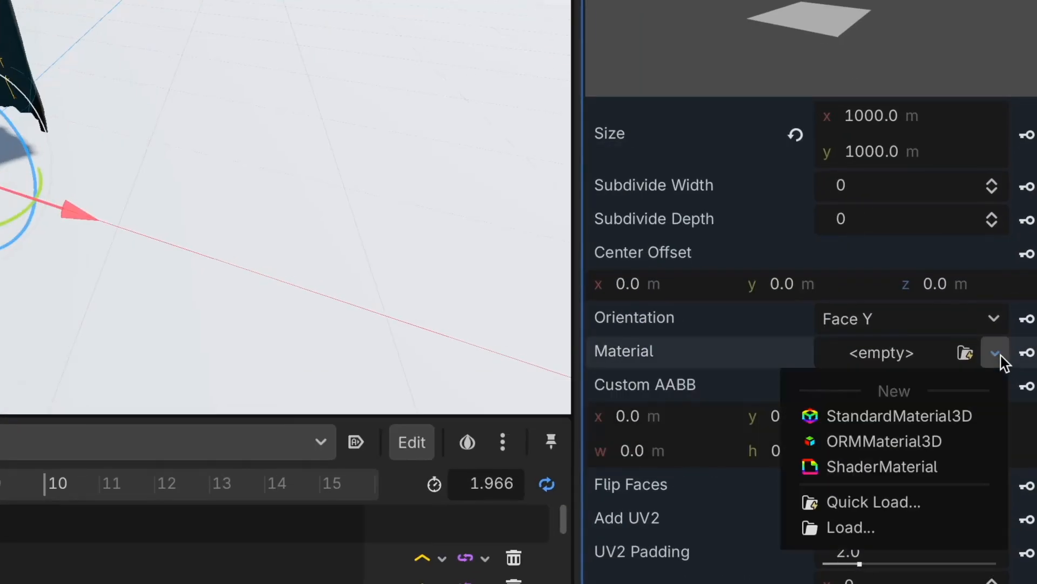
{"action": "left_click", "coordinate": [931, 416]}
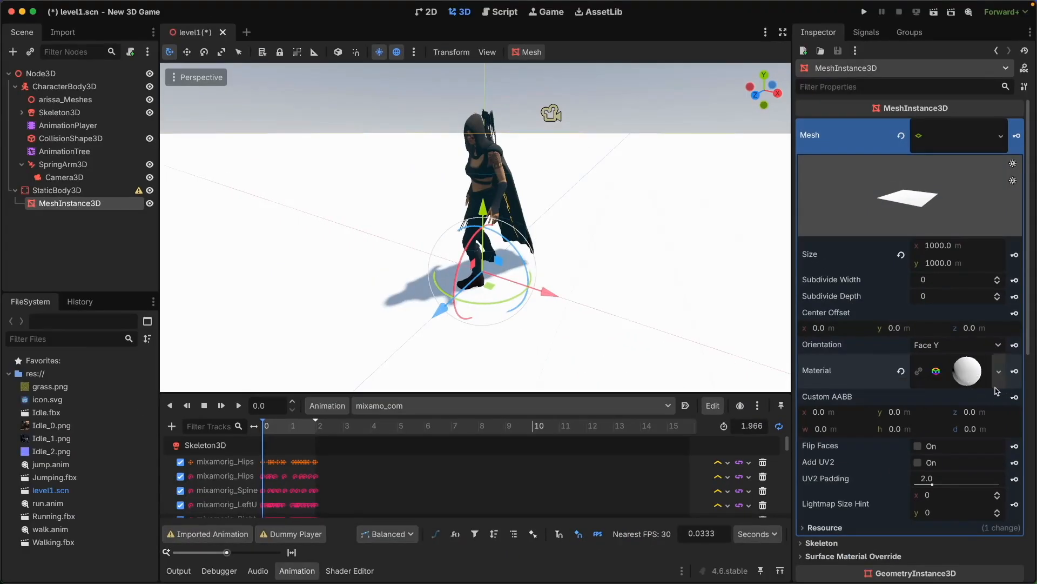
{"action": "left_click", "coordinate": [967, 371]}
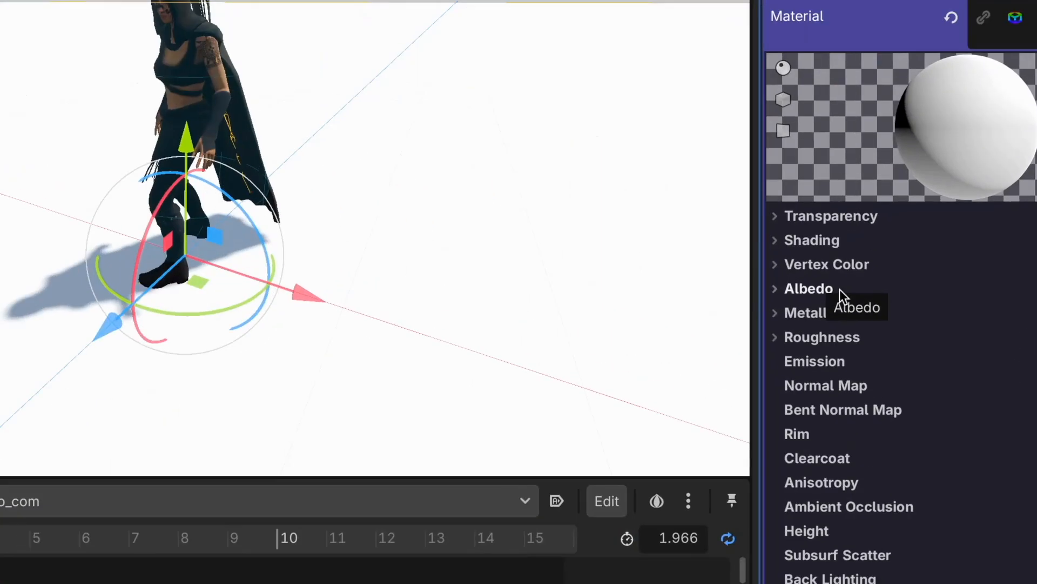
{"action": "left_click", "coordinate": [832, 292]}
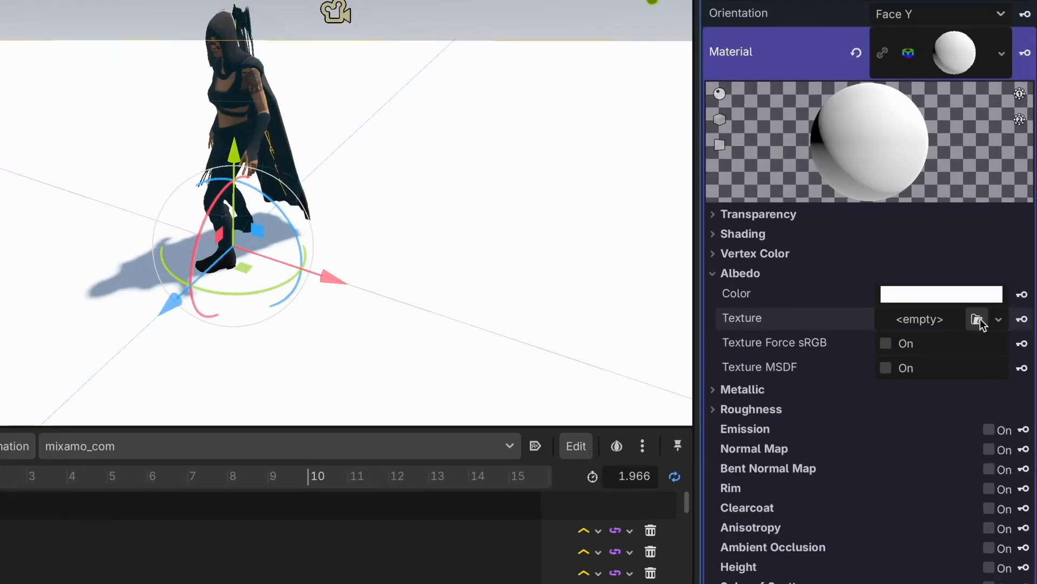
{"action": "left_click", "coordinate": [977, 319]}
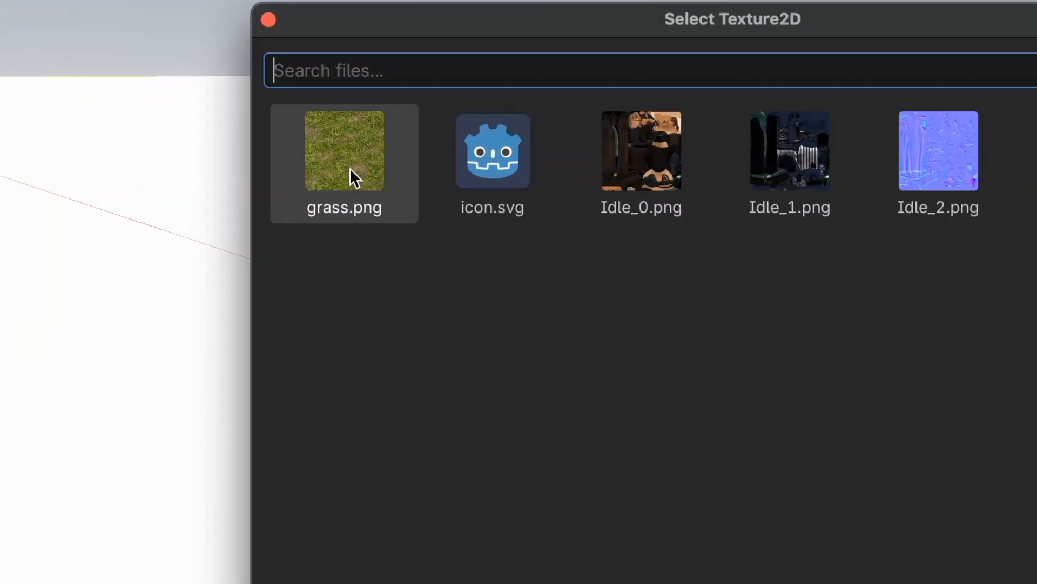
{"action": "double_click", "coordinate": [346, 176]}
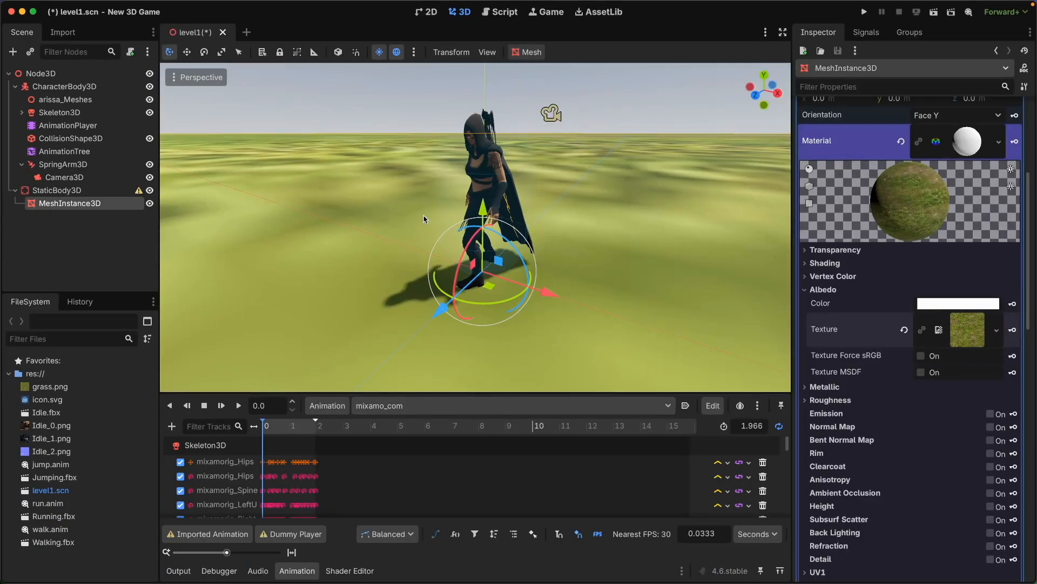
Step: Set the UV1 scale of the ground plane's material to 100 on all three axes
{"action": "left_click", "coordinate": [597, 160]}
{"action": "middle_click_drag", "start_coordinate": [597, 161], "coordinate": [588, 303]}
{"action": "scroll", "coordinate": [589, 303], "scroll_direction": "down", "scroll_amount": 8}
{"action": "scroll", "coordinate": [590, 299], "scroll_direction": "up", "scroll_amount": 3}
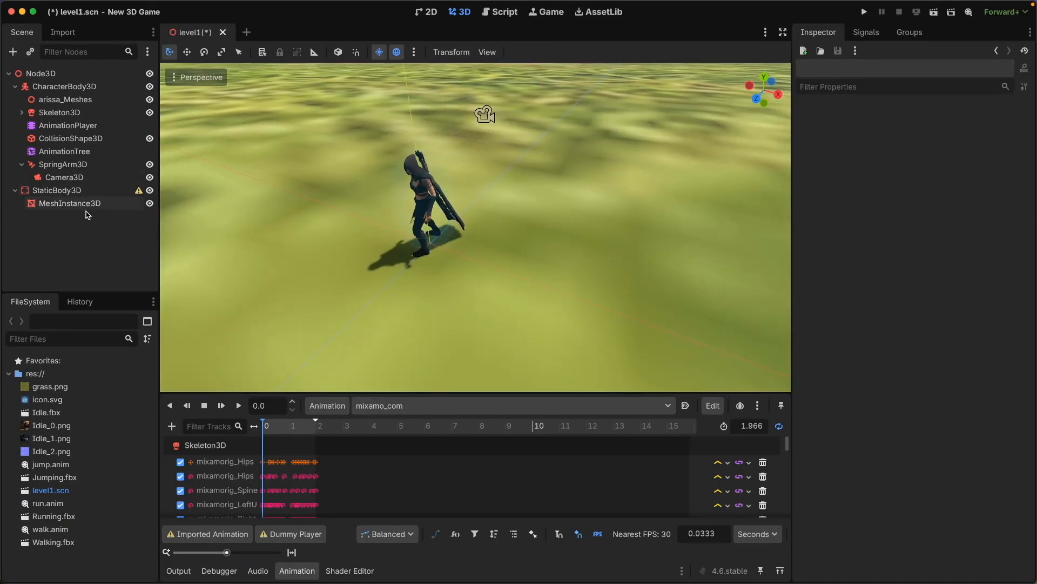
{"action": "left_click", "coordinate": [69, 204]}
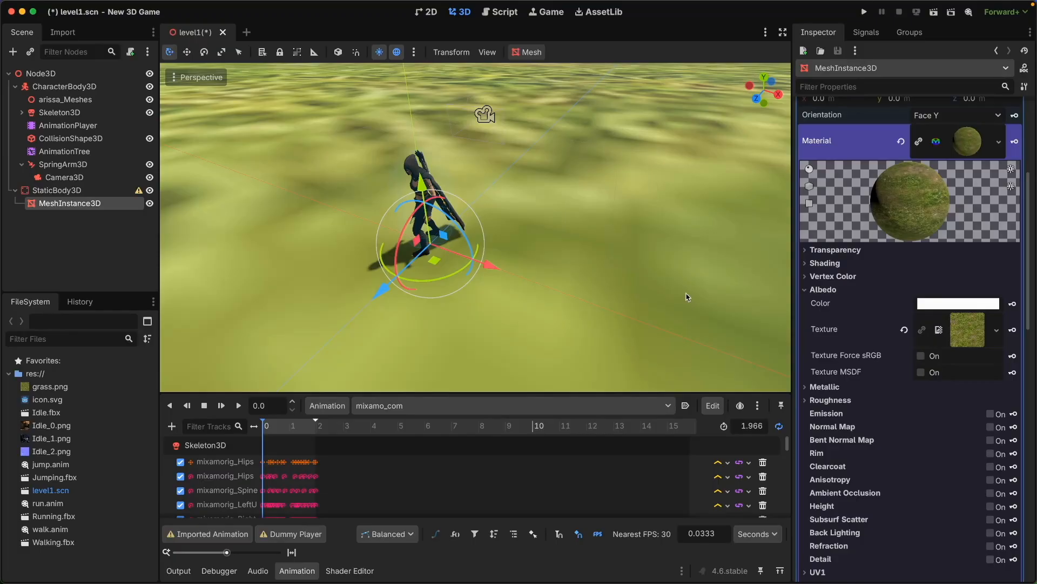
{"action": "scroll", "coordinate": [853, 310], "scroll_direction": "down", "scroll_amount": 5}
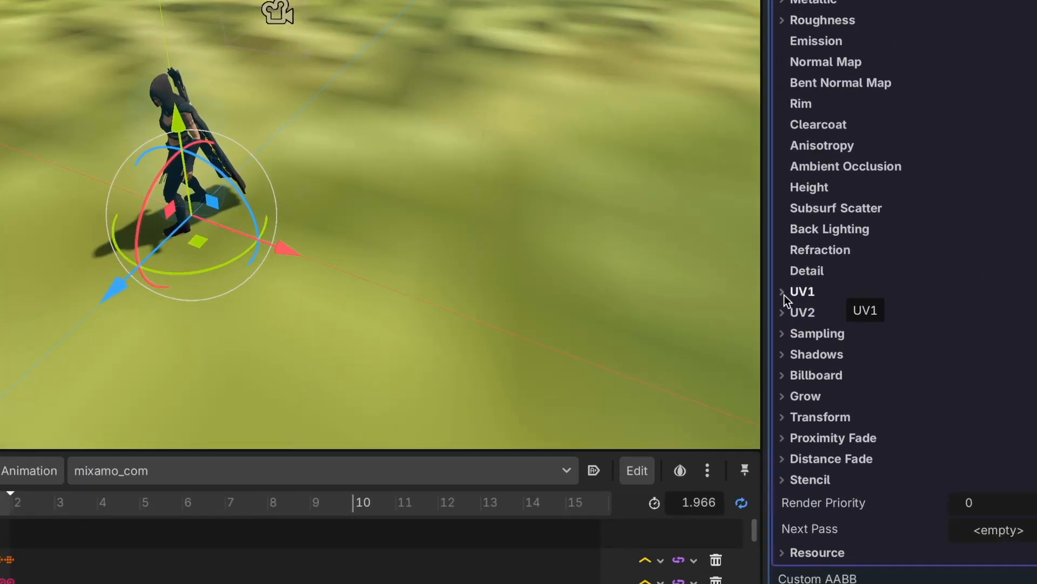
{"action": "left_click", "coordinate": [807, 295]}
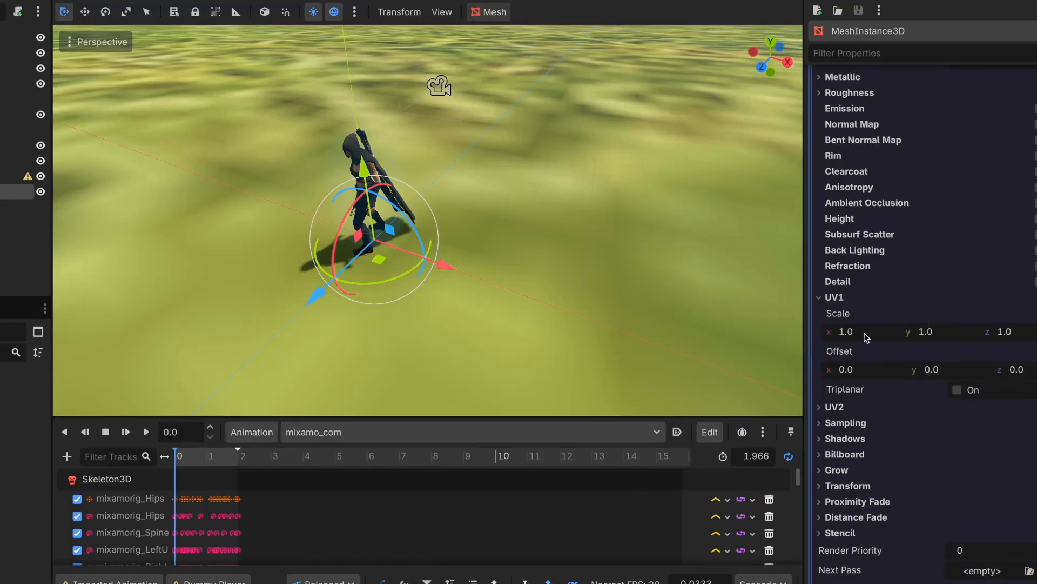
{"action": "left_click", "coordinate": [873, 334]}
{"action": "type", "text": "100"}
{"action": "key", "text": "Tab"}
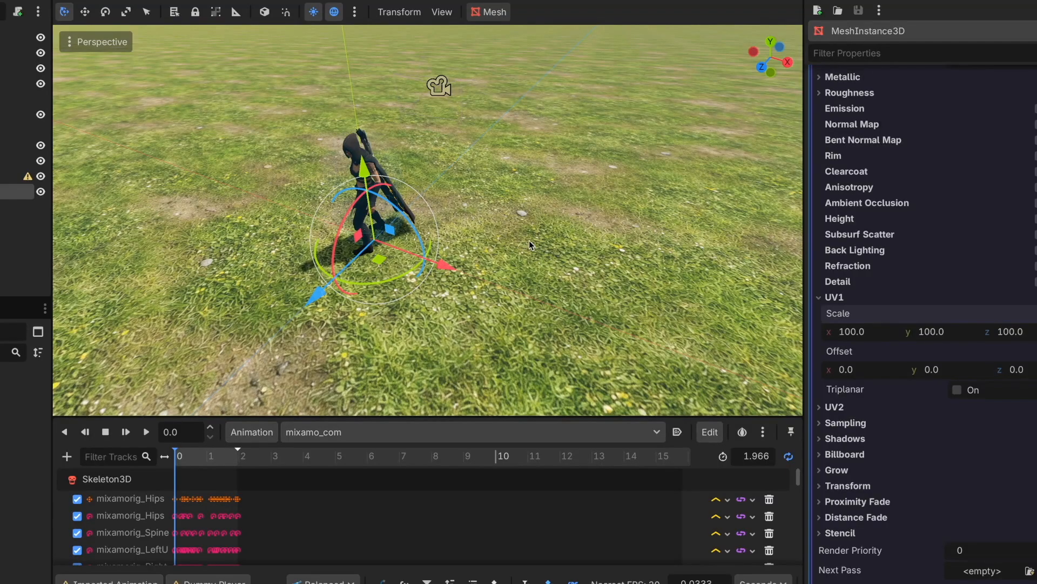
Step: Add a CollisionShape3D node as a child of StaticBody3D
{"action": "scroll", "coordinate": [532, 246], "scroll_direction": "down", "scroll_amount": 12}
{"action": "scroll", "coordinate": [601, 252], "scroll_direction": "up", "scroll_amount": 12}
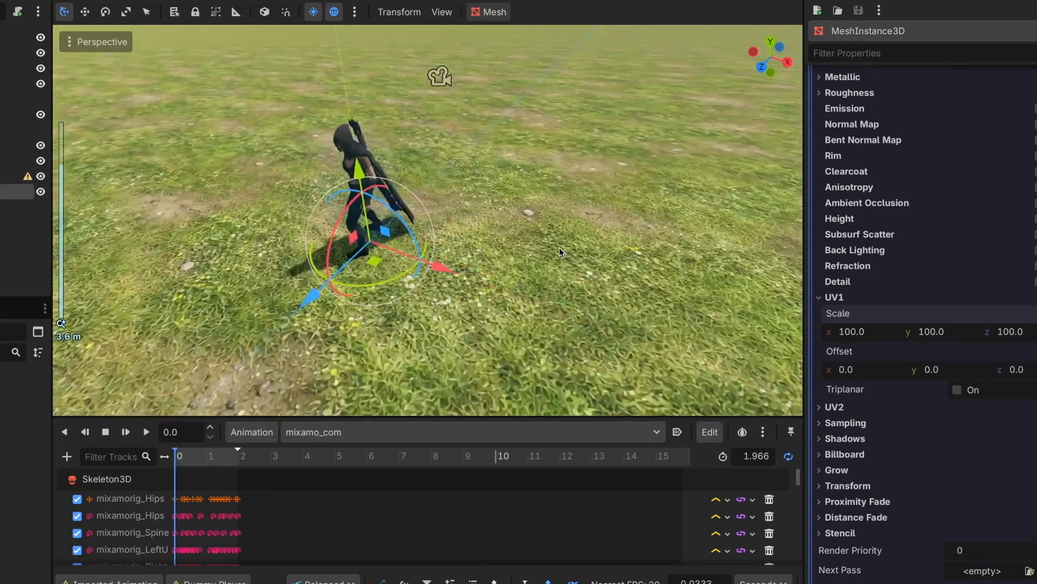
{"action": "middle_click_drag", "start_coordinate": [560, 247], "coordinate": [539, 183]}
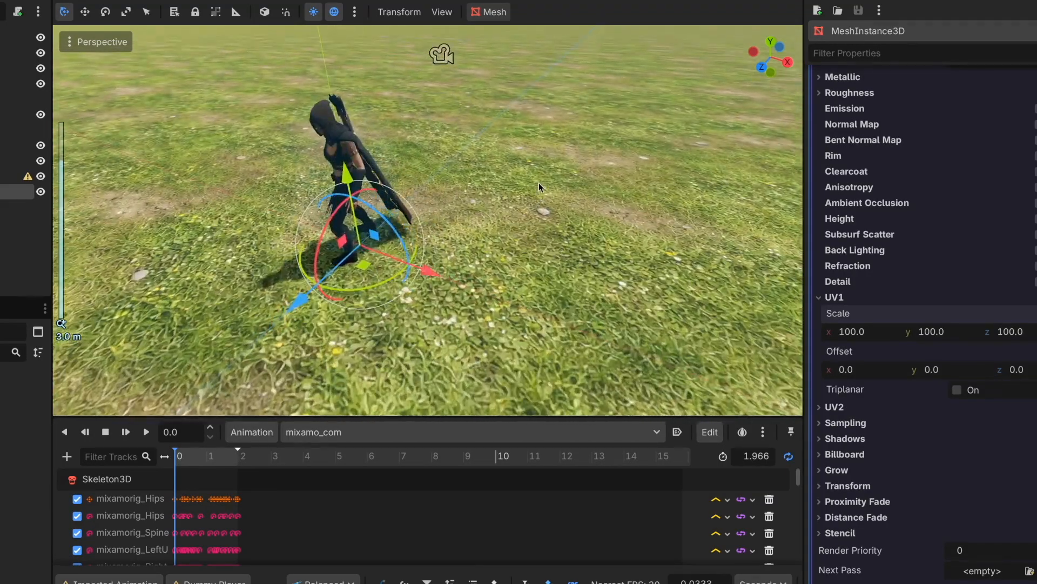
{"action": "middle_click_drag", "start_coordinate": [542, 223], "coordinate": [521, 219]}
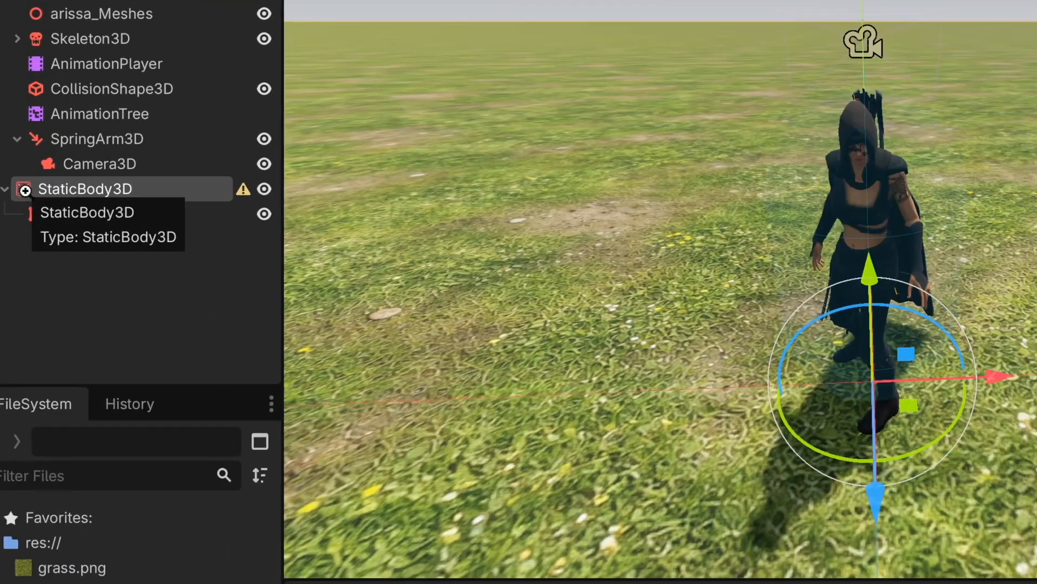
{"action": "right_click", "coordinate": [46, 189]}
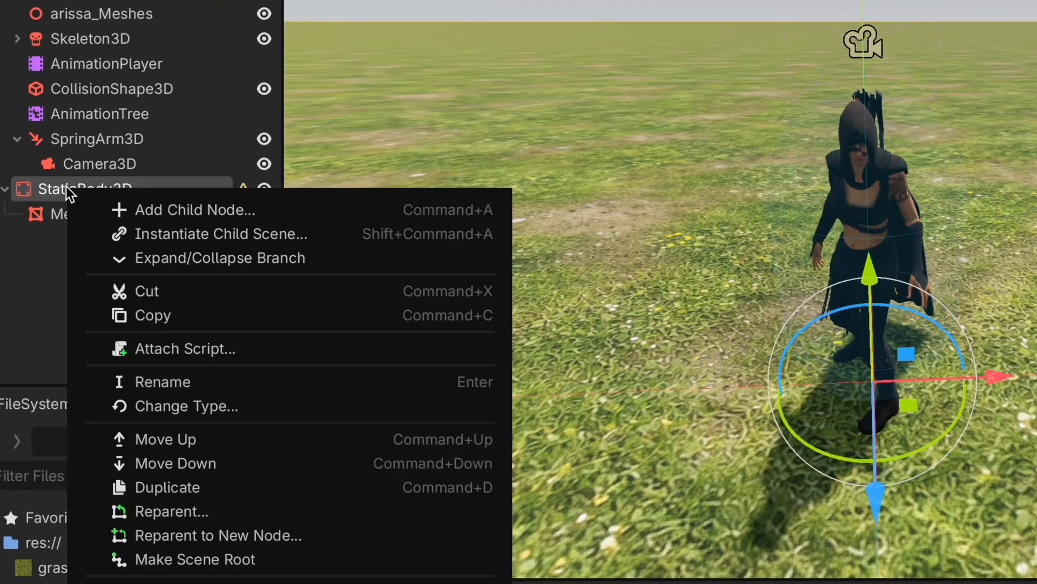
{"action": "left_click", "coordinate": [109, 200]}
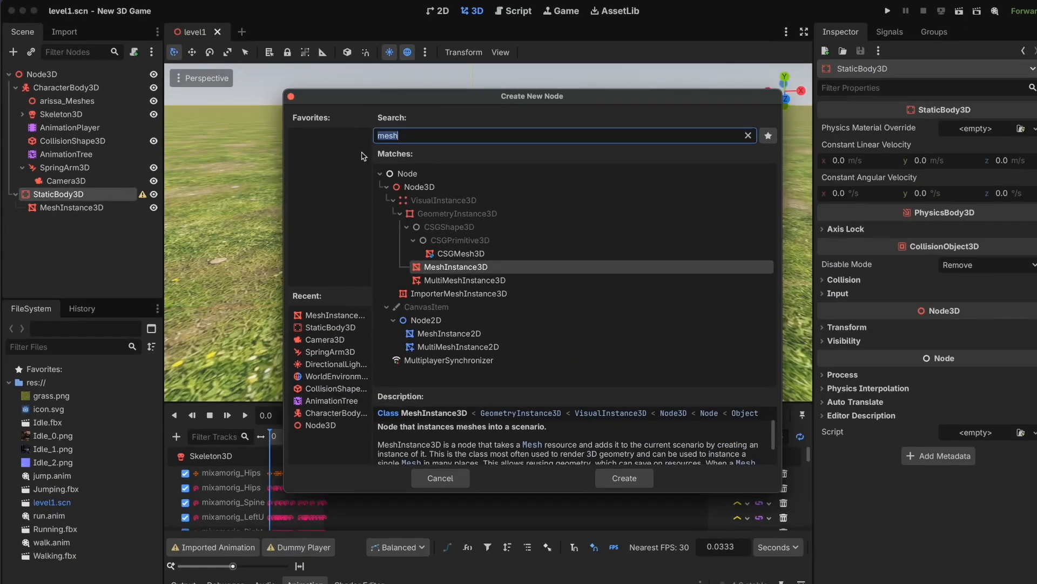
{"action": "left_click", "coordinate": [741, 79]}
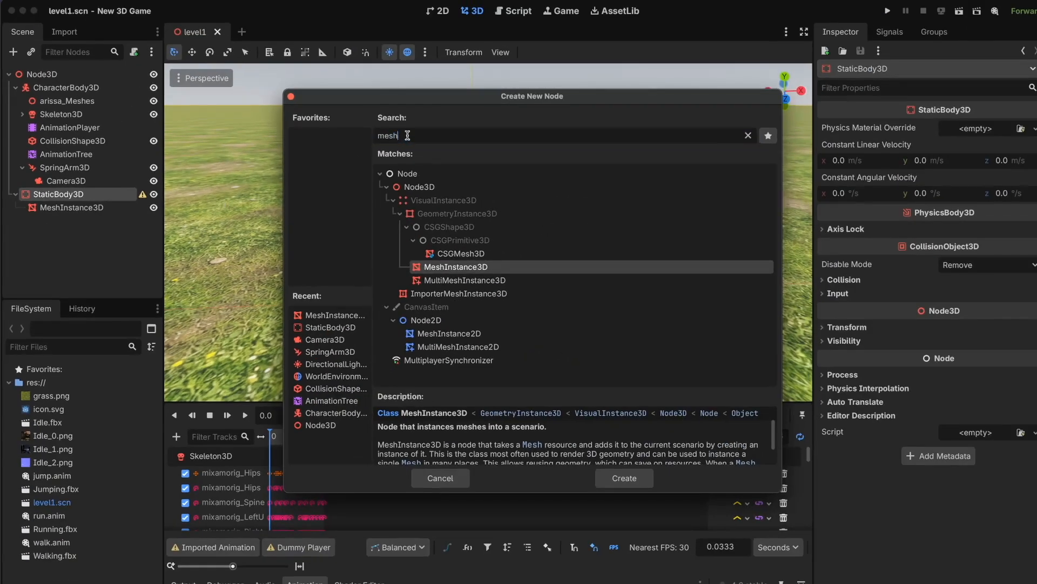
{"action": "key", "text": "BackSpace"}
{"action": "type", "text": "colli"}
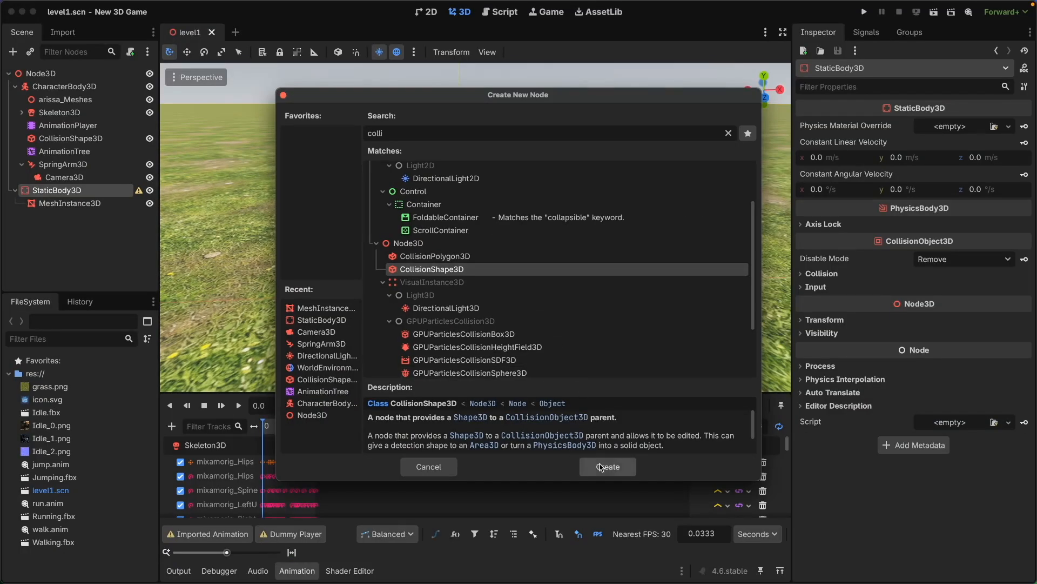
{"action": "left_click", "coordinate": [608, 467]}
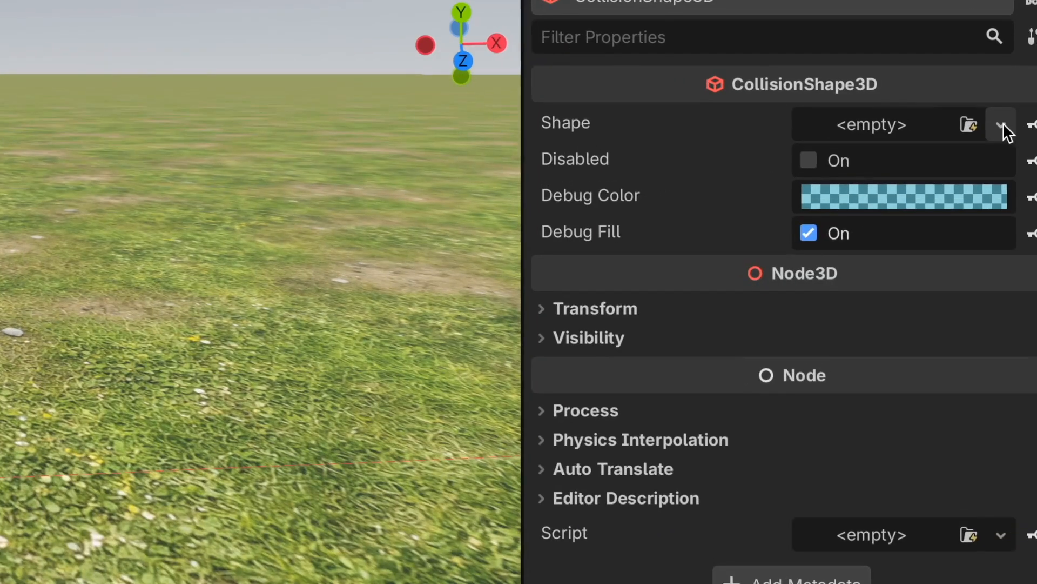
Step: Assign a new BoxShape3D as the shape of the ground's CollisionShape3D
{"action": "left_click", "coordinate": [1009, 127]}
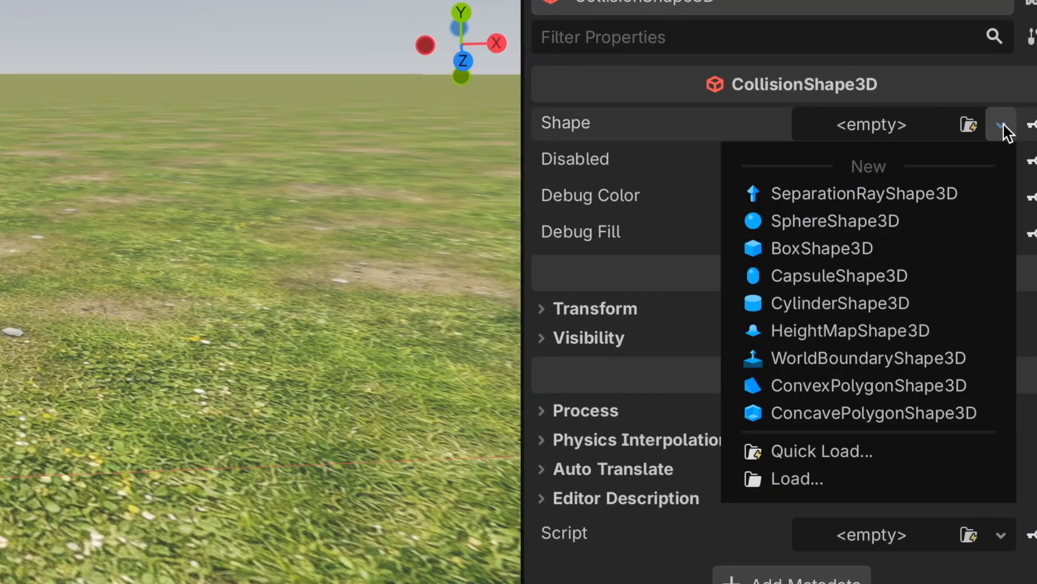
{"action": "left_click", "coordinate": [881, 247]}
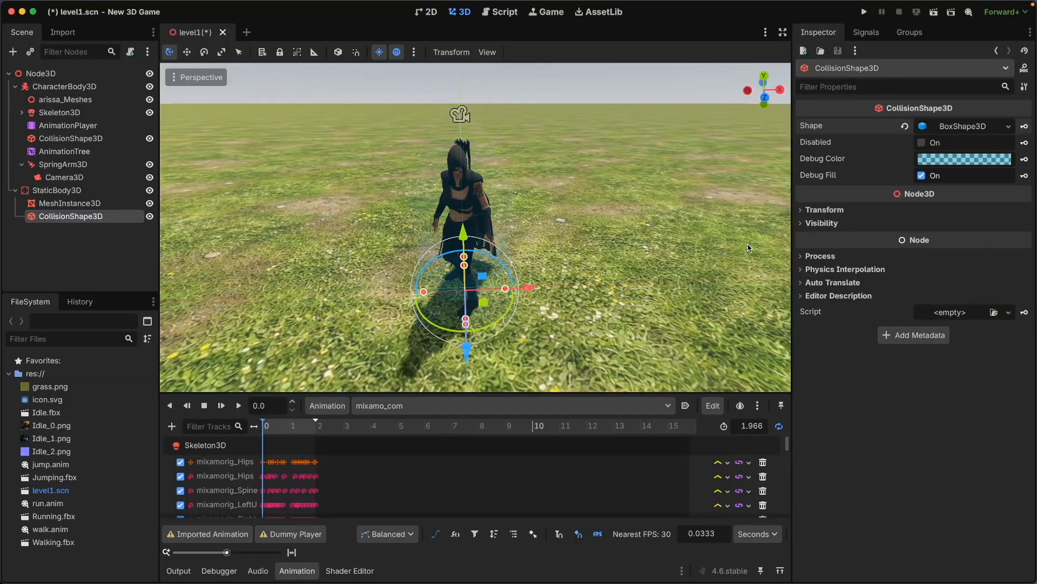
{"action": "left_click", "coordinate": [378, 424]}
{"action": "left_click", "coordinate": [87, 218]}
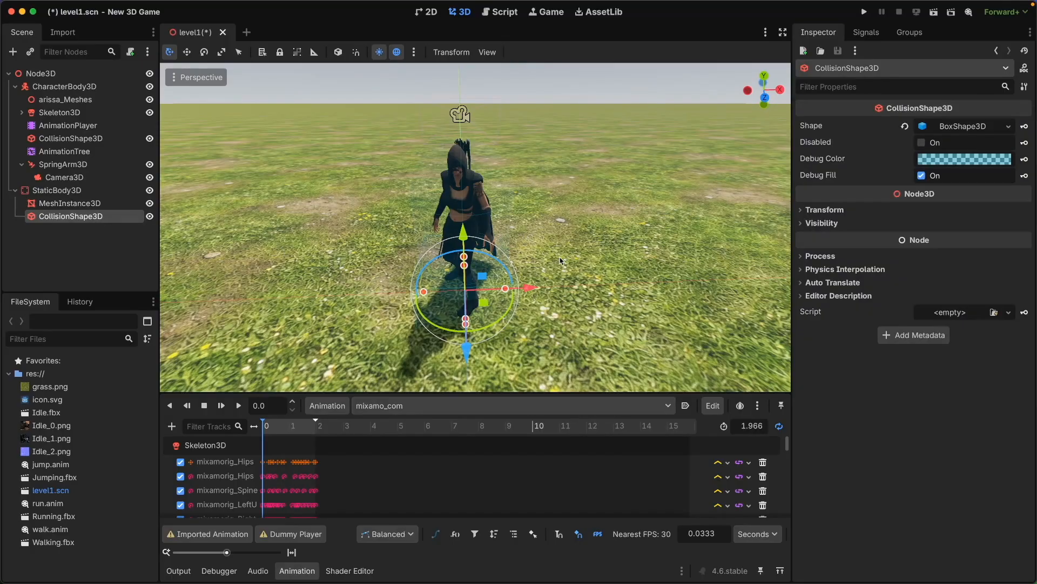
Step: Hide the ground's MeshInstance3D to expose the collision box beneath the character
{"action": "scroll", "coordinate": [548, 355], "scroll_direction": "up", "scroll_amount": 6}
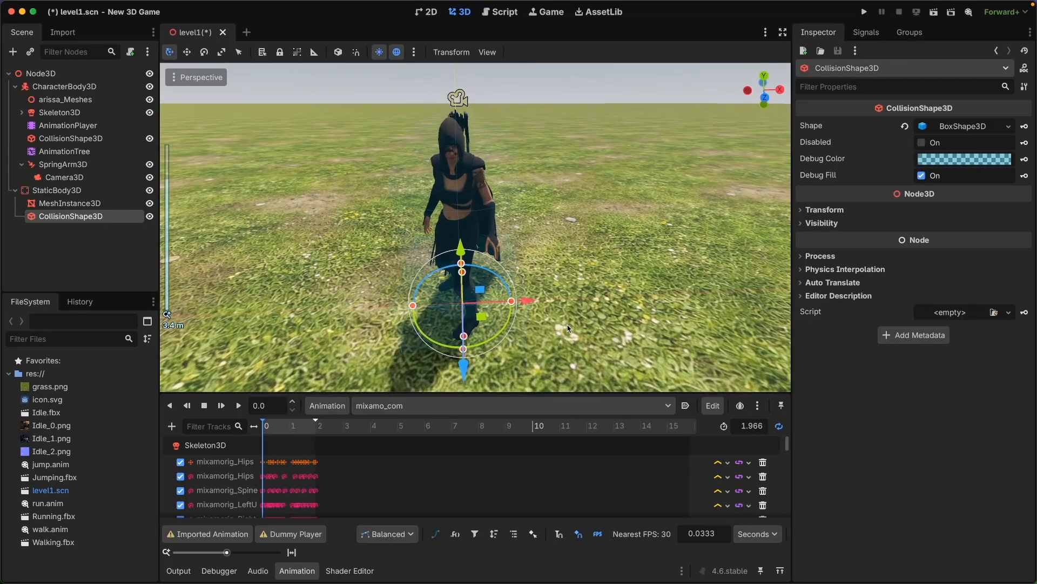
{"action": "middle_click_drag", "start_coordinate": [601, 252], "coordinate": [419, 231]}
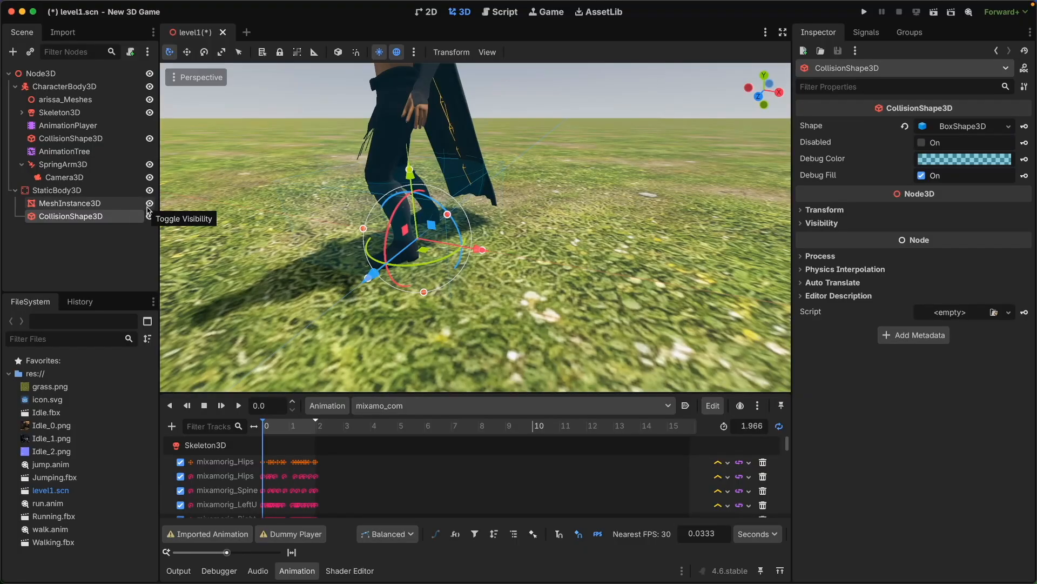
{"action": "left_click", "coordinate": [149, 203]}
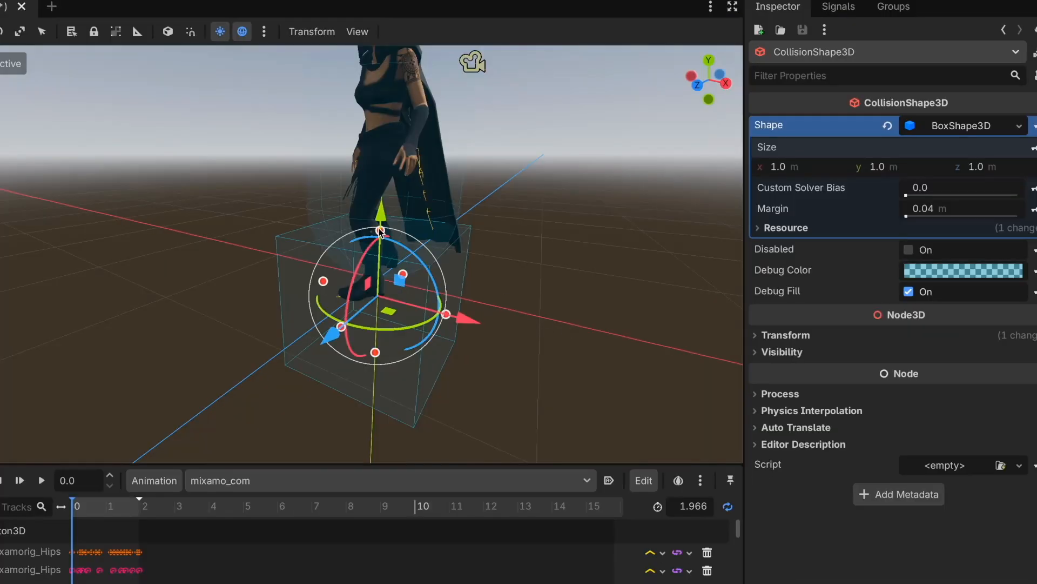
Step: Lower the collision box's top face to the level of the character's feet, making the box about 0.638 m high
{"action": "left_click_drag", "start_coordinate": [381, 230], "coordinate": [380, 241]}
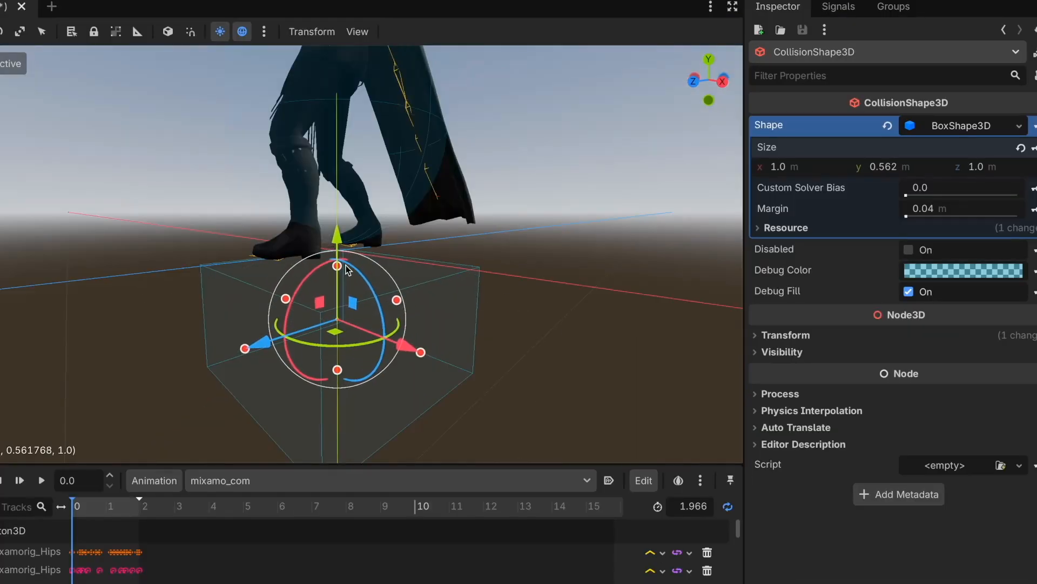
{"action": "left_click_drag", "start_coordinate": [346, 265], "coordinate": [346, 259]}
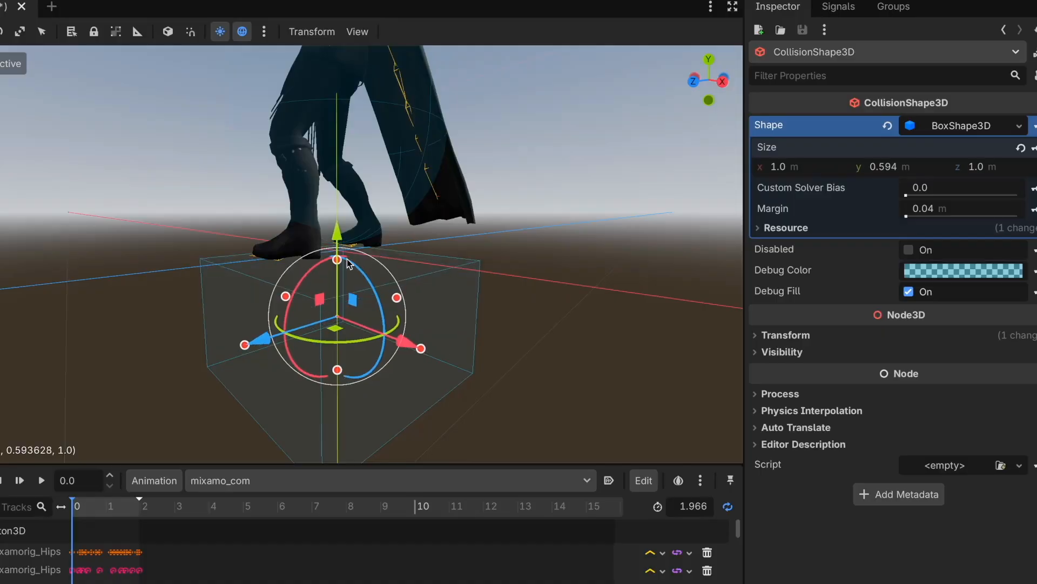
{"action": "middle_click_drag", "start_coordinate": [506, 305], "coordinate": [480, 298]}
{"action": "left_click_drag", "start_coordinate": [349, 283], "coordinate": [348, 253]}
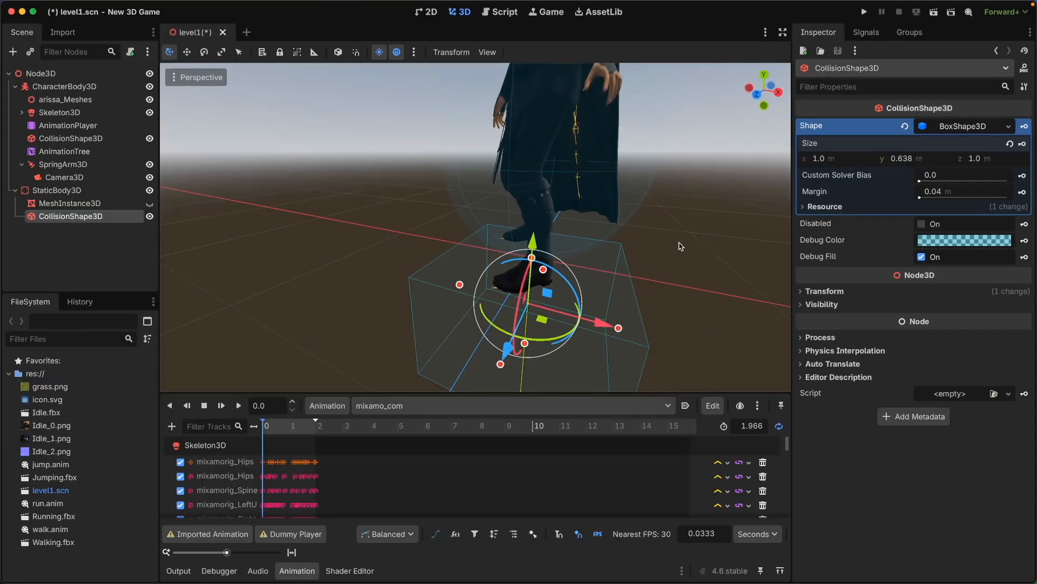
{"action": "left_click", "coordinate": [680, 246]}
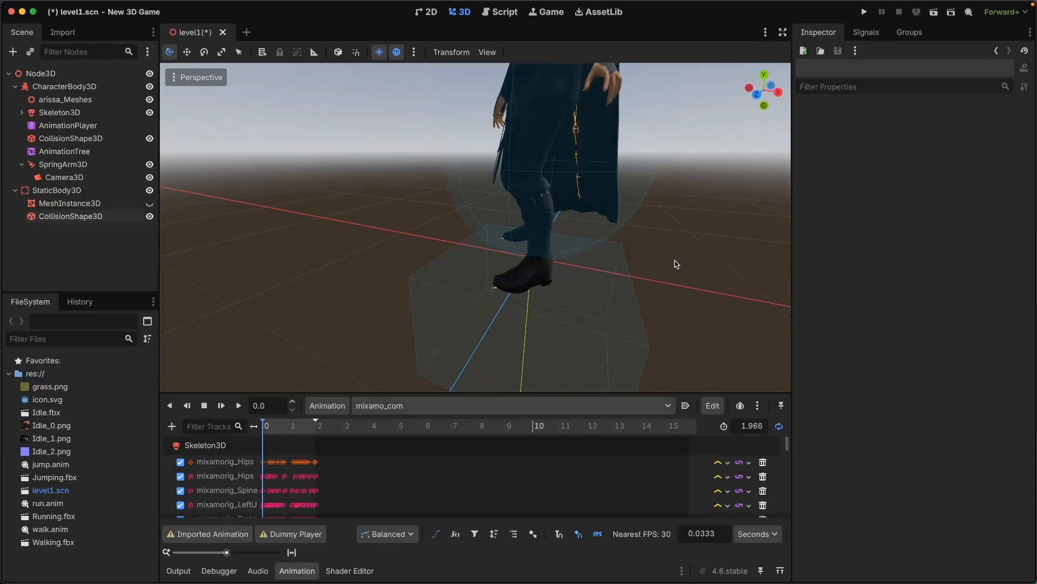
{"action": "scroll", "coordinate": [674, 283], "scroll_direction": "up", "scroll_amount": 6}
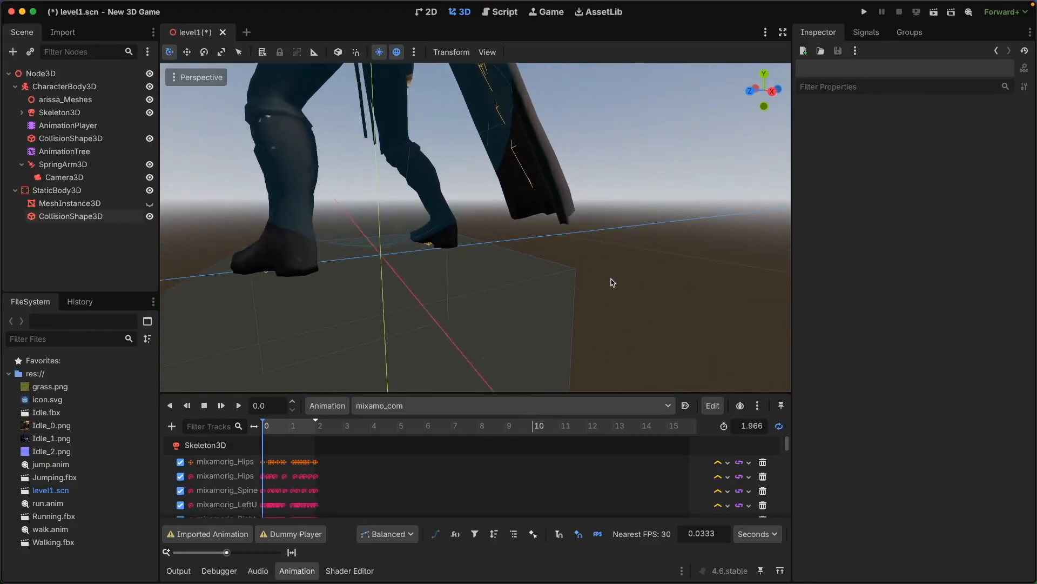
Step: Set the ground collision box's x and z sizes to 1000 m and save the scene
{"action": "left_click", "coordinate": [850, 159]}
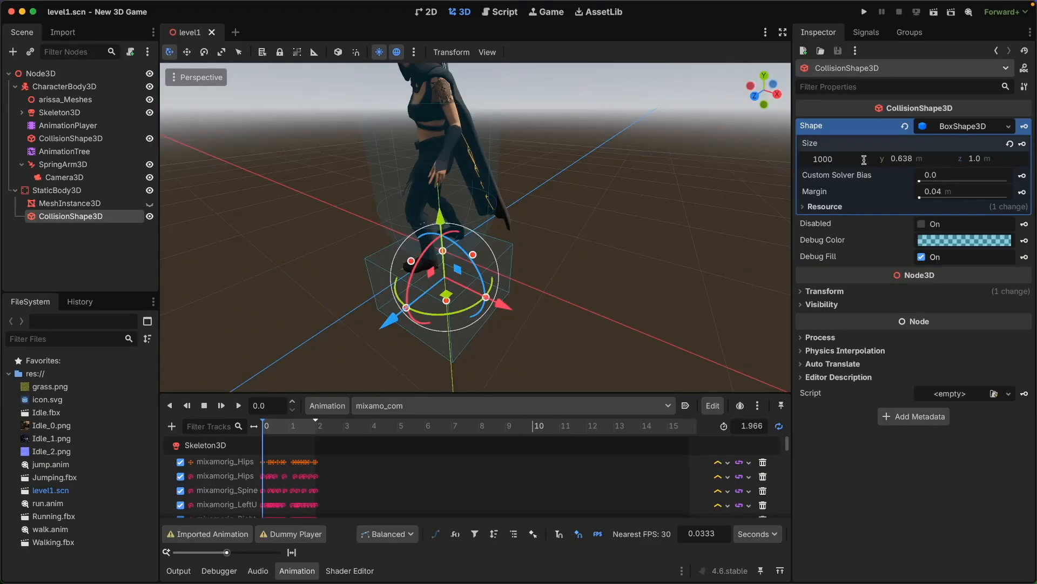
{"action": "key", "text": "Return"}
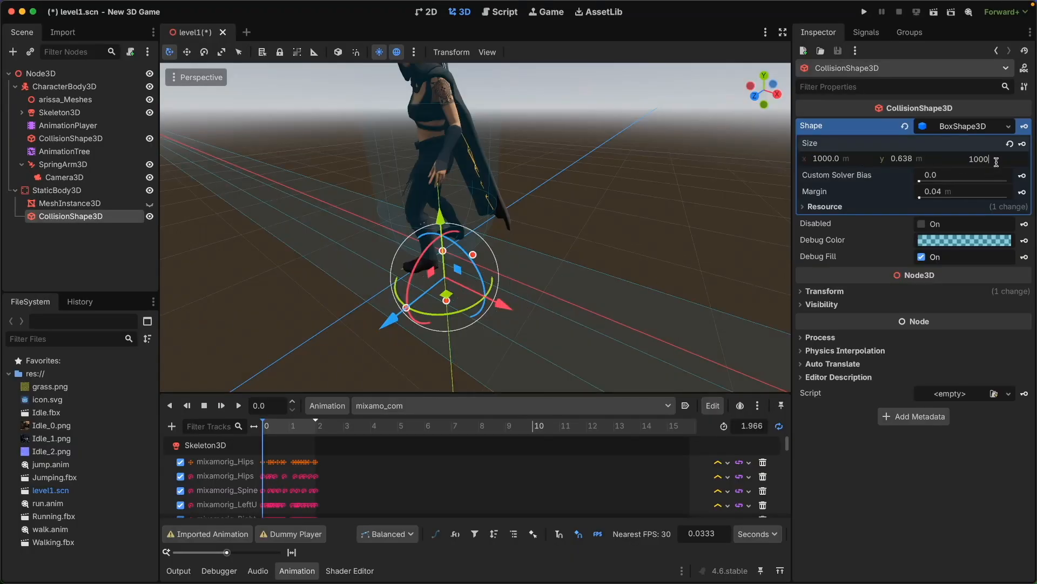
{"action": "key", "text": "Return"}
{"action": "key", "text": "f"}
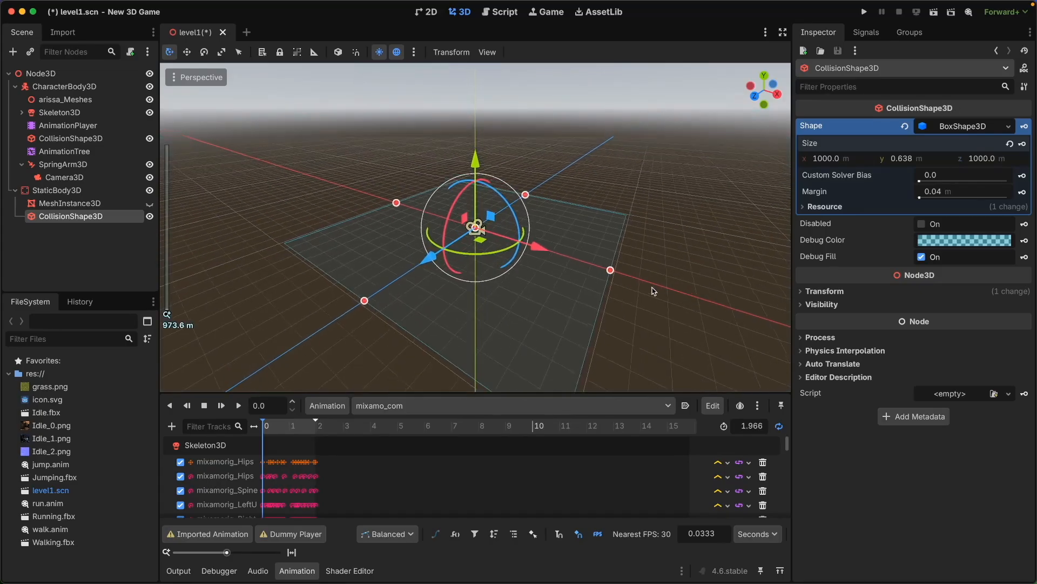
{"action": "key", "text": "super+s"}
{"action": "left_click", "coordinate": [616, 238]}
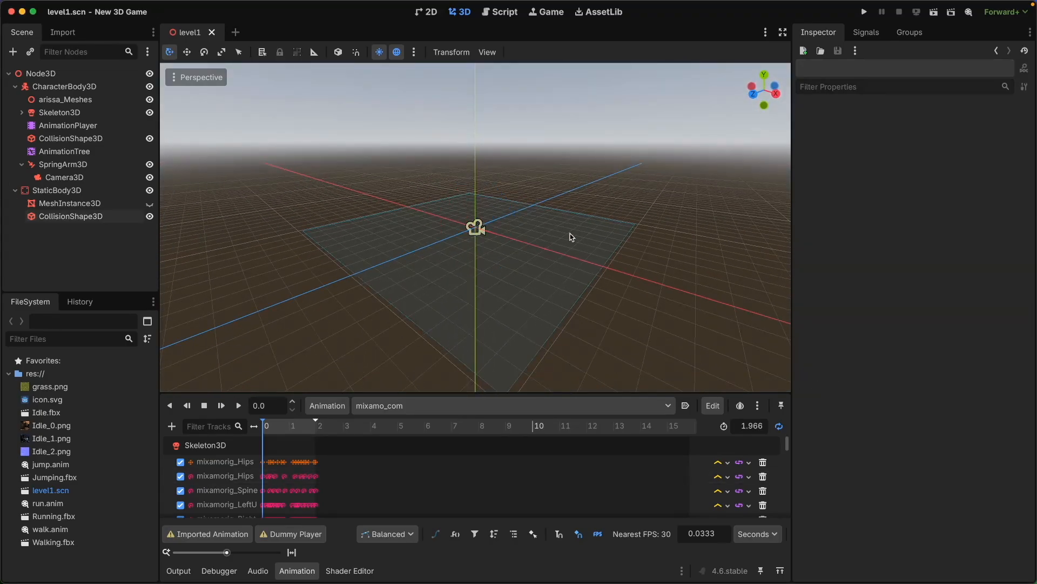
{"action": "left_click", "coordinate": [81, 217]}
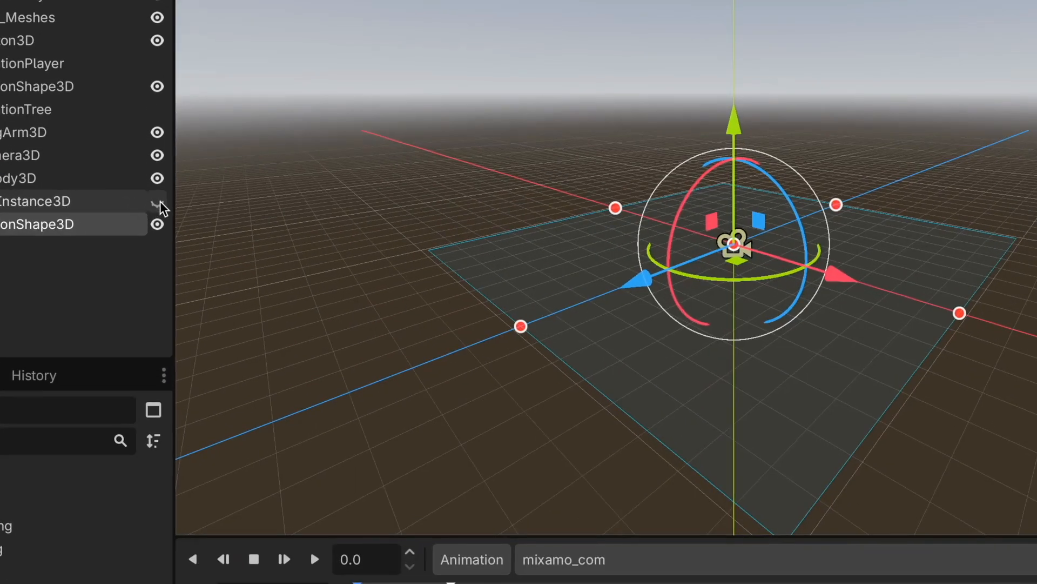
Step: Make the ground's MeshInstance3D visible again so the grass surface covers the collision box
{"action": "left_click", "coordinate": [157, 202]}
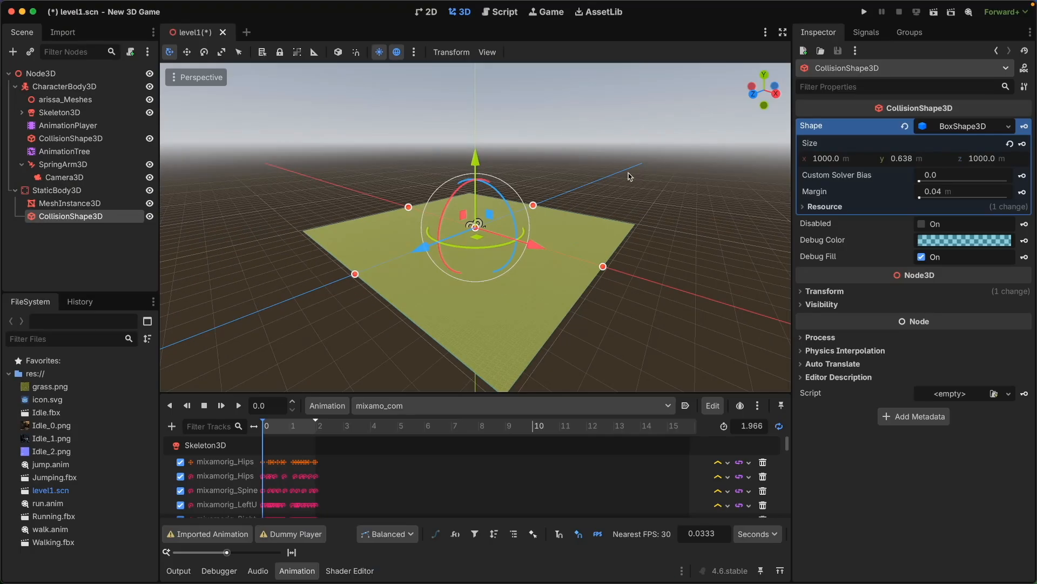
{"action": "left_click", "coordinate": [630, 176]}
{"action": "scroll", "coordinate": [562, 211], "scroll_direction": "up", "scroll_amount": 10}
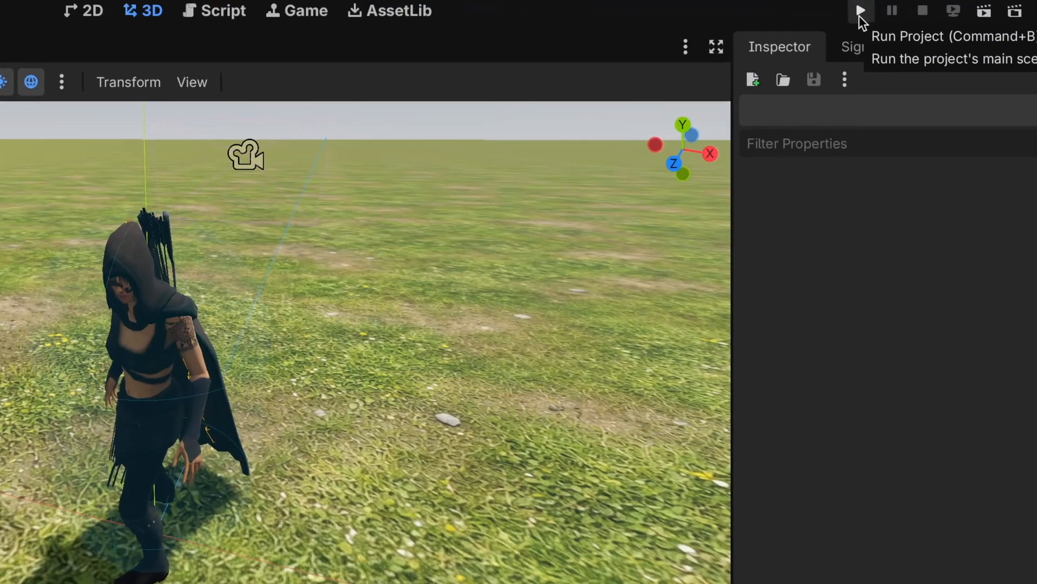
Step: Run the project to check the character and grass ground in the game window, and close the game
{"action": "left_click", "coordinate": [864, 12]}
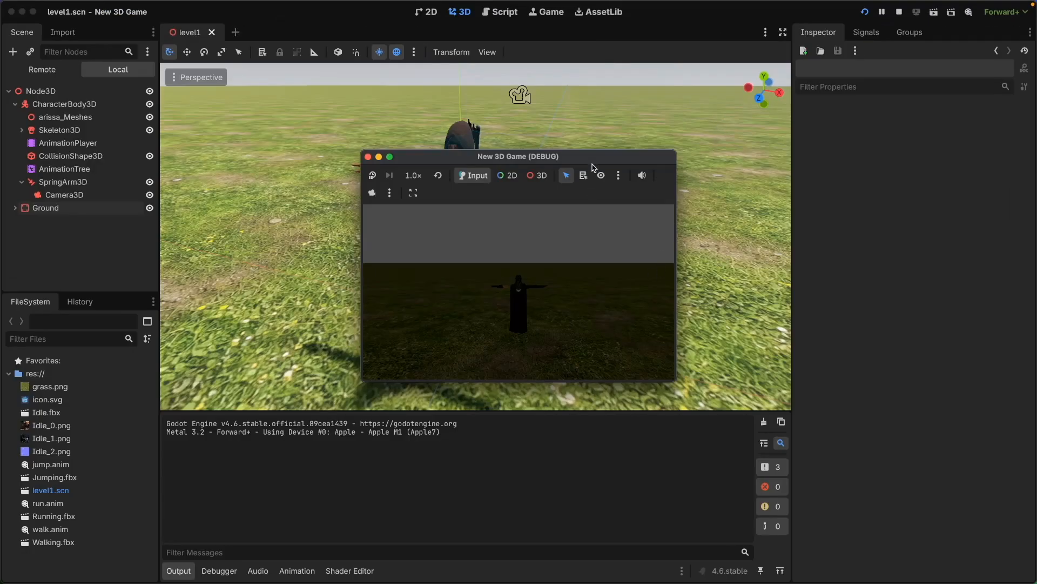
{"action": "left_click_drag", "start_coordinate": [603, 155], "coordinate": [560, 128]}
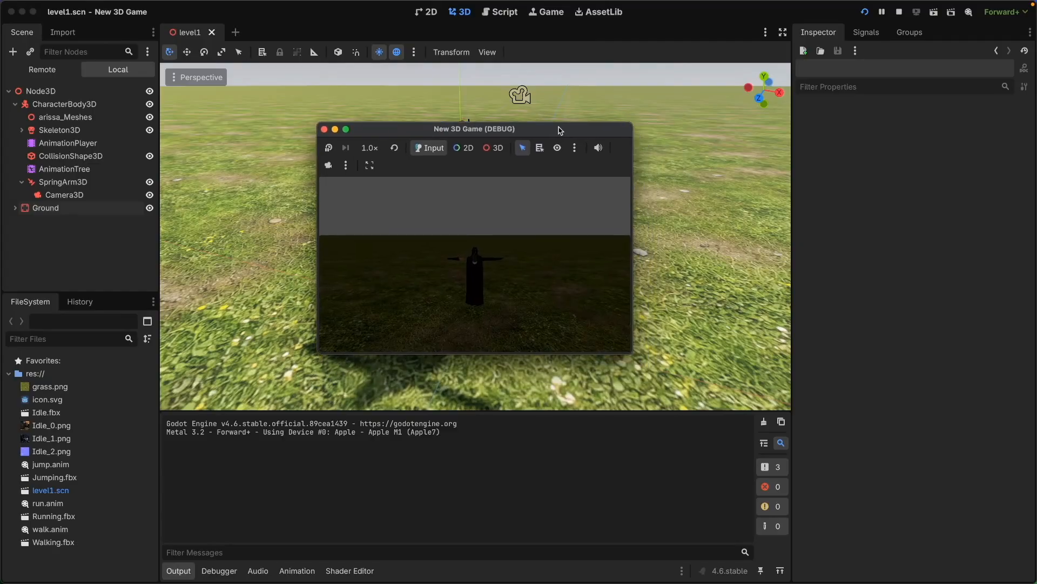
{"action": "left_click", "coordinate": [324, 129]}
Step: Add a WorldEnvironment node as a child of the root Node3D
{"action": "left_click", "coordinate": [41, 91]}
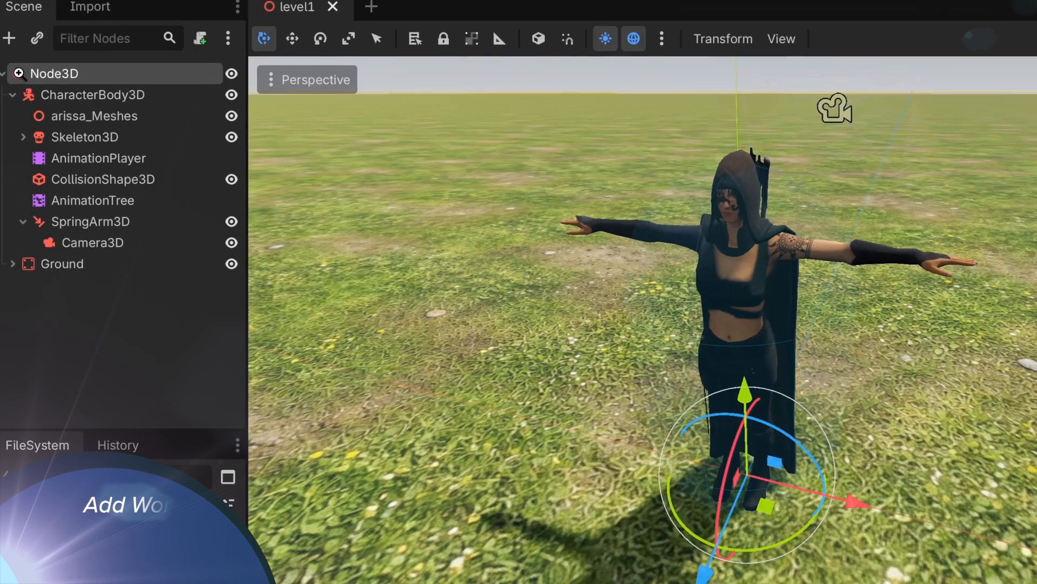
{"action": "right_click", "coordinate": [41, 91]}
{"action": "left_click", "coordinate": [107, 105]}
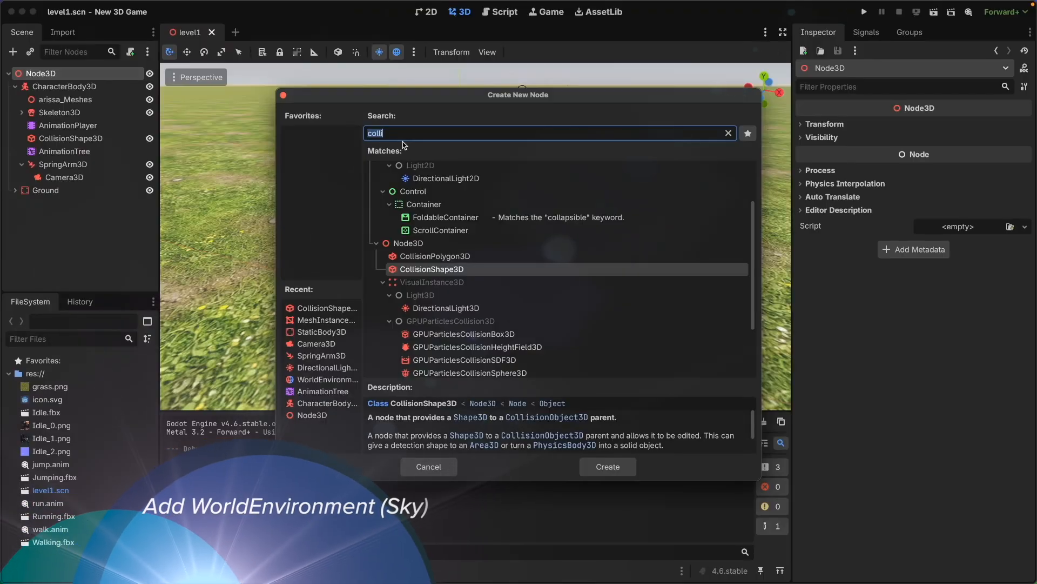
{"action": "type", "text": "world"}
{"action": "left_click", "coordinate": [468, 178]}
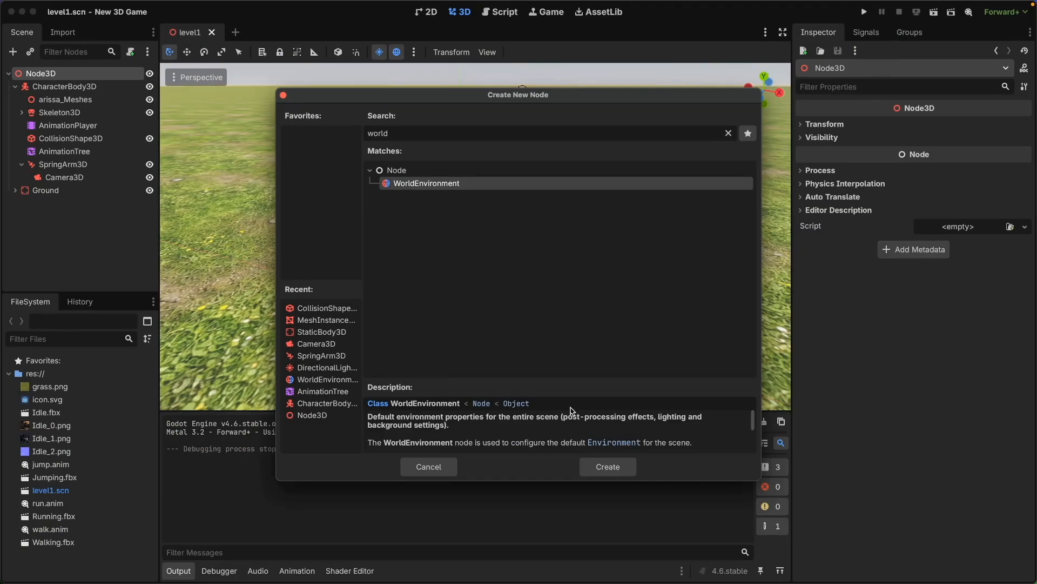
{"action": "left_click", "coordinate": [605, 467]}
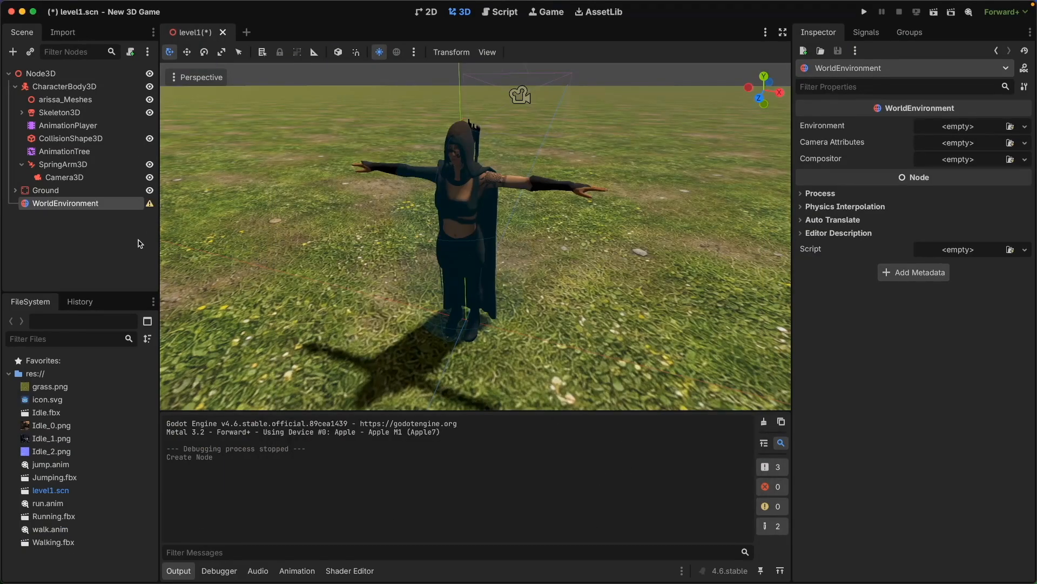
Step: Assign a new Environment to the WorldEnvironment node and set its background mode to Sky
{"action": "left_click", "coordinate": [1025, 127]}
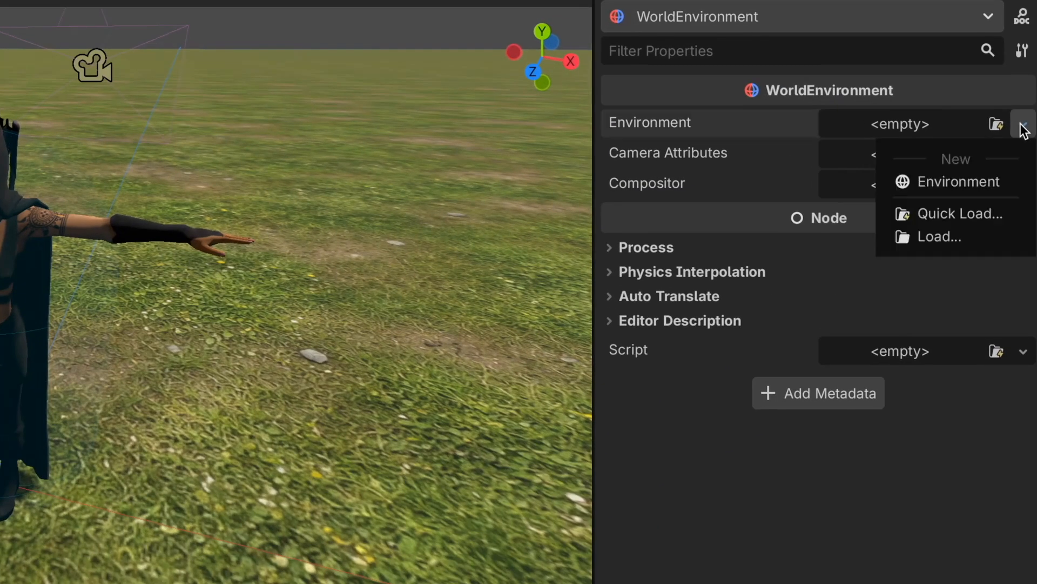
{"action": "left_click", "coordinate": [999, 158]}
{"action": "left_click", "coordinate": [935, 125]}
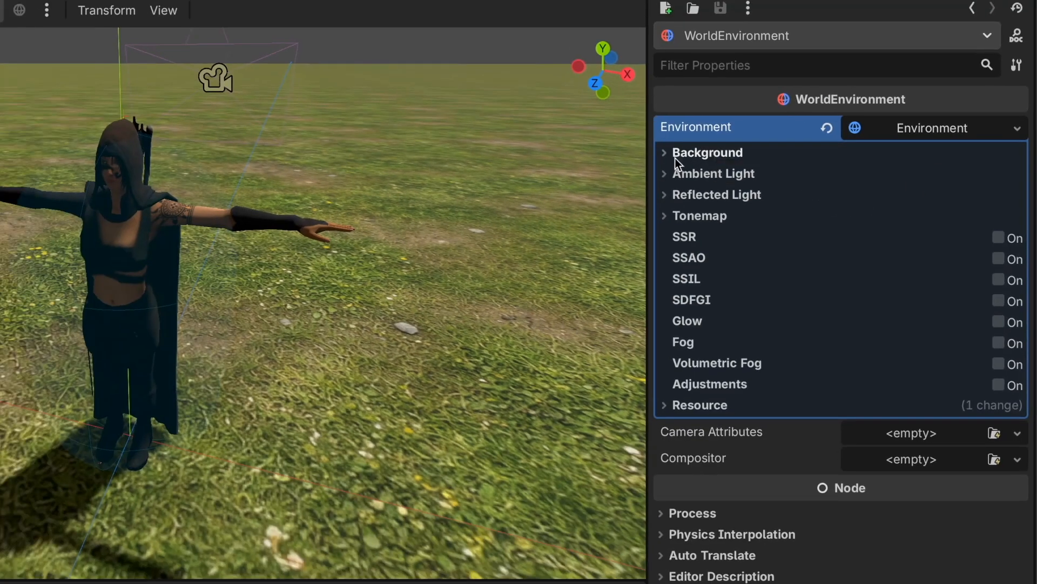
{"action": "left_click", "coordinate": [621, 153]}
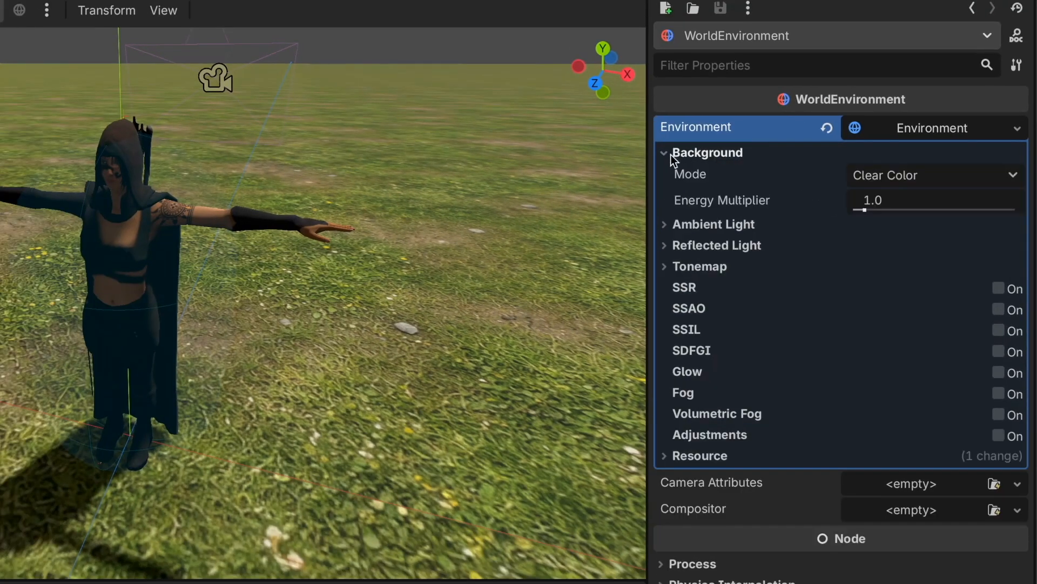
{"action": "left_click", "coordinate": [948, 178]}
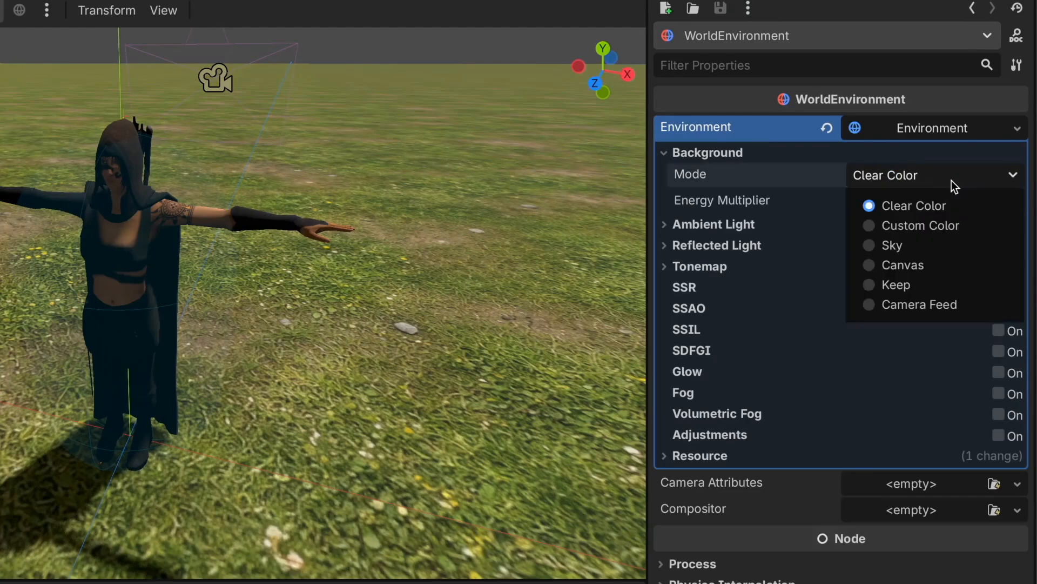
{"action": "left_click", "coordinate": [874, 247]}
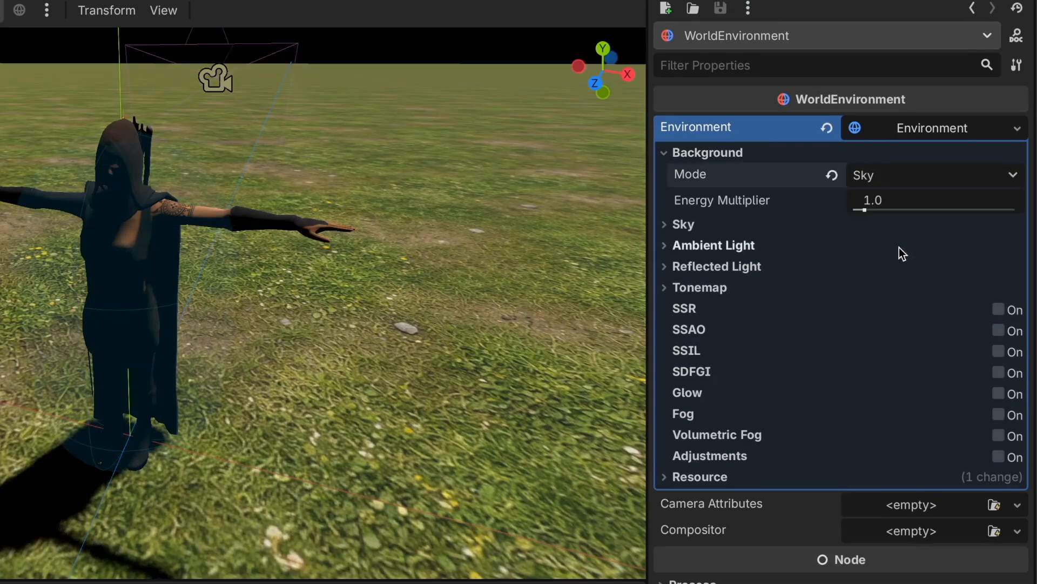
Step: Create a new Sky resource in the environment and give it a new ProceduralSkyMaterial
{"action": "left_click", "coordinate": [667, 225]}
{"action": "left_click", "coordinate": [1014, 250]}
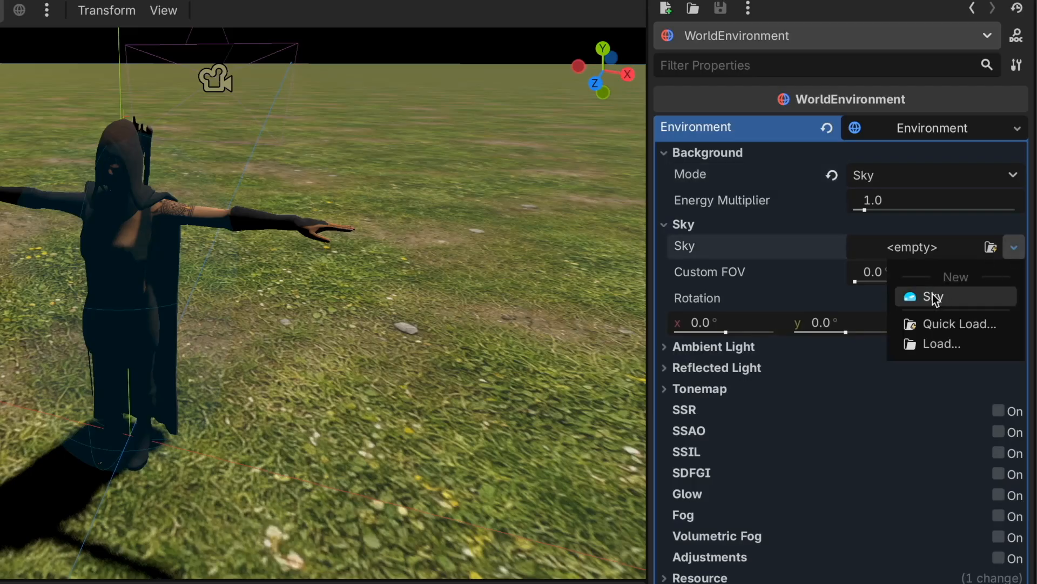
{"action": "left_click", "coordinate": [951, 304]}
{"action": "left_click", "coordinate": [940, 248]}
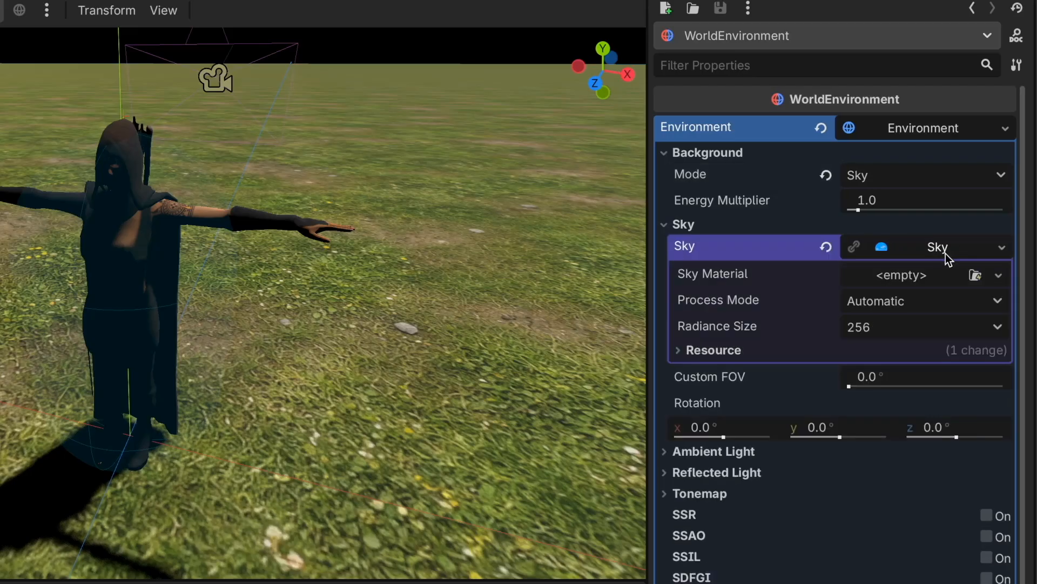
{"action": "left_click", "coordinate": [1000, 276]}
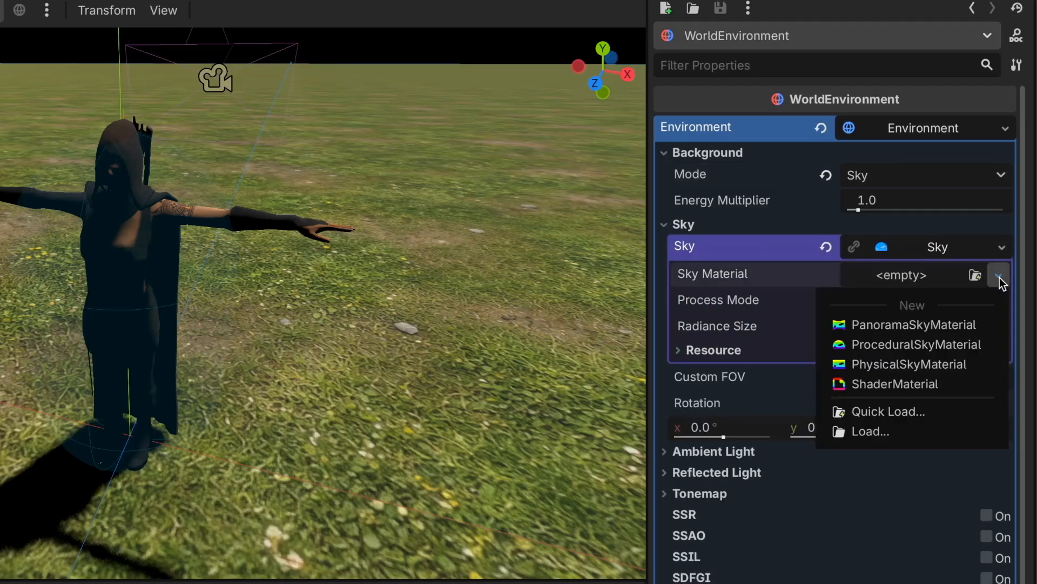
{"action": "left_click", "coordinate": [937, 346]}
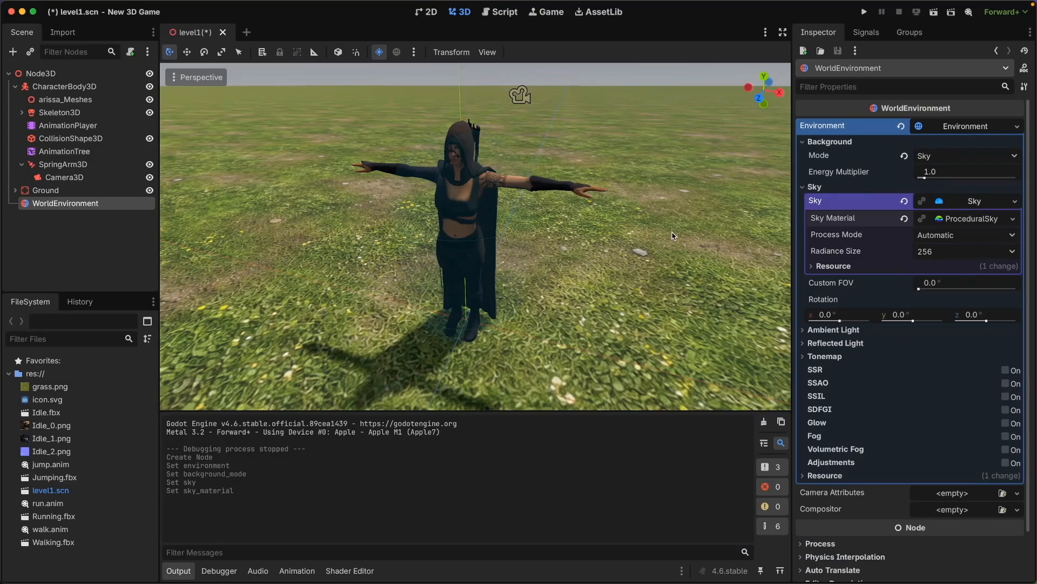
{"action": "left_click", "coordinate": [667, 259]}
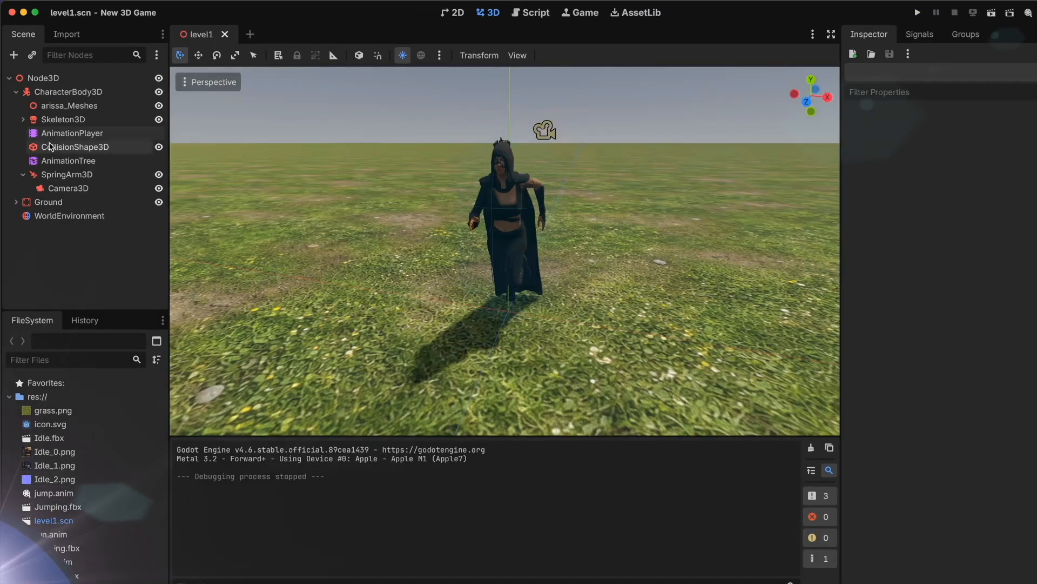
Step: Add a DirectionalLight3D node as a child of the root Node3D
{"action": "left_click", "coordinate": [47, 73]}
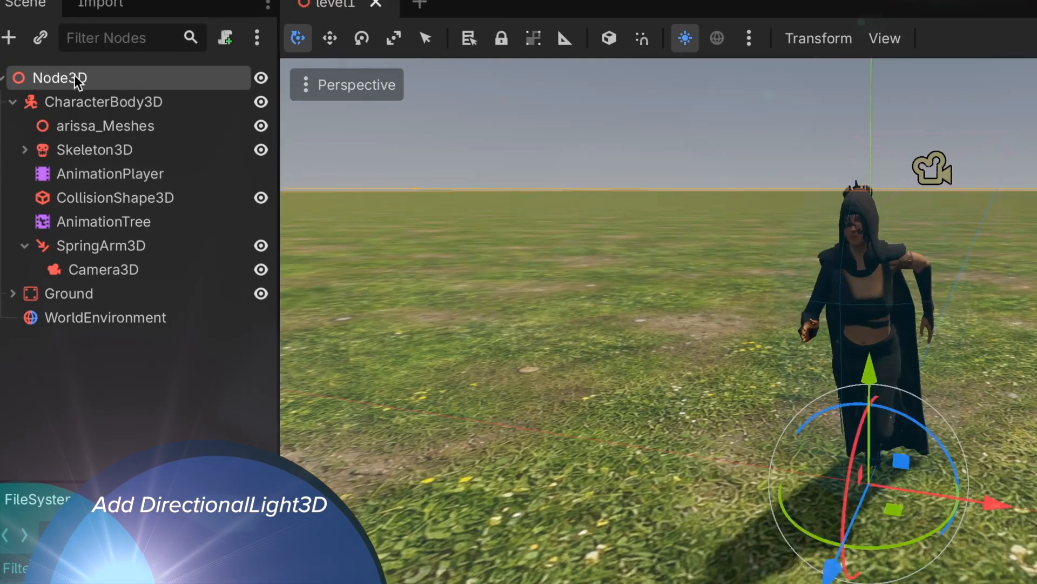
{"action": "right_click", "coordinate": [142, 78]}
{"action": "left_click", "coordinate": [194, 93]}
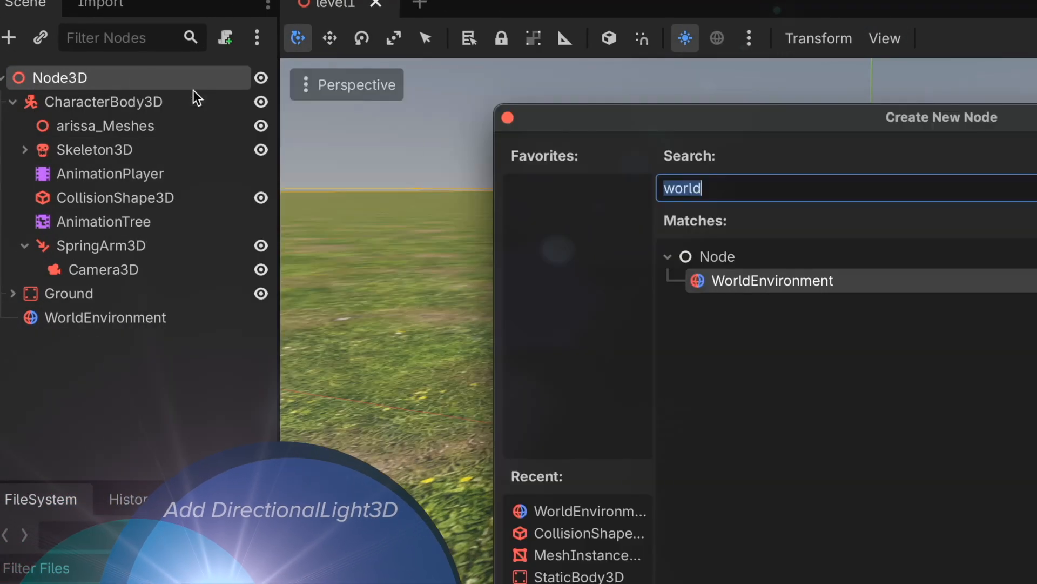
{"action": "type", "text": "light"}
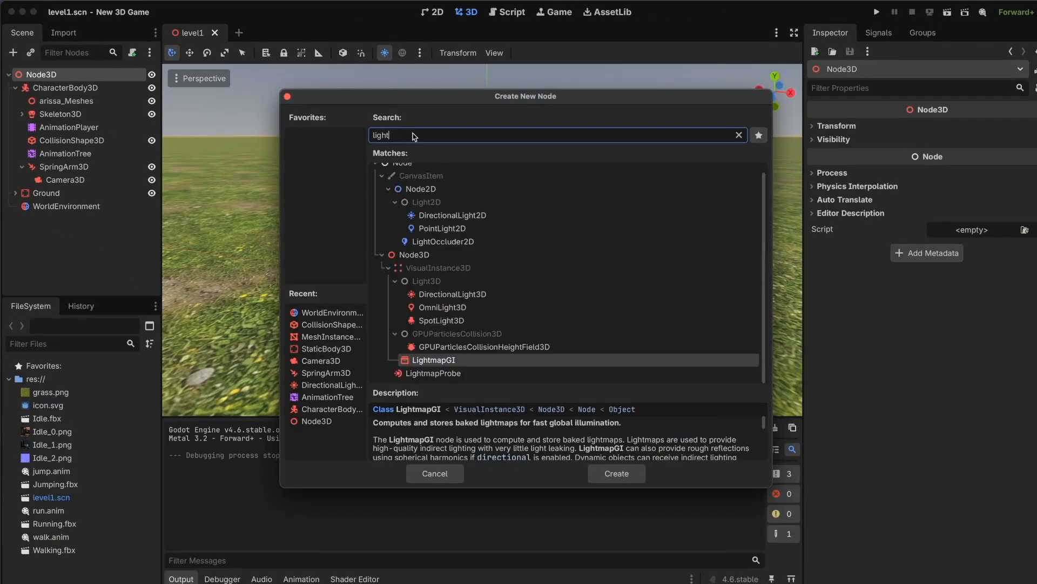
{"action": "left_click", "coordinate": [450, 294]}
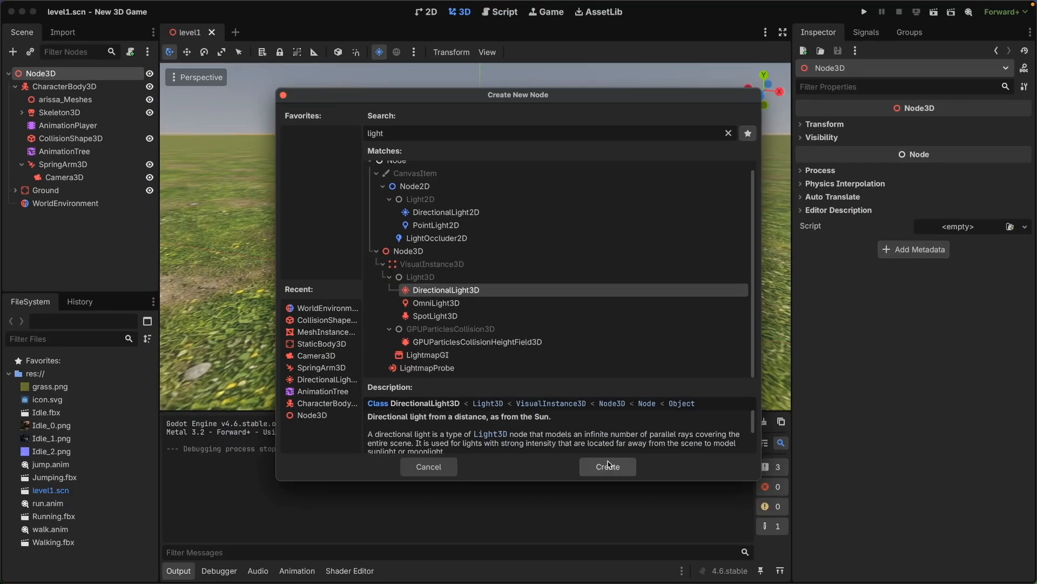
{"action": "left_click", "coordinate": [610, 466]}
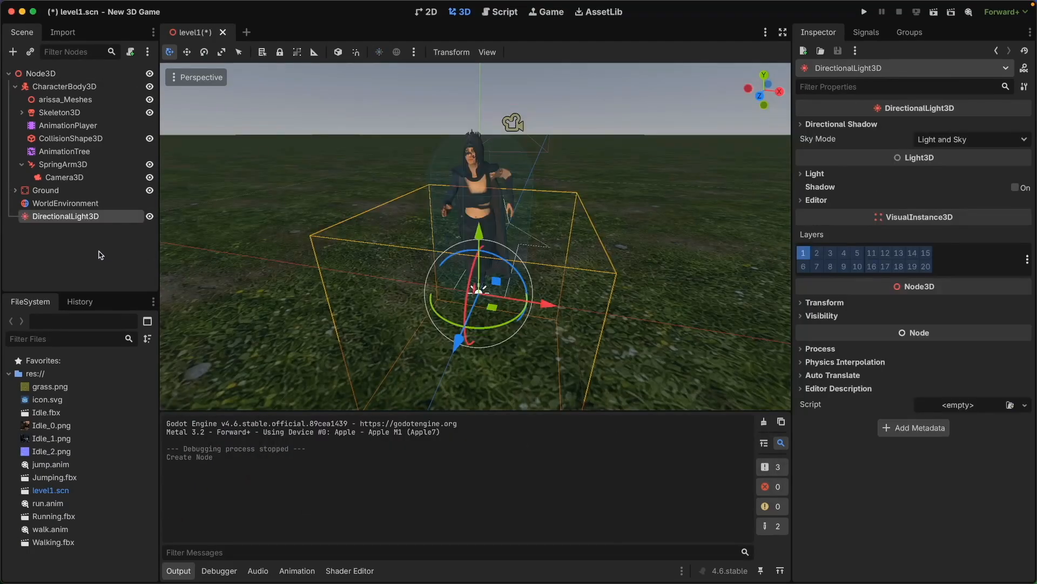
Step: Enable shadows on the directional light and set its energy to 1.2
{"action": "left_click", "coordinate": [994, 368]}
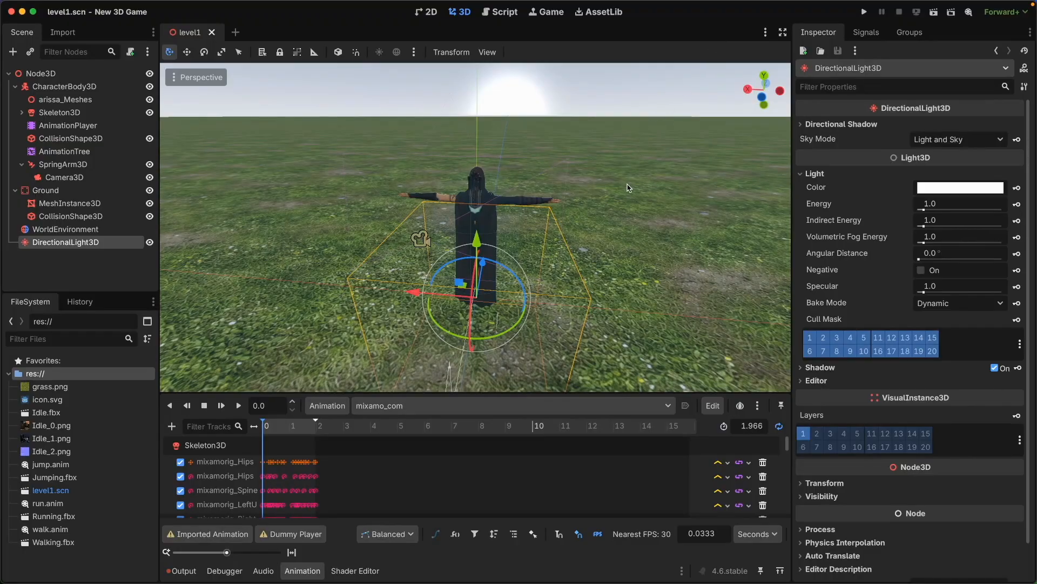
{"action": "scroll", "coordinate": [908, 378], "scroll_direction": "down", "scroll_amount": 2}
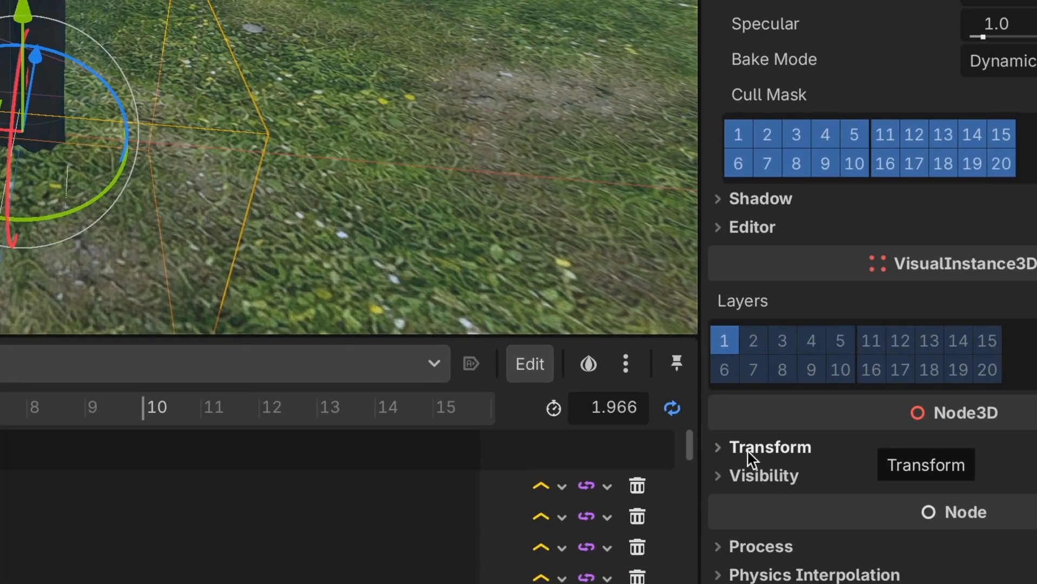
Step: Rotate the directional light to -45° on x and 45° on y
{"action": "left_click", "coordinate": [747, 450]}
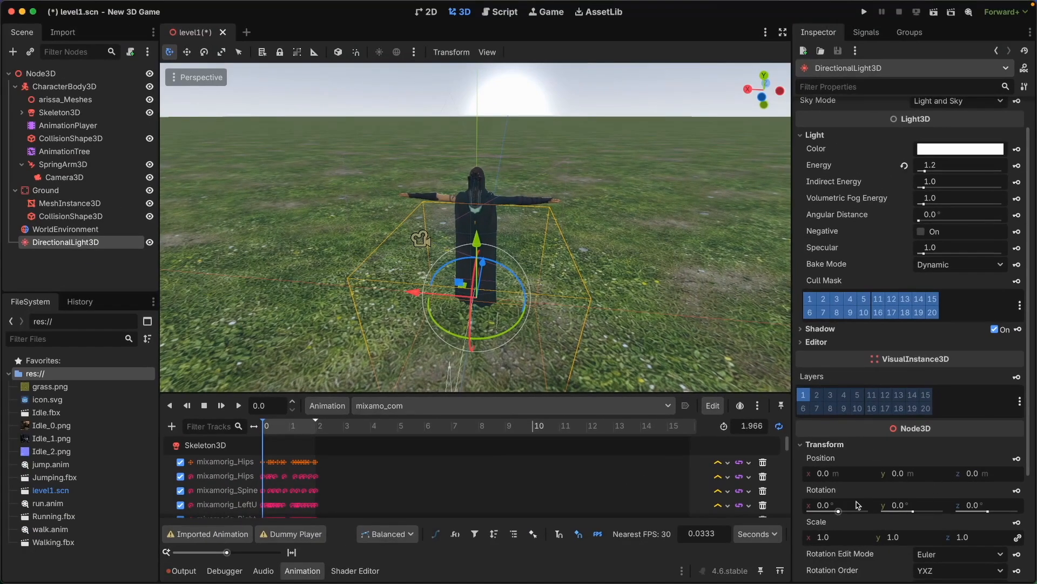
{"action": "left_click", "coordinate": [843, 506]}
{"action": "type", "text": "-45"}
{"action": "key", "text": "Return"}
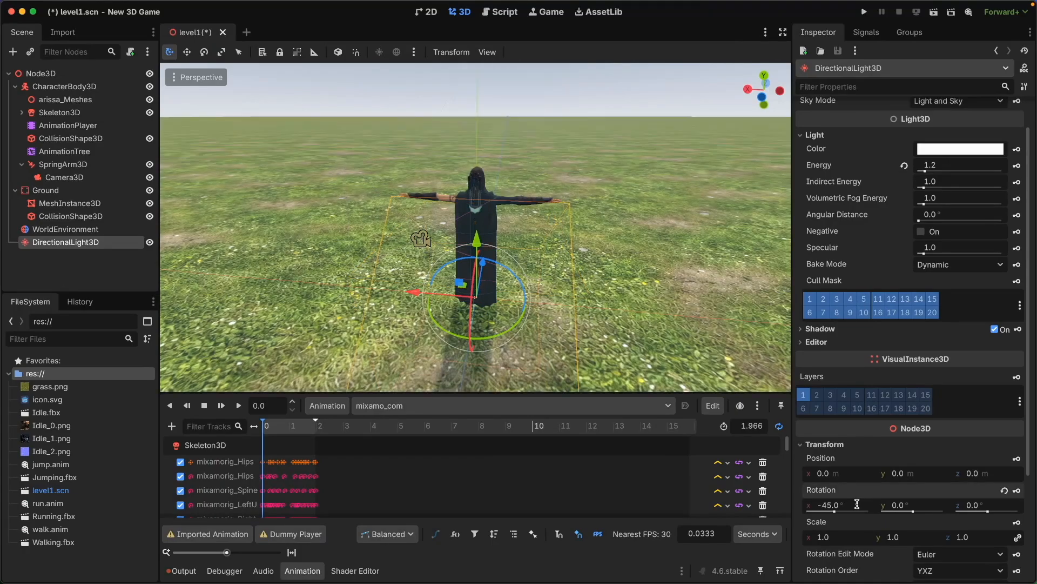
{"action": "left_click", "coordinate": [913, 508]}
{"action": "type", "text": "45"}
{"action": "key", "text": "Return"}
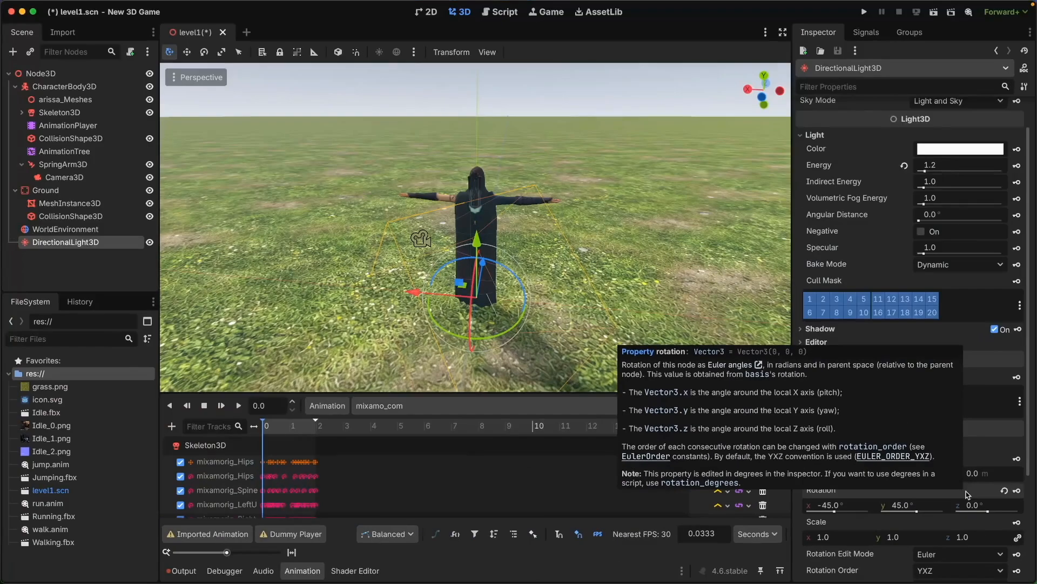
{"action": "left_click", "coordinate": [738, 114]}
Step: Run the project in an enlarged game window to check the sky, lighting and shadow, and close the game
{"action": "left_click", "coordinate": [864, 12]}
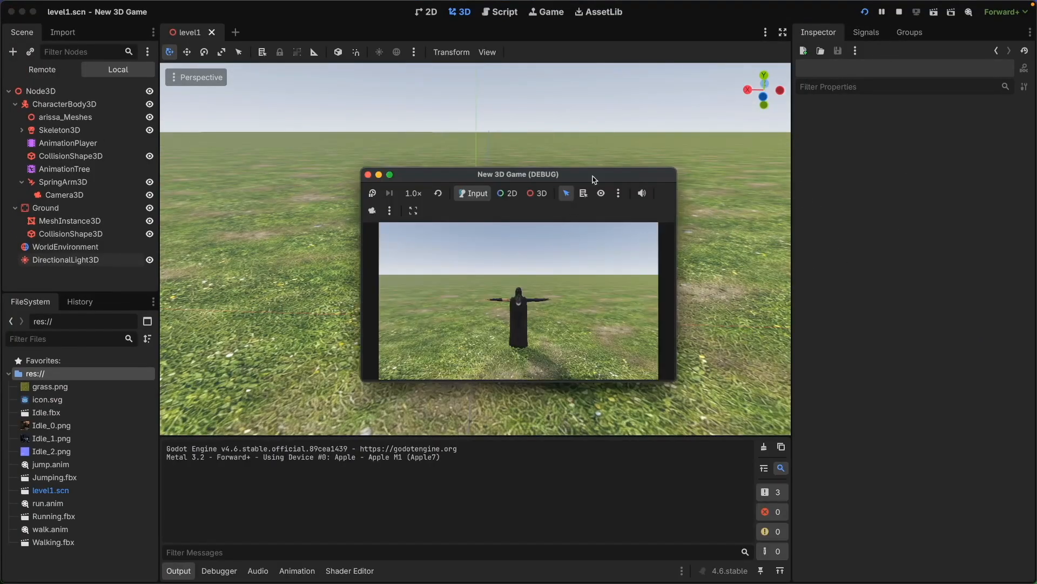
{"action": "left_click_drag", "start_coordinate": [595, 178], "coordinate": [509, 151]}
{"action": "left_click_drag", "start_coordinate": [591, 355], "coordinate": [798, 493]}
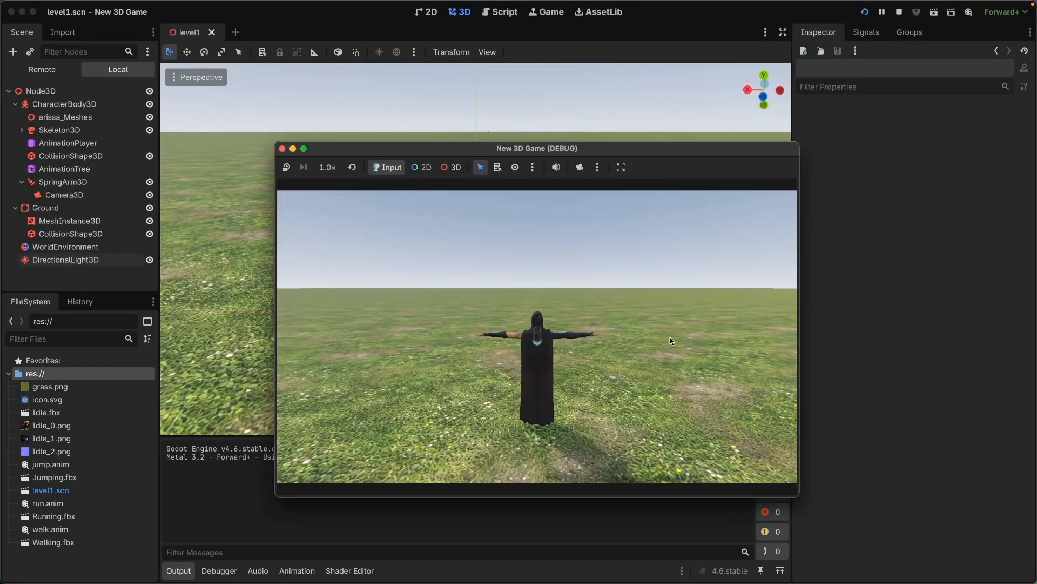
{"action": "left_click_drag", "start_coordinate": [367, 161], "coordinate": [344, 129]}
{"action": "left_click", "coordinate": [258, 117]}
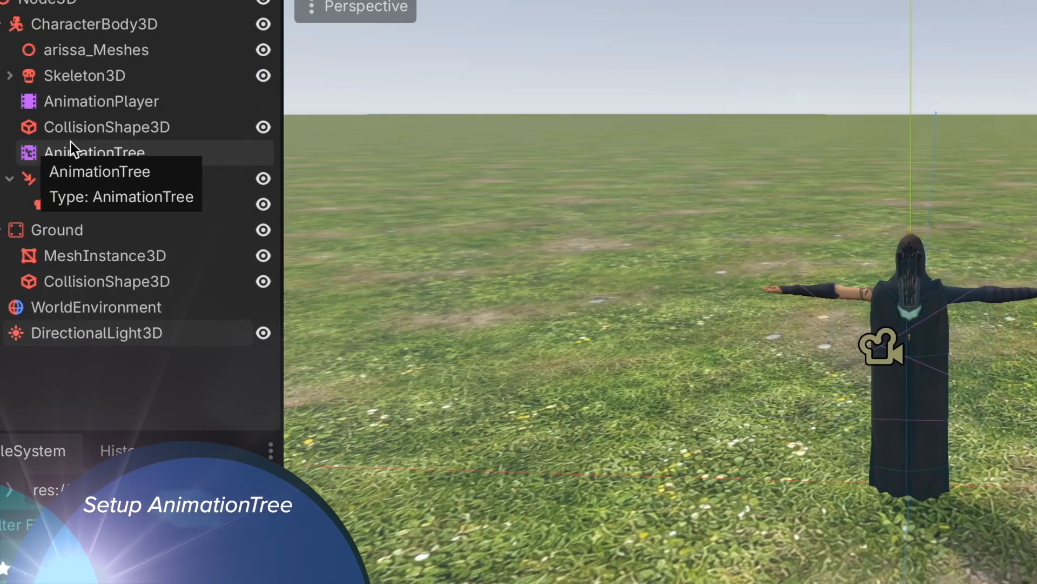
Step: Open the root state machine graph of the character's AnimationTree for editing
{"action": "left_click", "coordinate": [70, 144]}
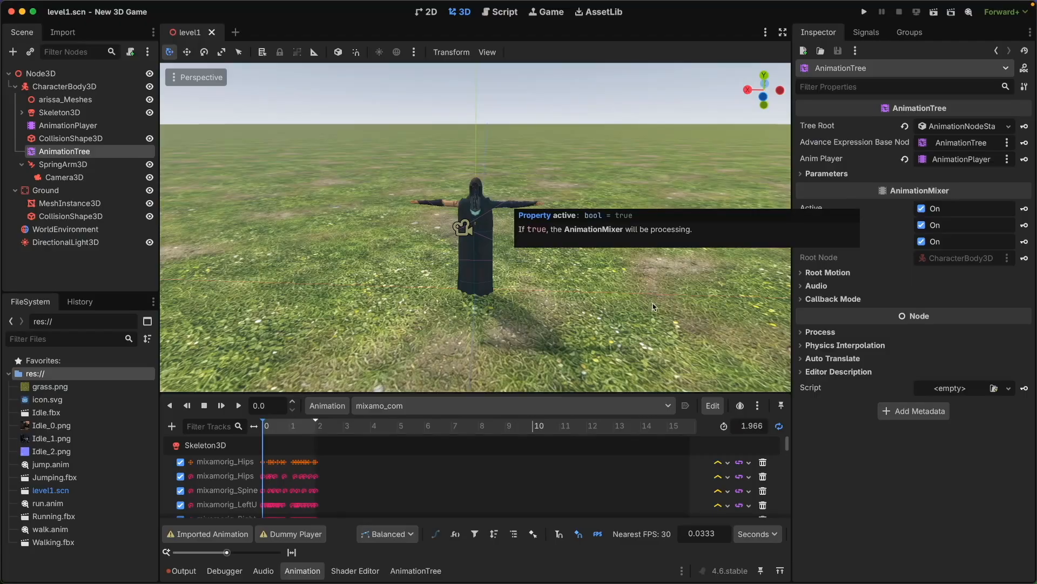
{"action": "left_click", "coordinate": [102, 414]}
{"action": "left_click", "coordinate": [65, 150]}
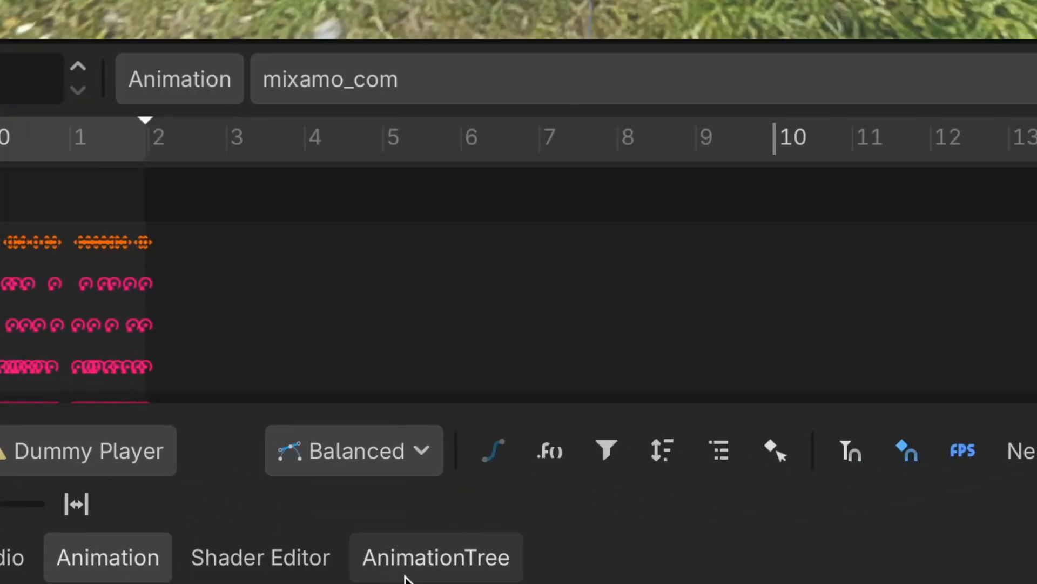
{"action": "left_click", "coordinate": [416, 570]}
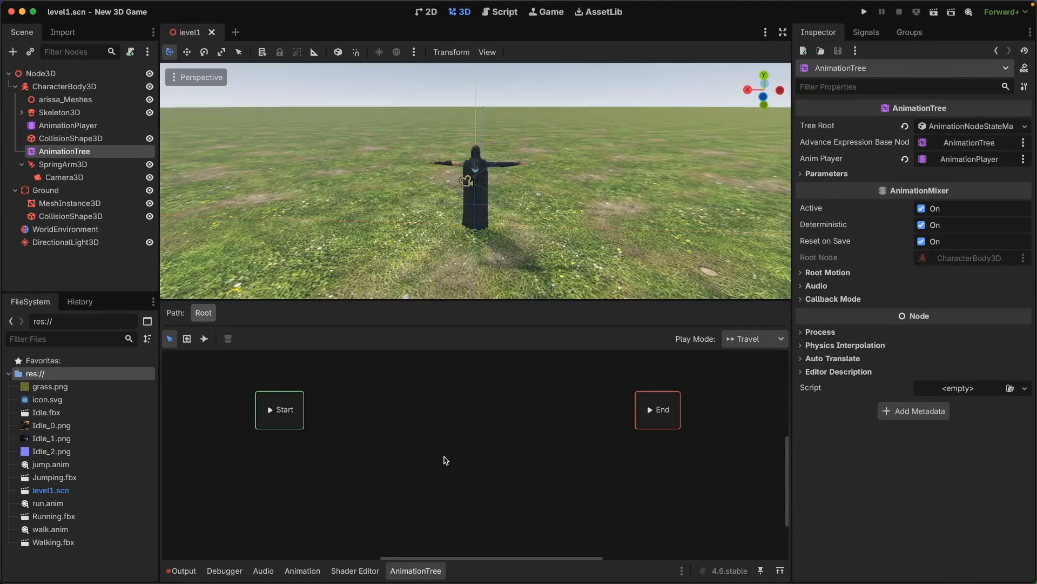
{"action": "left_click", "coordinate": [450, 422]}
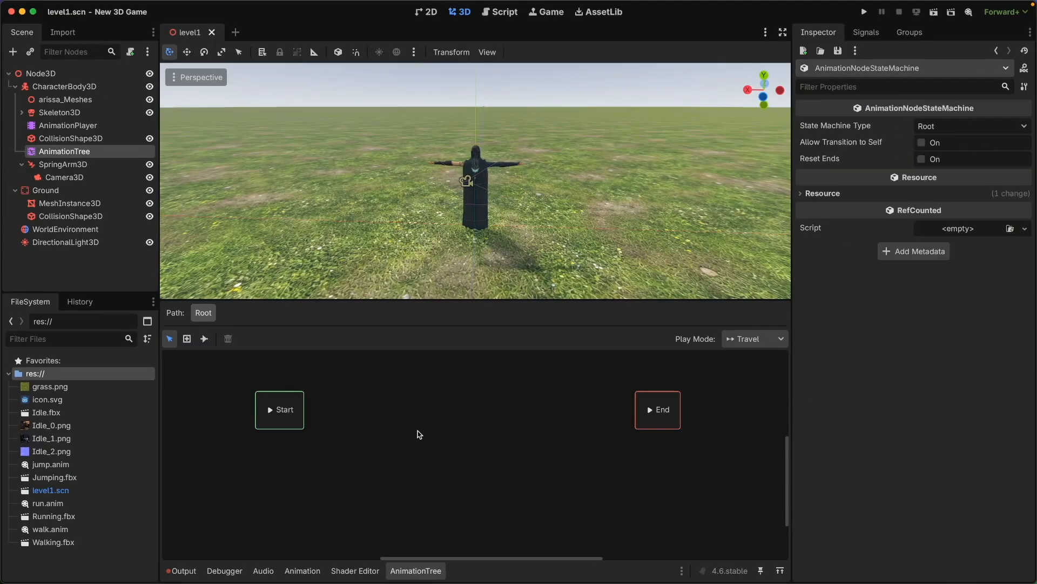
Step: Add a BlendSpace1D node between Start and End in the state machine and name it locomotion
{"action": "right_click", "coordinate": [380, 425]}
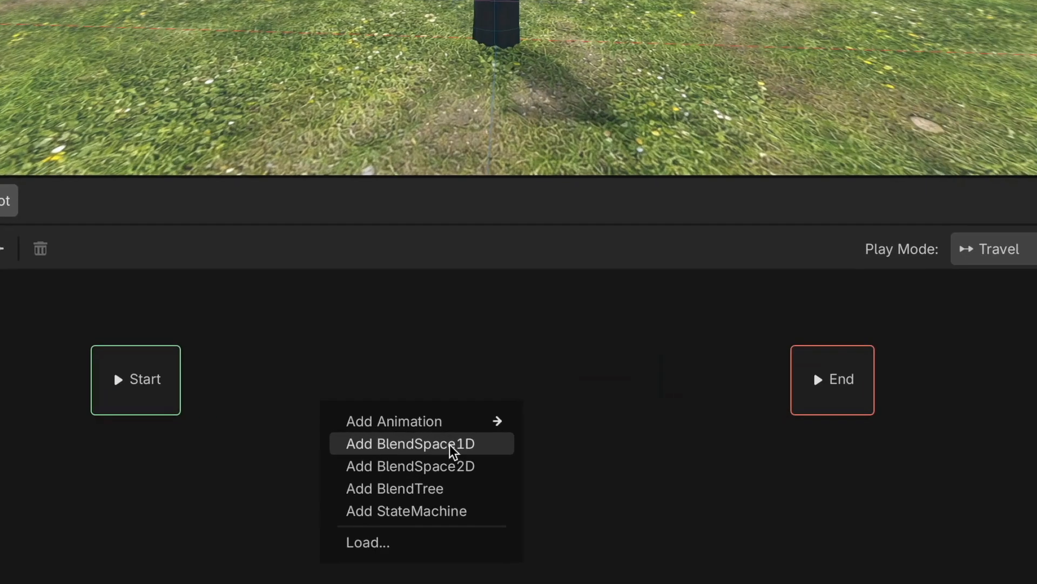
{"action": "left_click", "coordinate": [449, 444]}
{"action": "double_click", "coordinate": [396, 423]}
{"action": "type", "text": "locomotion"}
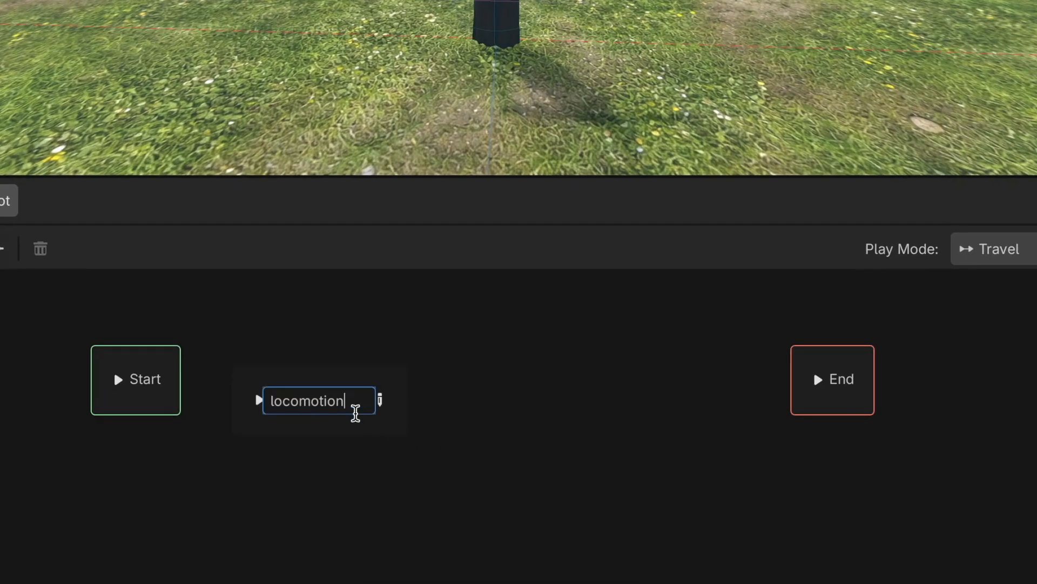
{"action": "key", "text": "Return"}
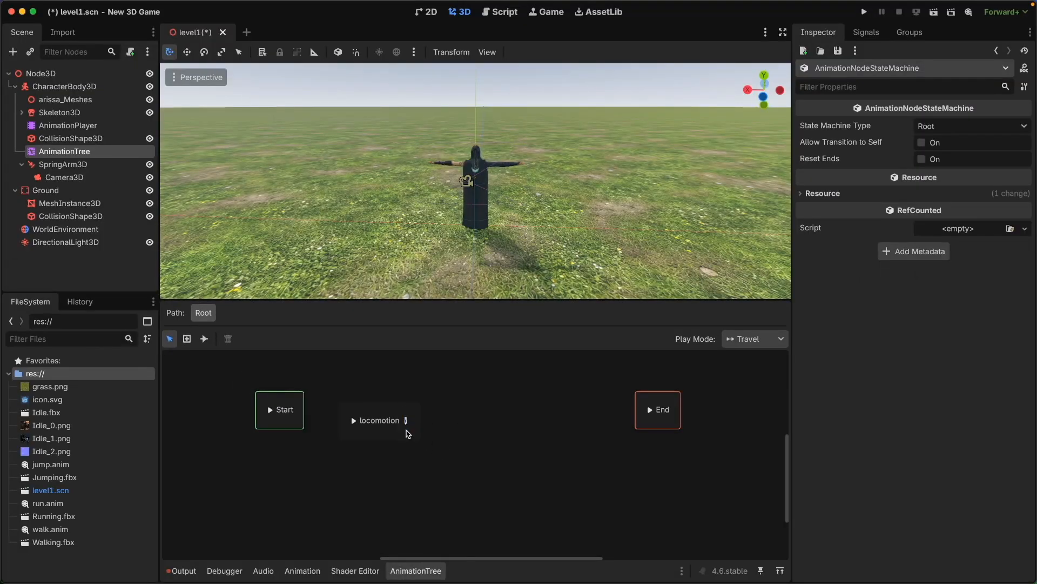
Step: Open the locomotion blend space for editing and set its axis range from 0 to 2
{"action": "left_click", "coordinate": [406, 422]}
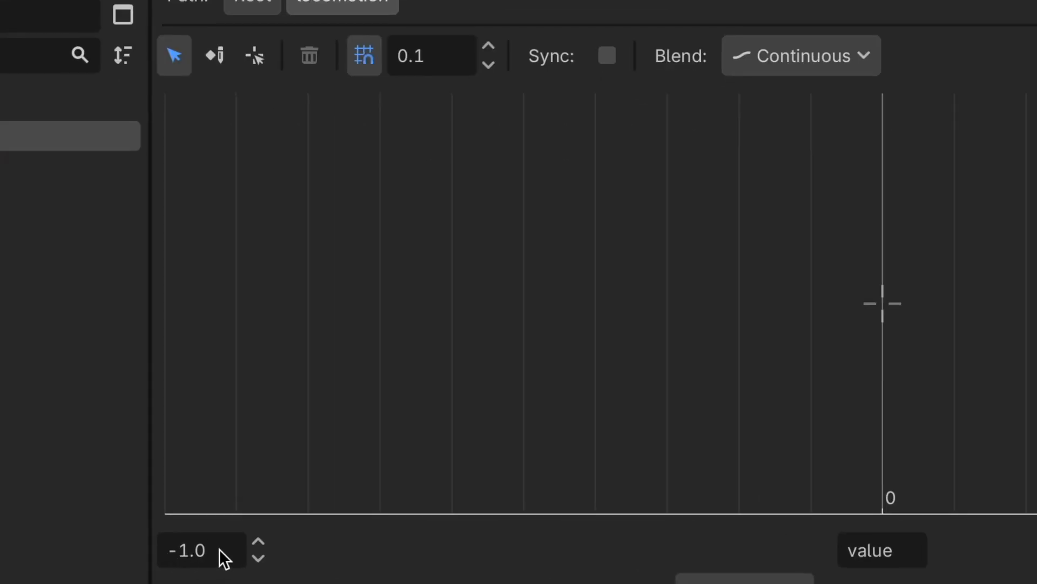
{"action": "left_click_drag", "start_coordinate": [219, 549], "coordinate": [152, 551]}
{"action": "type", "text": "0"}
{"action": "key", "text": "Return"}
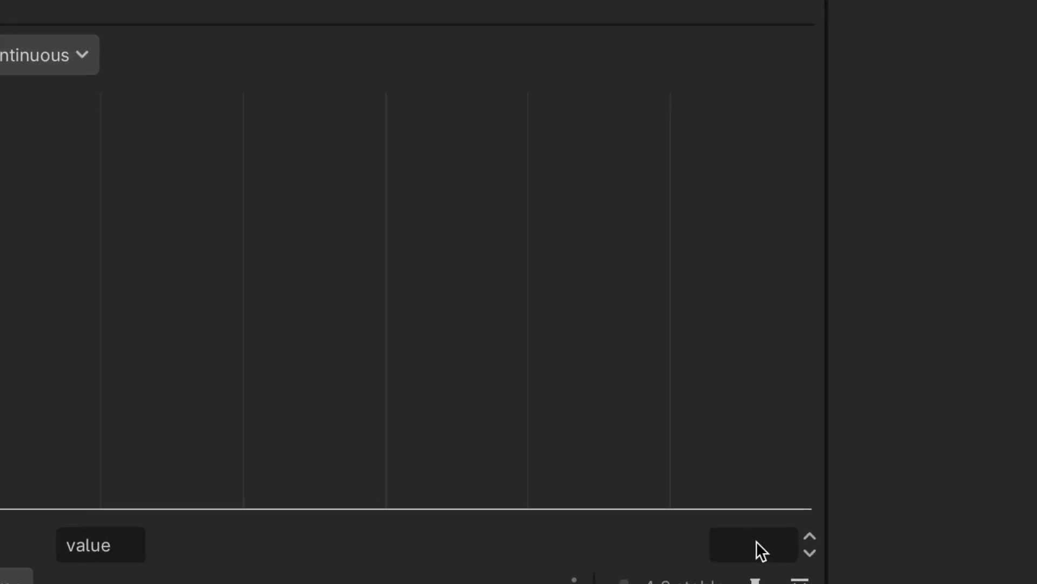
{"action": "type", "text": "2"}
{"action": "key", "text": "Return"}
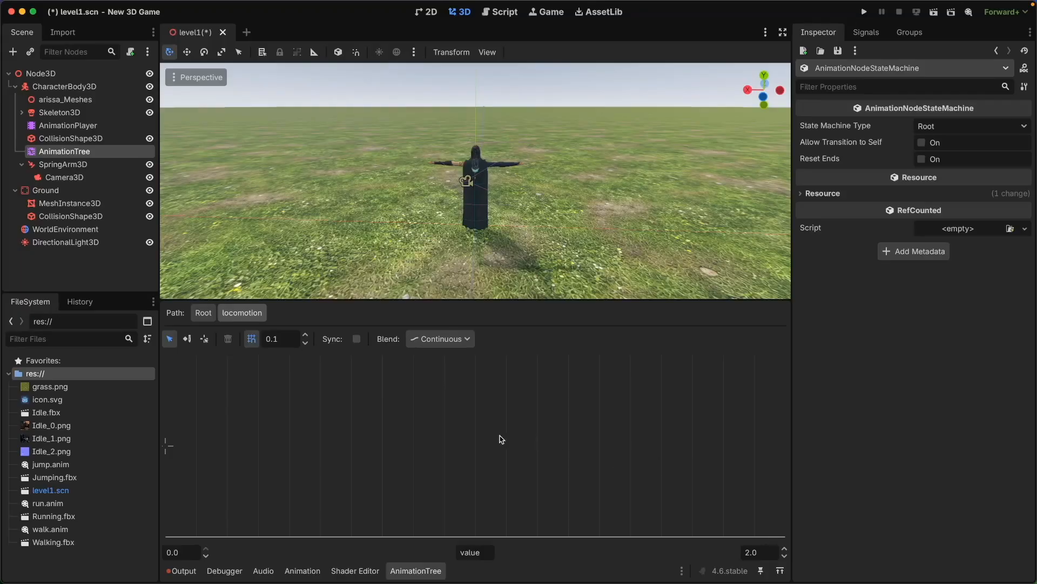
Step: Add the mixamo_com animation to the locomotion blend space and place its point at 0
{"action": "left_click", "coordinate": [116, 277]}
{"action": "right_click", "coordinate": [267, 439]}
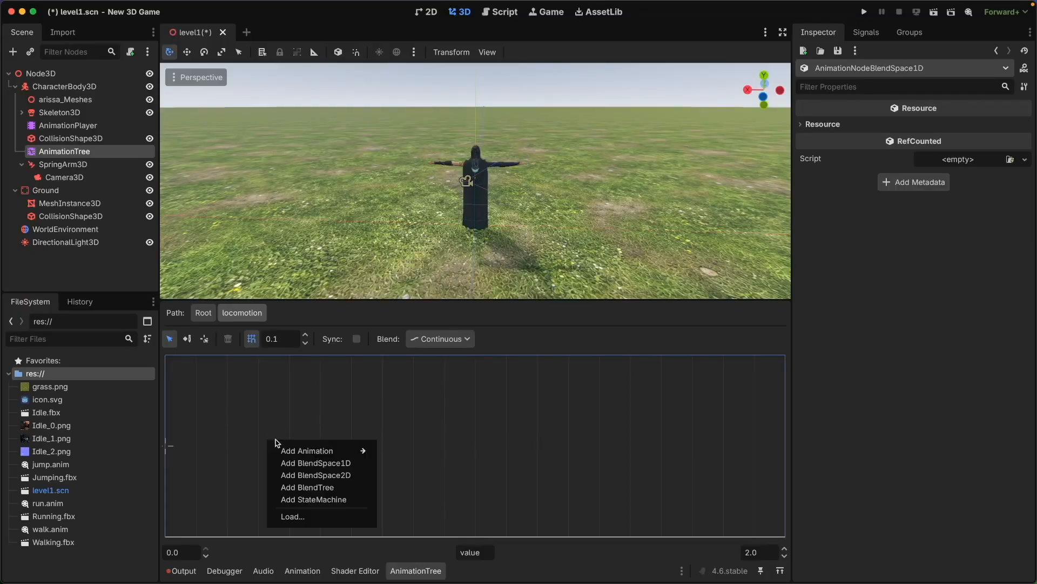
{"action": "mouse_move", "coordinate": [305, 450]}
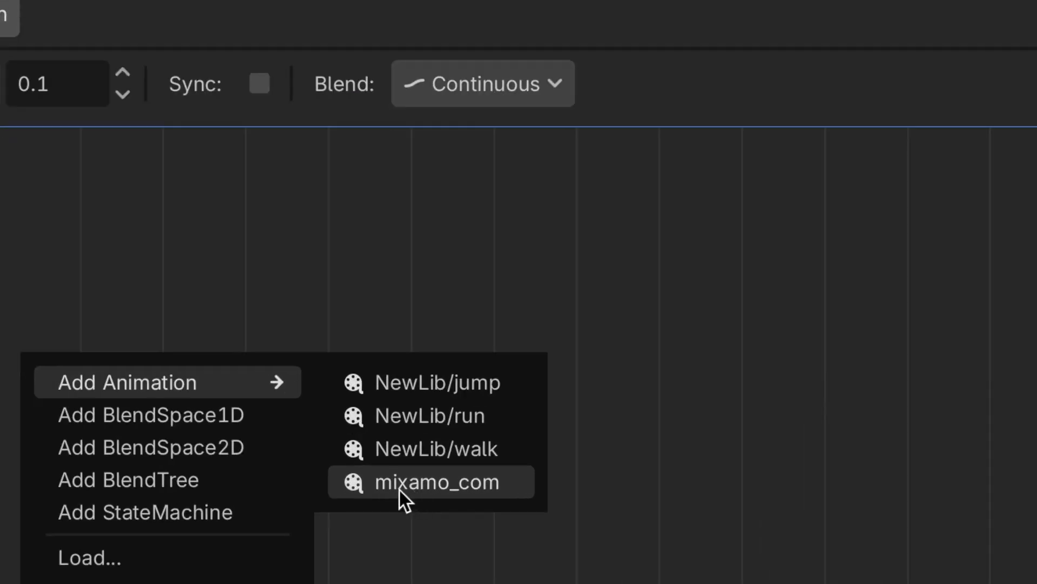
{"action": "left_click", "coordinate": [419, 489]}
{"action": "left_click_drag", "start_coordinate": [258, 447], "coordinate": [167, 447]}
{"action": "left_click", "coordinate": [354, 453]}
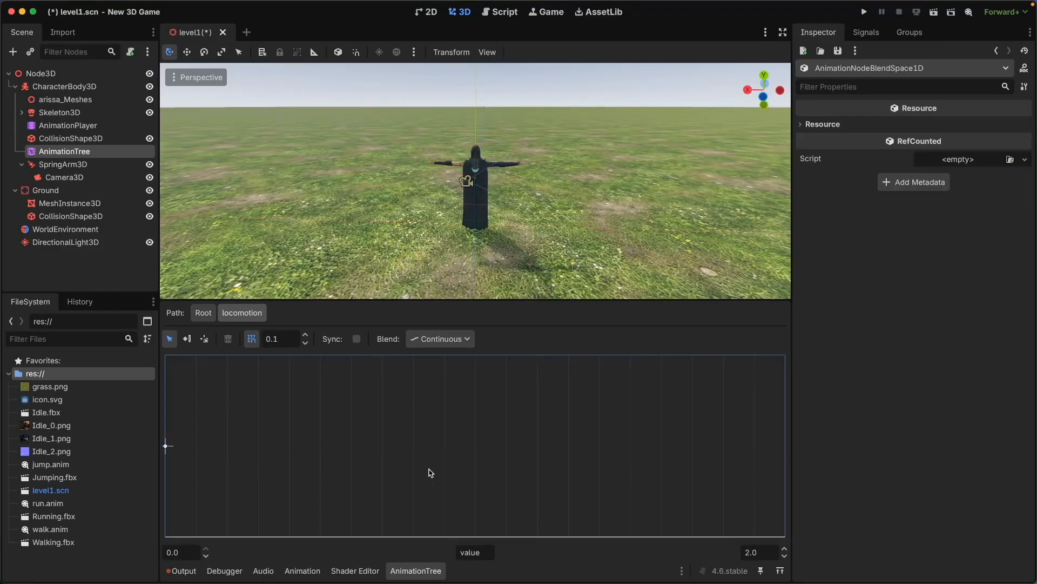
Step: Add the NewLib/walk animation to the locomotion blend space and place its point at 1.0
{"action": "right_click", "coordinate": [434, 442]}
{"action": "mouse_move", "coordinate": [466, 454]}
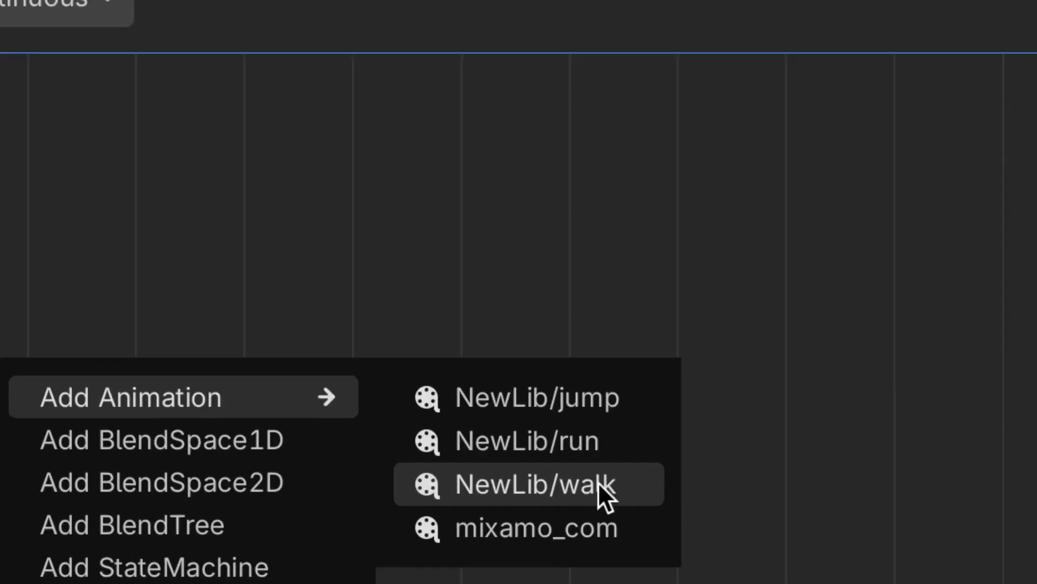
{"action": "left_click", "coordinate": [610, 481]}
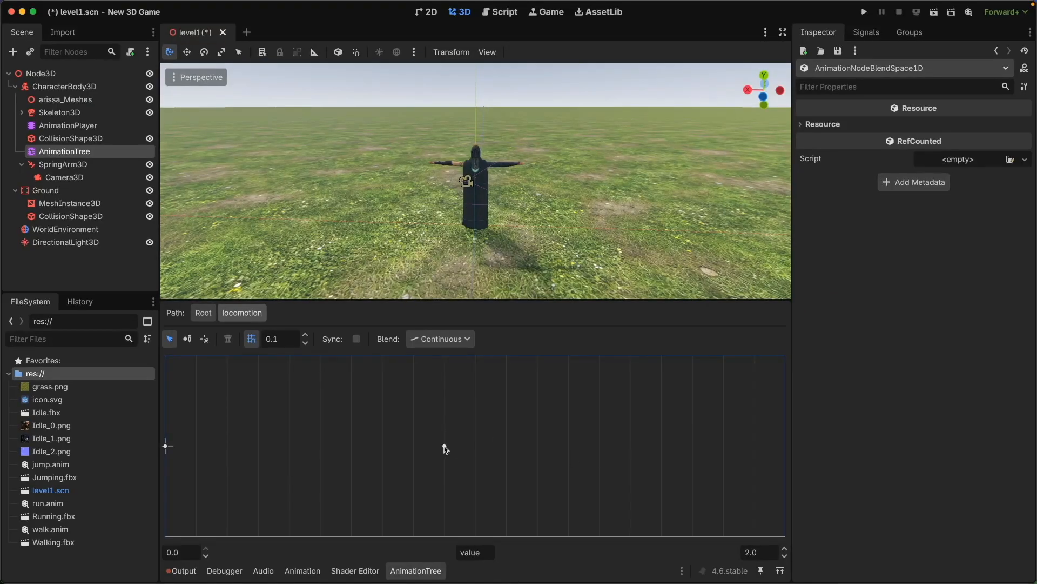
{"action": "left_click_drag", "start_coordinate": [445, 447], "coordinate": [476, 447]}
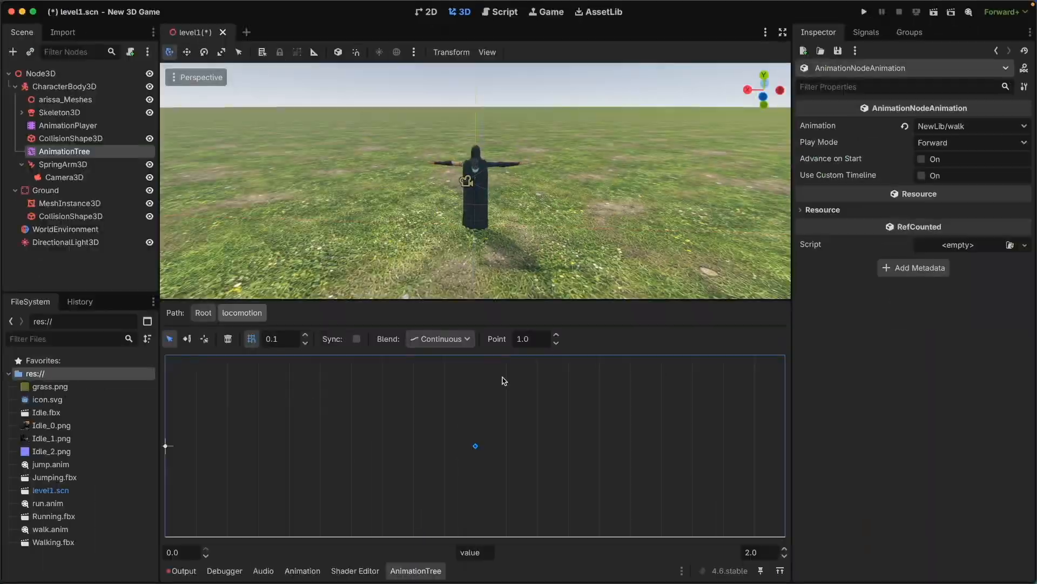
{"action": "left_click", "coordinate": [545, 451]}
Step: Add the NewLib/run animation to the locomotion blend space and place its point at 2.0
{"action": "right_click", "coordinate": [562, 440]}
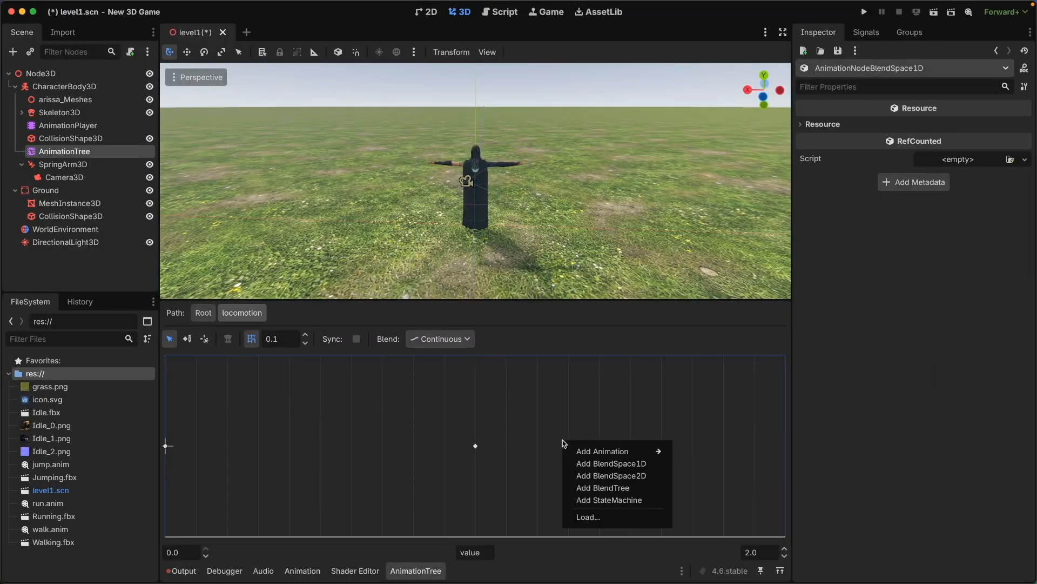
{"action": "mouse_move", "coordinate": [584, 457]}
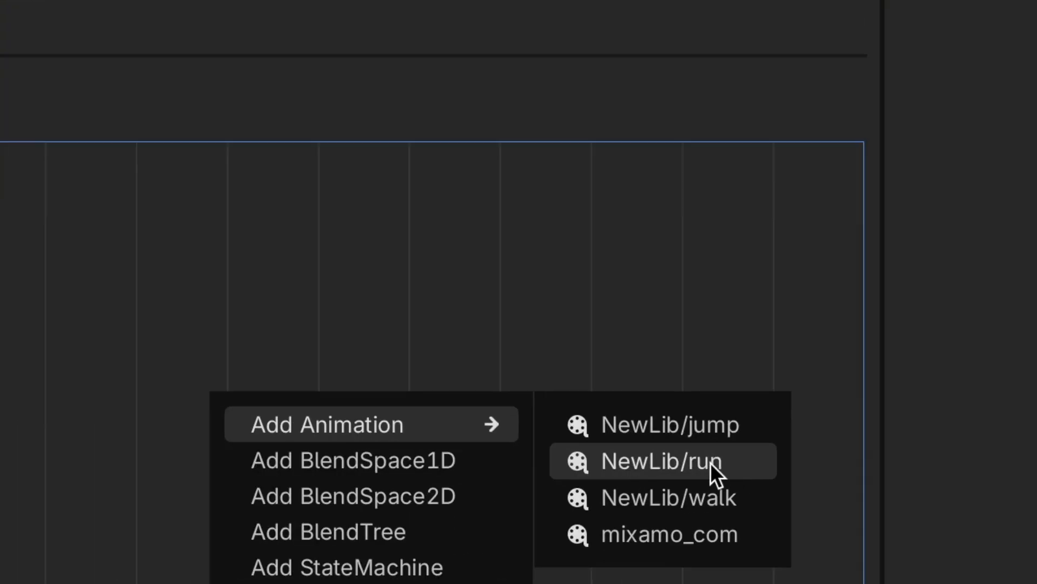
{"action": "left_click", "coordinate": [733, 466]}
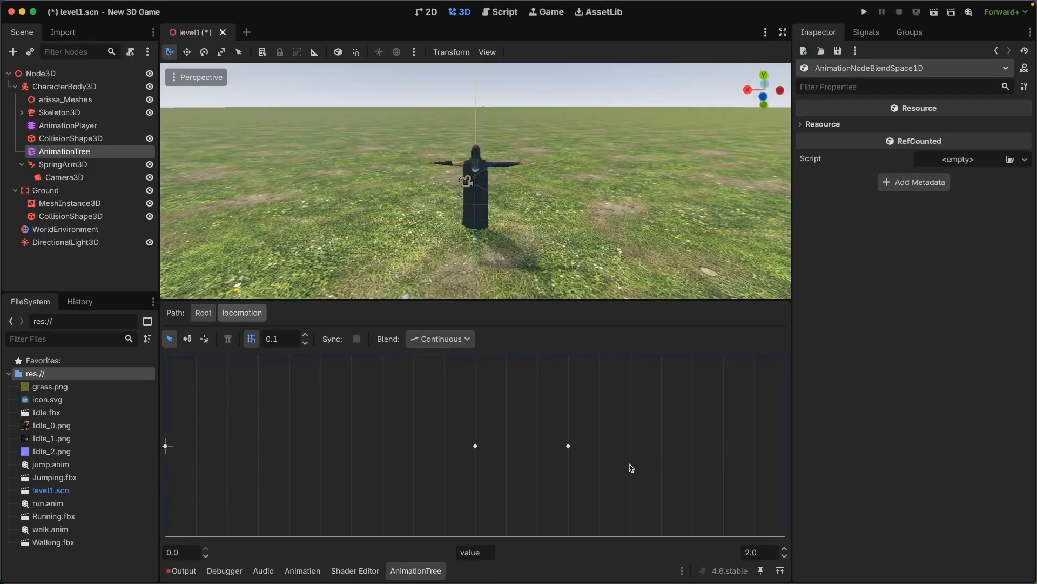
{"action": "left_click_drag", "start_coordinate": [570, 449], "coordinate": [803, 458]}
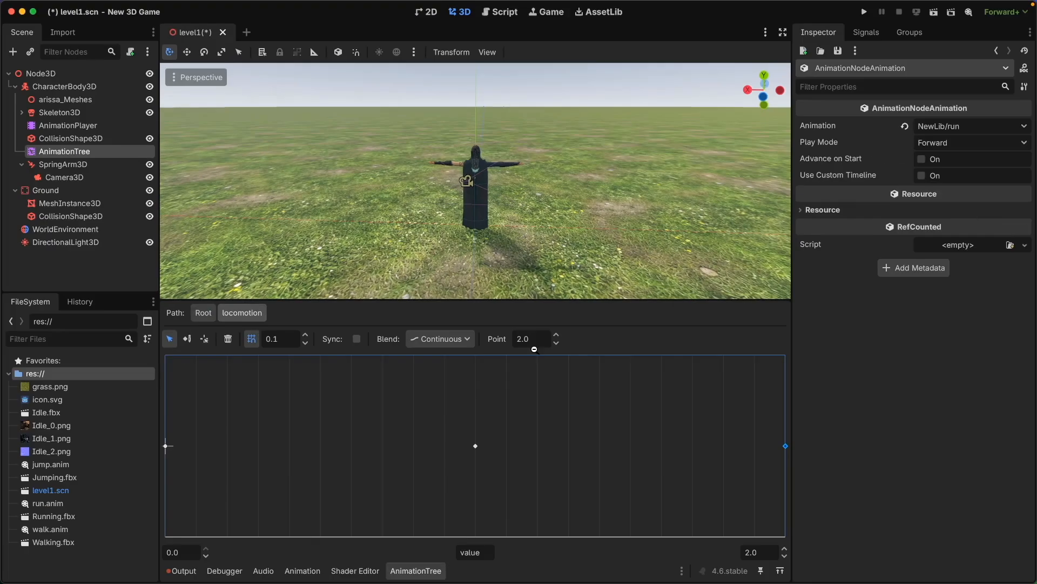
{"action": "left_click", "coordinate": [568, 436]}
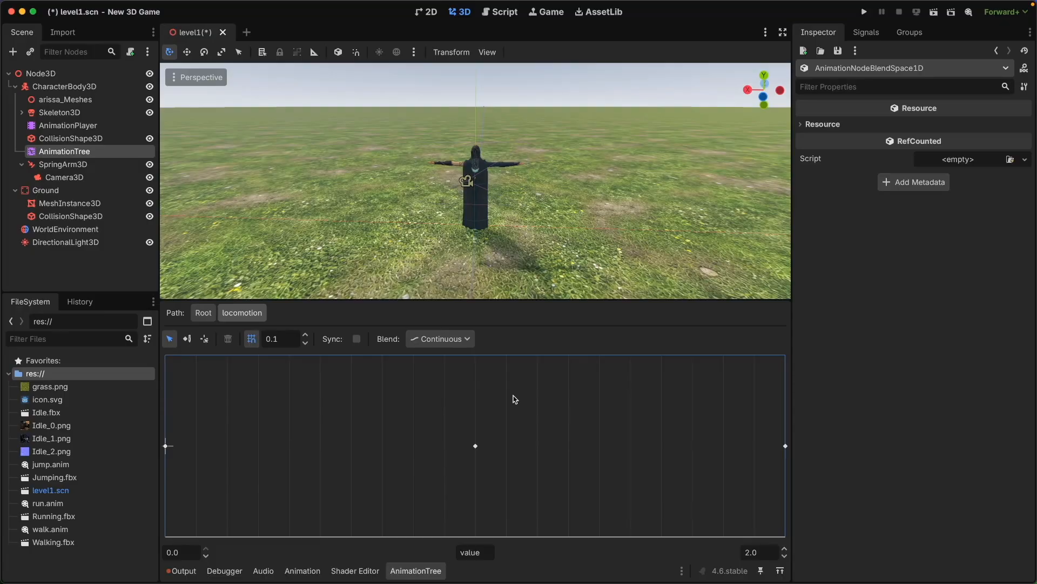
Step: Return to the root state machine and add the NewLib/jump animation between locomotion and End
{"action": "left_click", "coordinate": [203, 312]}
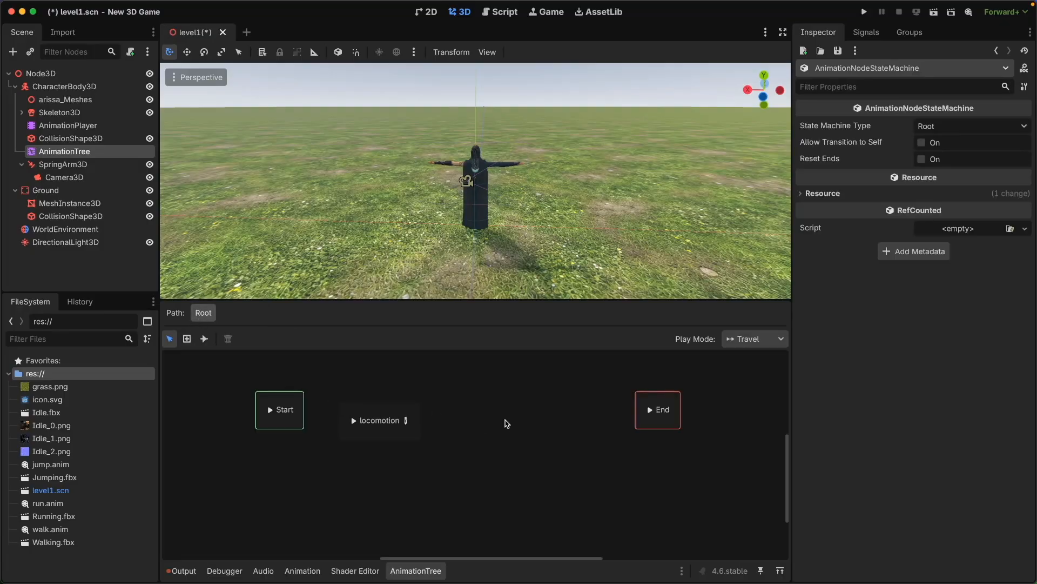
{"action": "right_click", "coordinate": [513, 428]}
{"action": "mouse_move", "coordinate": [528, 436]}
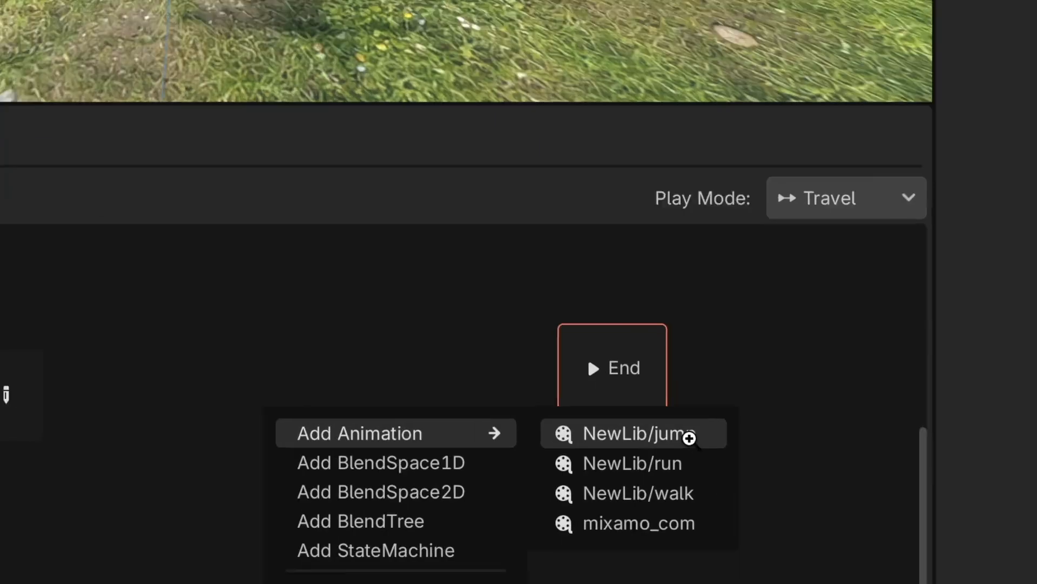
{"action": "left_click", "coordinate": [685, 436]}
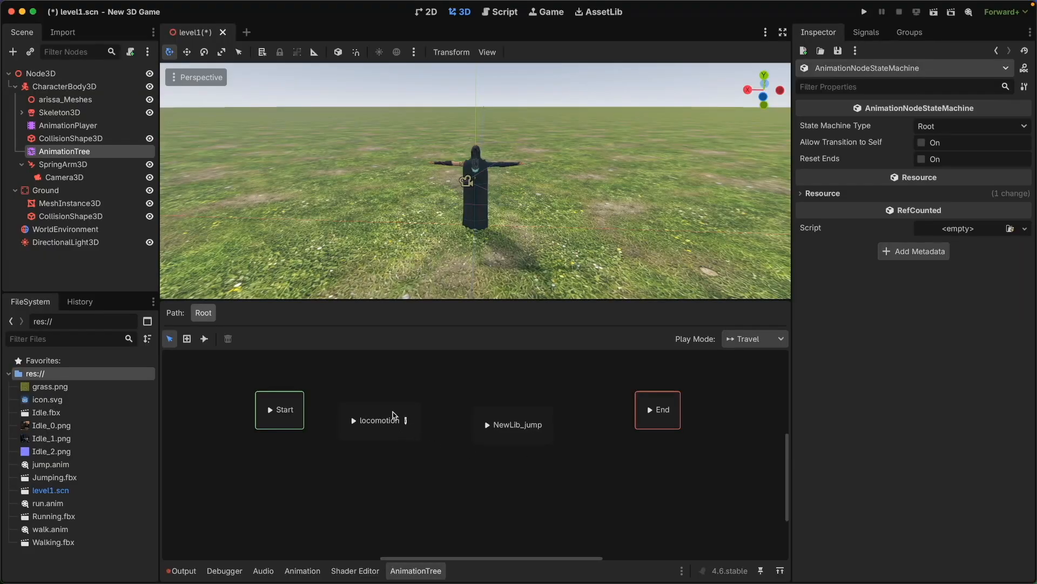
Step: Align the locomotion node with NewLib_jump and move the Start node farther away from locomotion
{"action": "left_click_drag", "start_coordinate": [393, 415], "coordinate": [394, 420]}
{"action": "left_click", "coordinate": [498, 472]}
{"action": "left_click_drag", "start_coordinate": [300, 398], "coordinate": [270, 398]}
{"action": "left_click", "coordinate": [460, 471]}
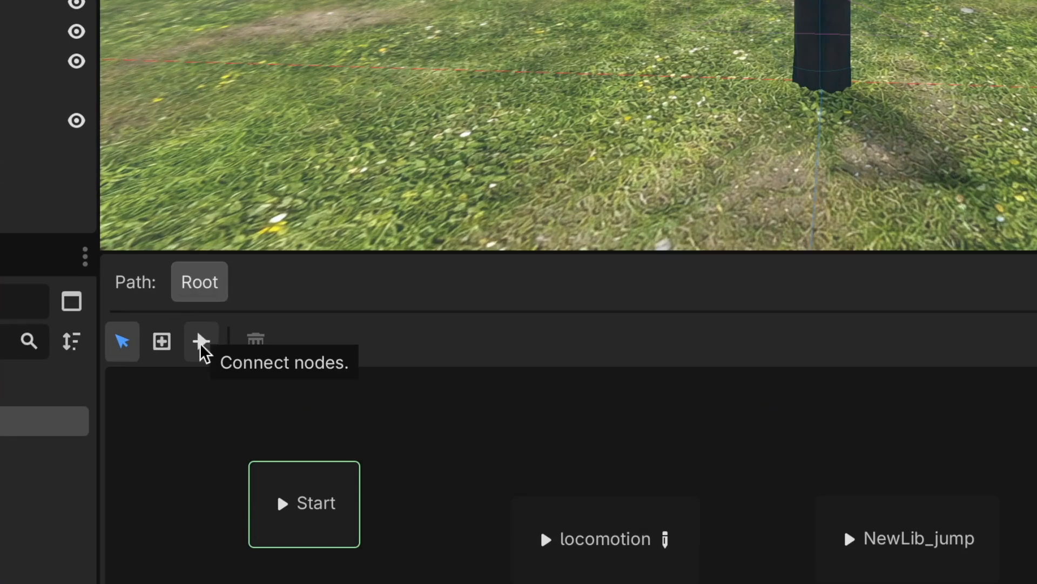
Step: Connect locomotion to NewLib_jump with an immediate transition and set its advance condition to is_jumping
{"action": "left_click", "coordinate": [204, 338]}
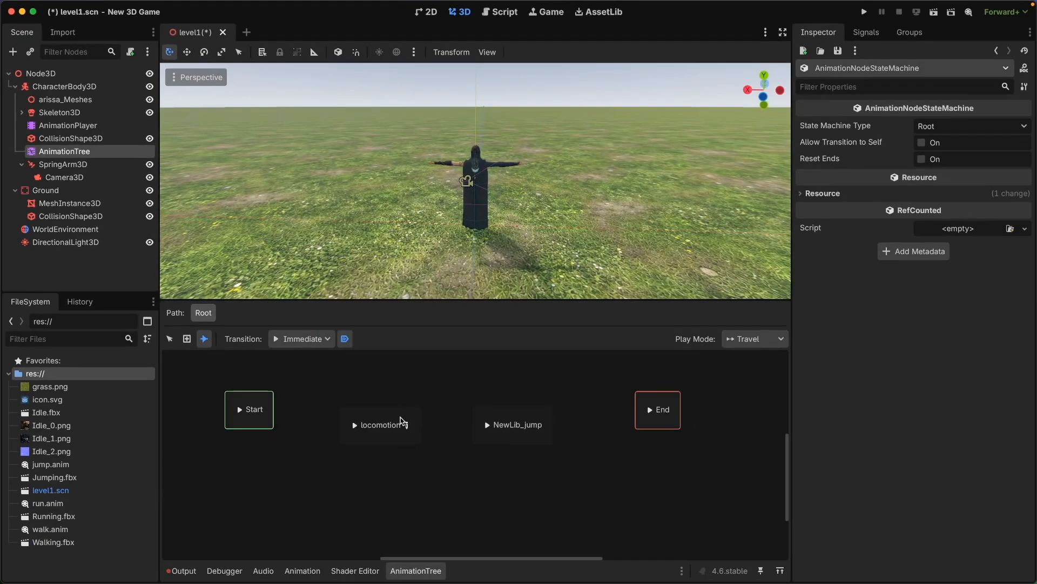
{"action": "left_click_drag", "start_coordinate": [652, 527], "coordinate": [890, 526]}
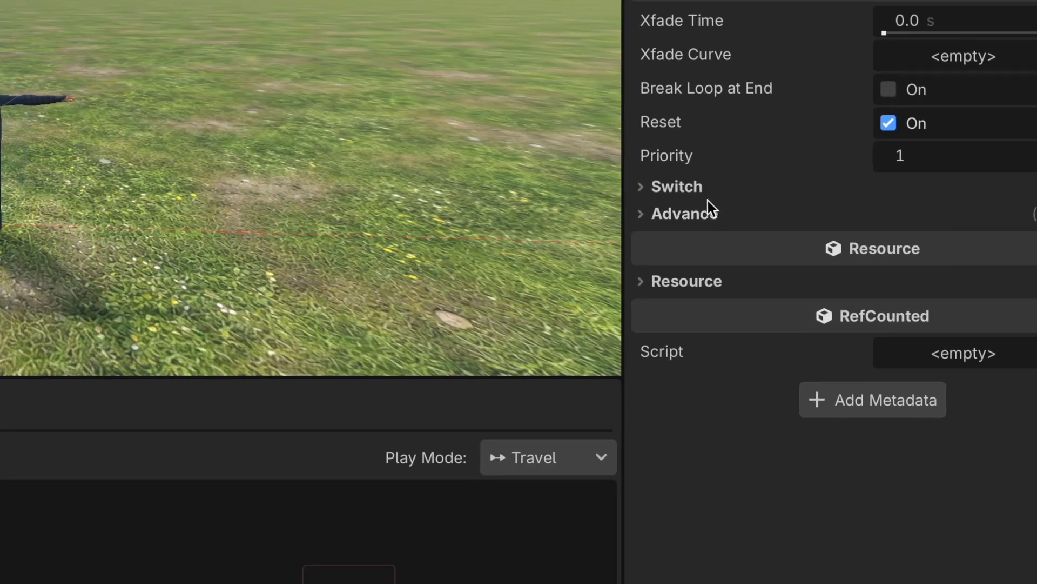
{"action": "left_click", "coordinate": [833, 219]}
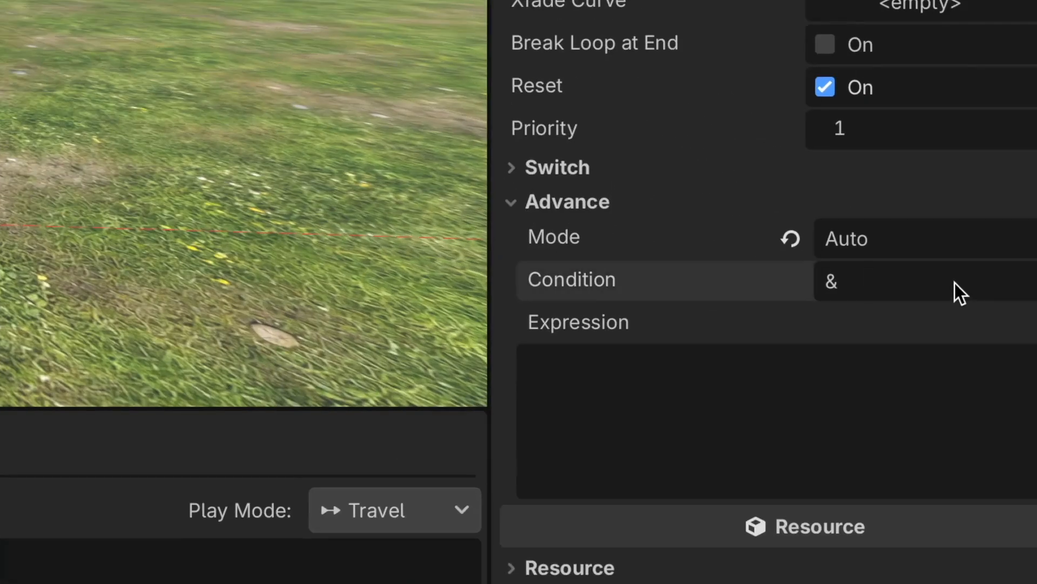
{"action": "left_click", "coordinate": [954, 283]}
{"action": "type", "text": "is_jumping"}
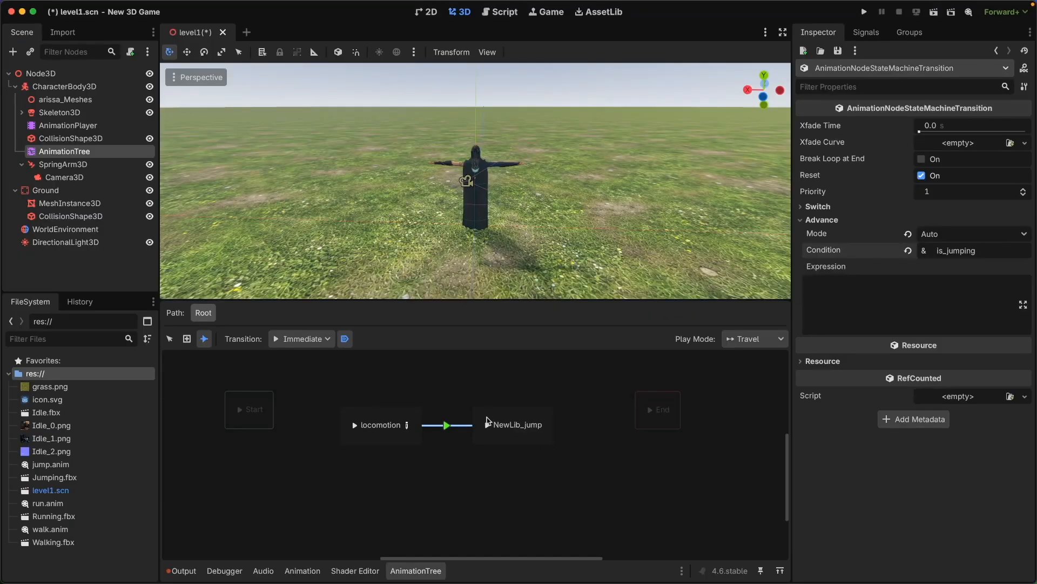
Step: Connect NewLib_jump back to locomotion with Switch Mode At End, and connect Start to locomotion
{"action": "left_click_drag", "start_coordinate": [488, 421], "coordinate": [409, 423]}
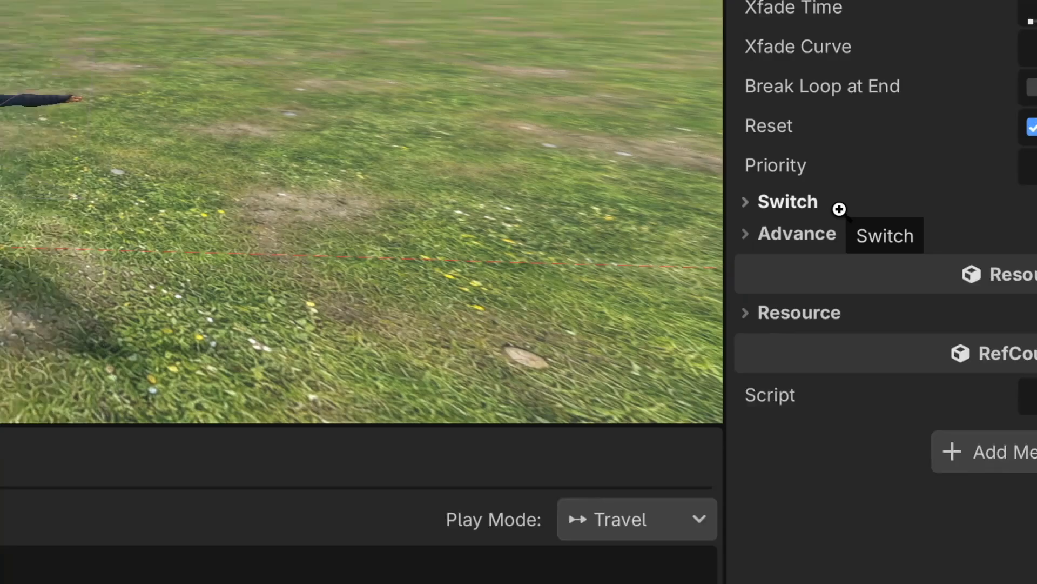
{"action": "left_click", "coordinate": [803, 207]}
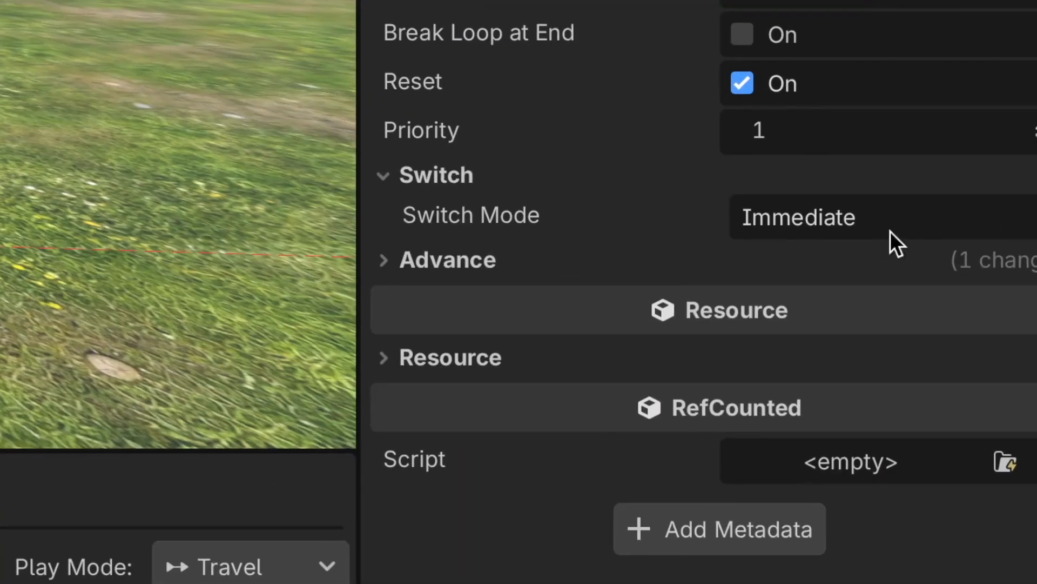
{"action": "left_click", "coordinate": [964, 224]}
{"action": "left_click", "coordinate": [818, 342]}
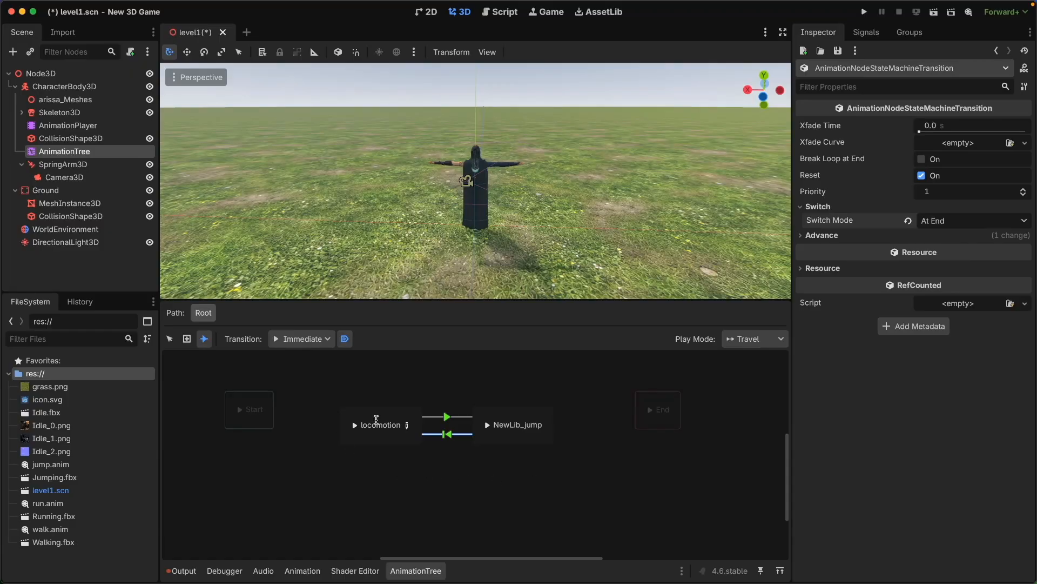
{"action": "left_click_drag", "start_coordinate": [259, 405], "coordinate": [361, 425]}
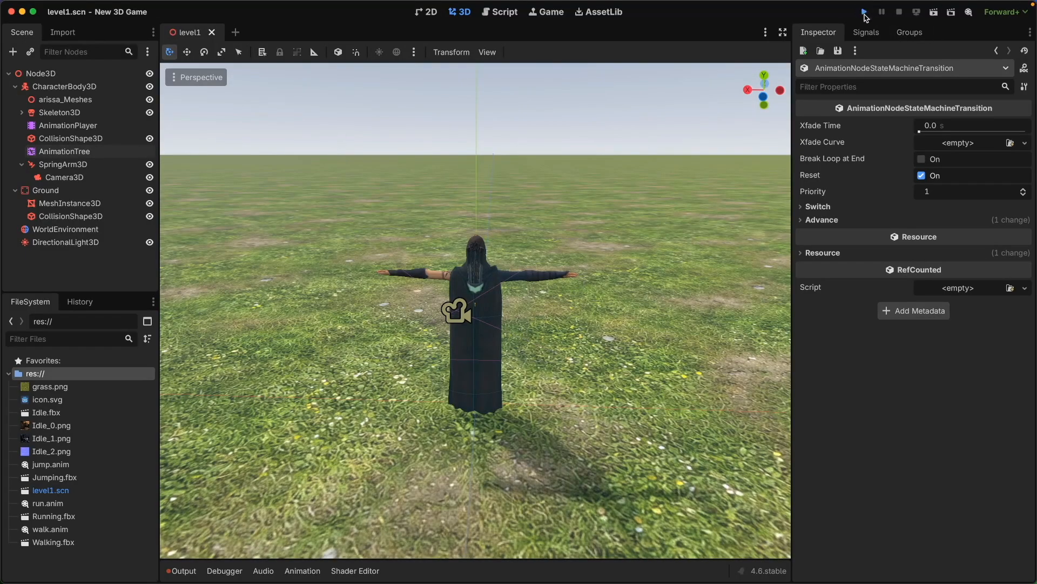
Step: Run the project and reposition the game window to check the character's idle animation
{"action": "left_click", "coordinate": [864, 12]}
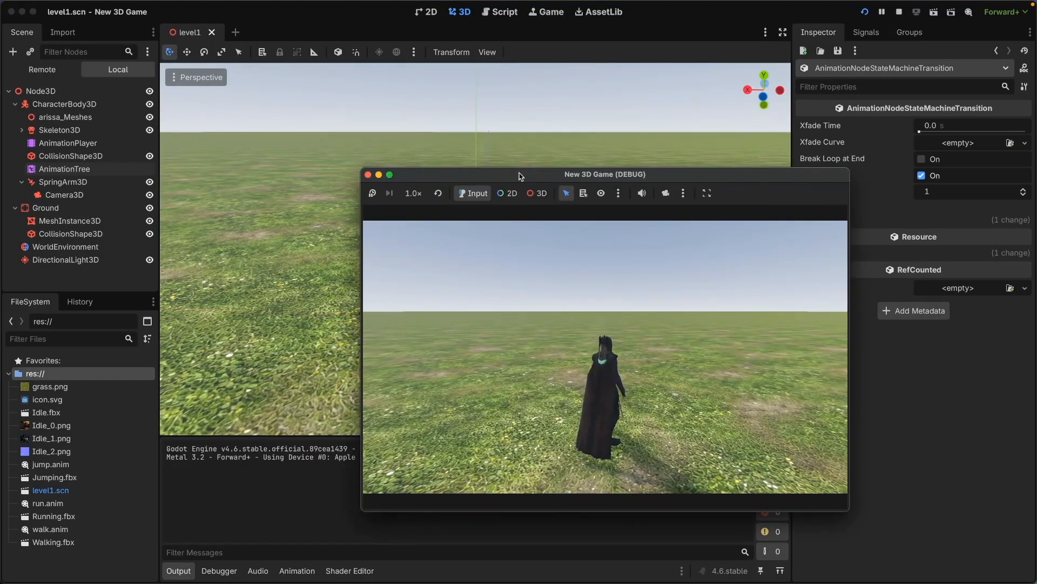
{"action": "left_click_drag", "start_coordinate": [520, 176], "coordinate": [390, 121]}
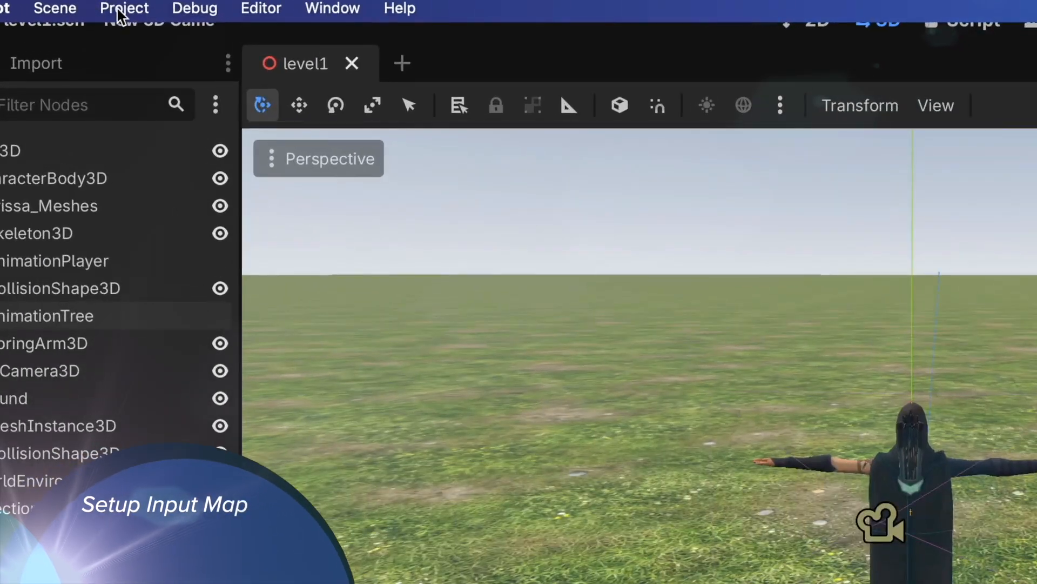
Step: Add an action named move_up to the project's Input Map and bind it to the physical W key
{"action": "left_click", "coordinate": [106, 7]}
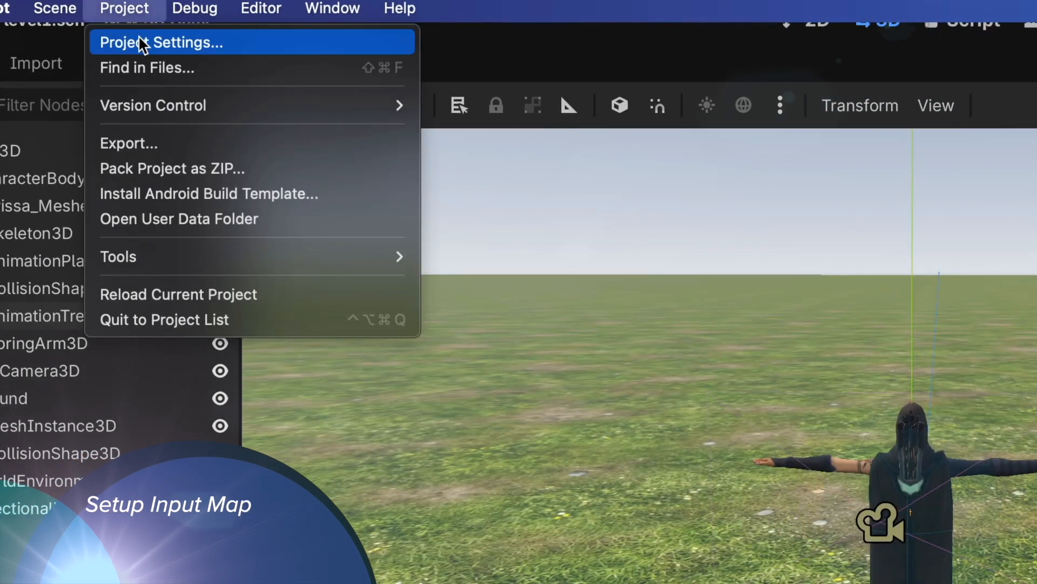
{"action": "left_click", "coordinate": [141, 43]}
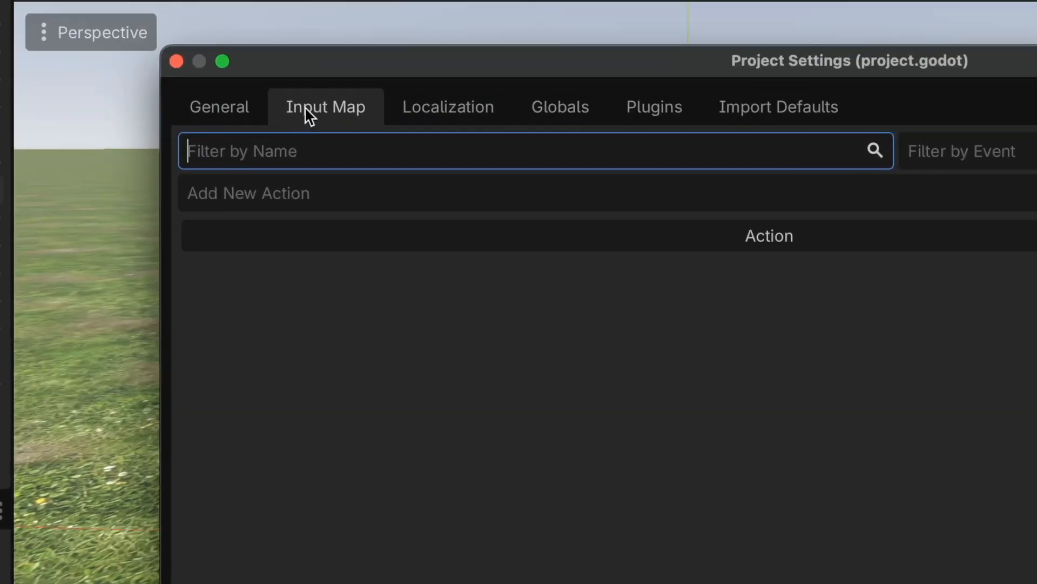
{"action": "left_click", "coordinate": [315, 119]}
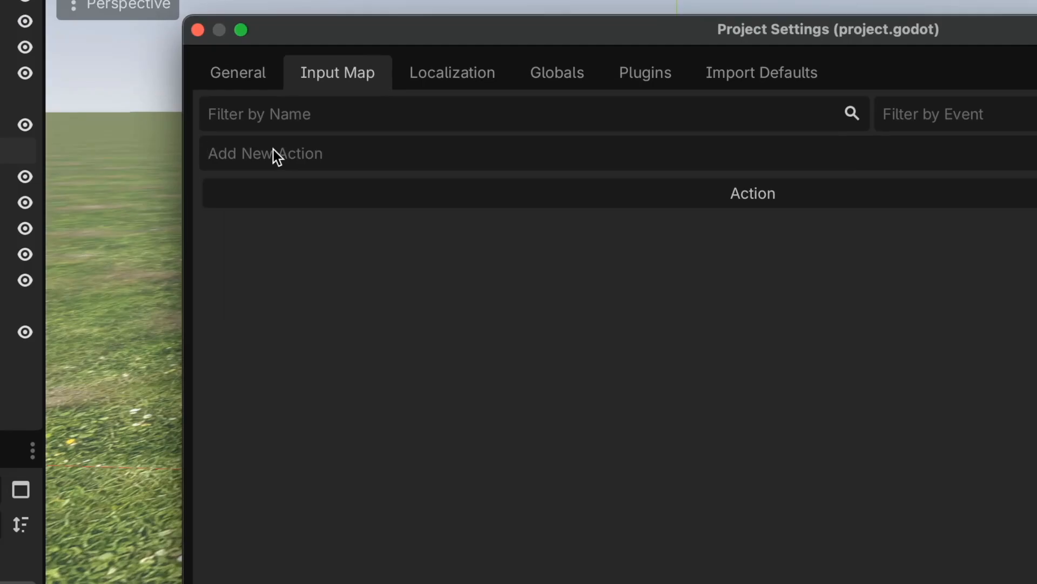
{"action": "type", "text": "move_u"}
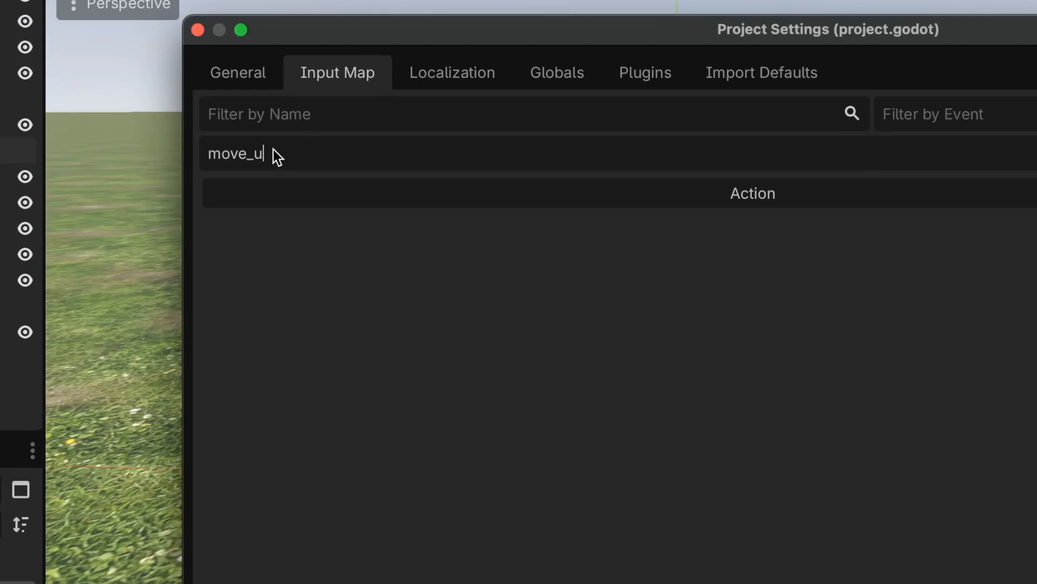
{"action": "type", "text": "p"}
{"action": "key", "text": "Return"}
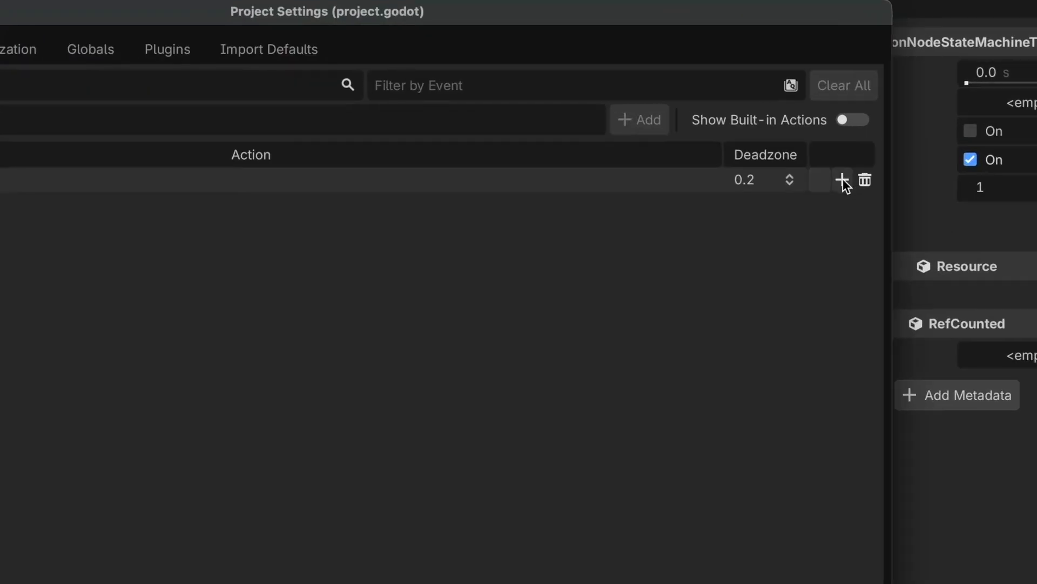
{"action": "left_click", "coordinate": [843, 180]}
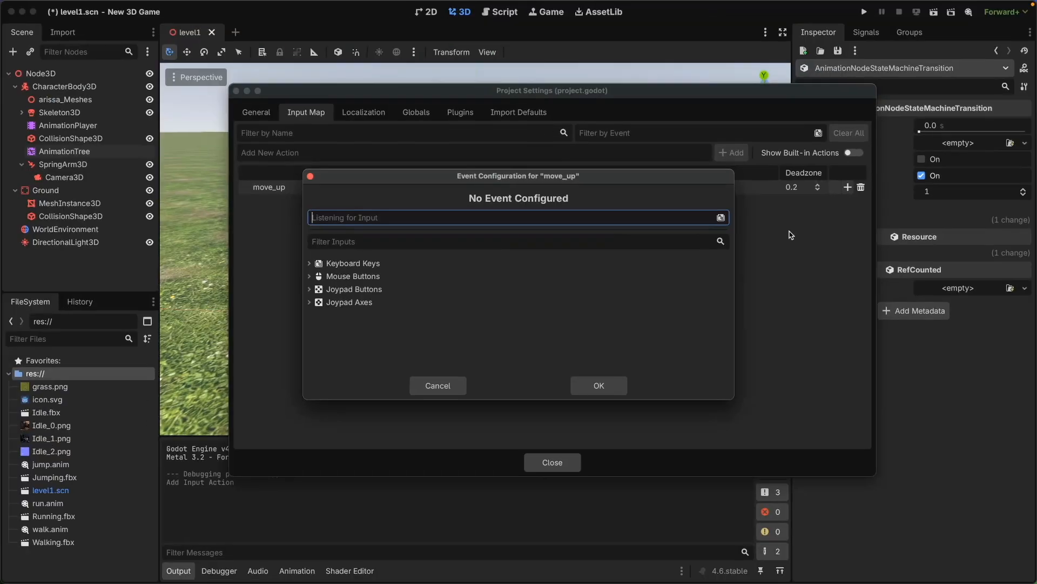
{"action": "left_click", "coordinate": [398, 217]}
{"action": "key", "text": "w"}
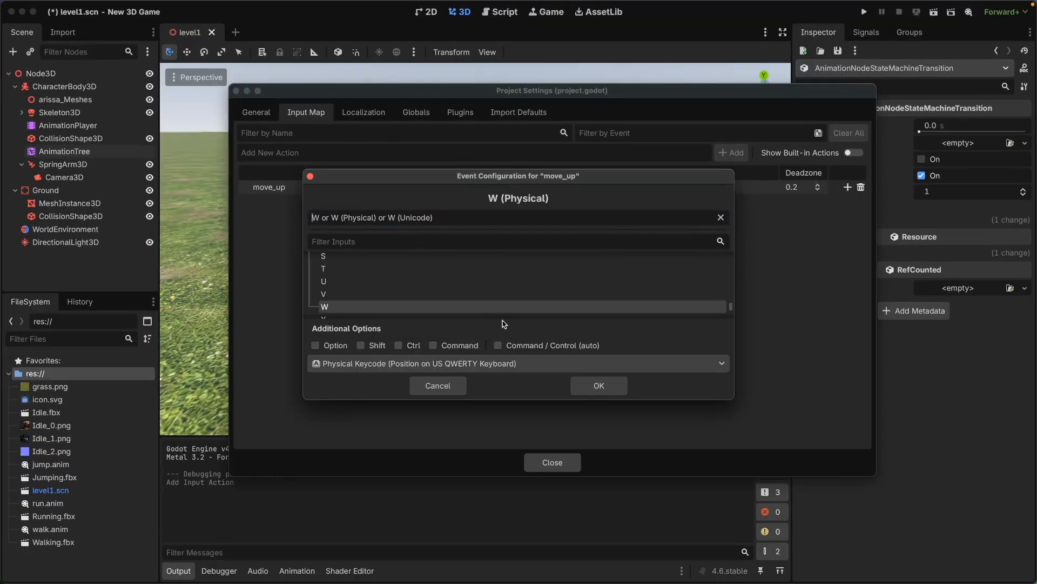
{"action": "left_click", "coordinate": [594, 384]}
Step: Add a move_down action to the Input Map and bind it to the physical S key
{"action": "left_click", "coordinate": [295, 153]}
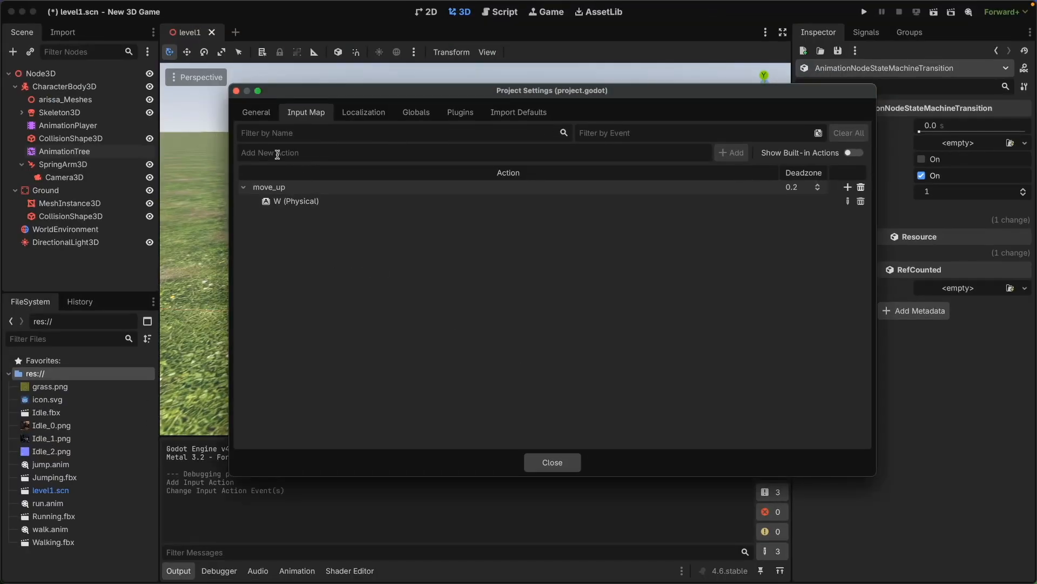
{"action": "type", "text": "move_down"}
{"action": "key", "text": "Return"}
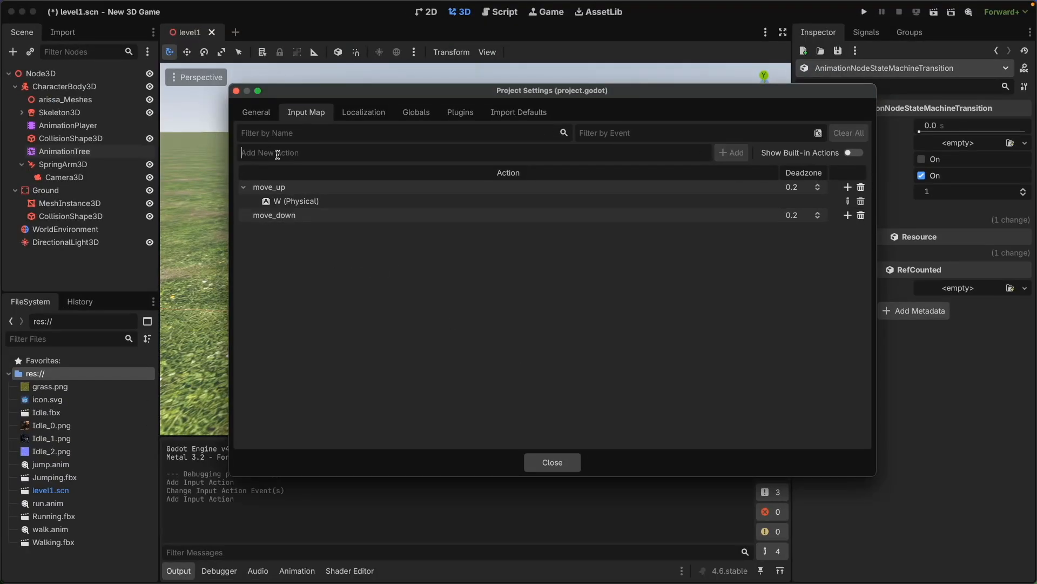
{"action": "left_click", "coordinate": [848, 215]}
{"action": "key", "text": "s"}
{"action": "key", "text": "Return"}
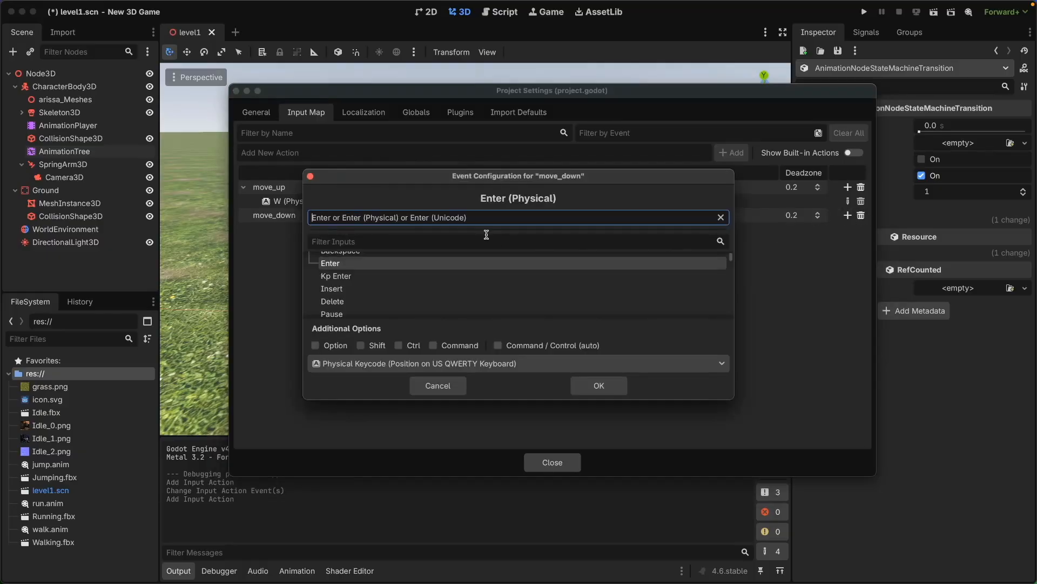
{"action": "key", "text": "s"}
{"action": "left_click", "coordinate": [599, 387]}
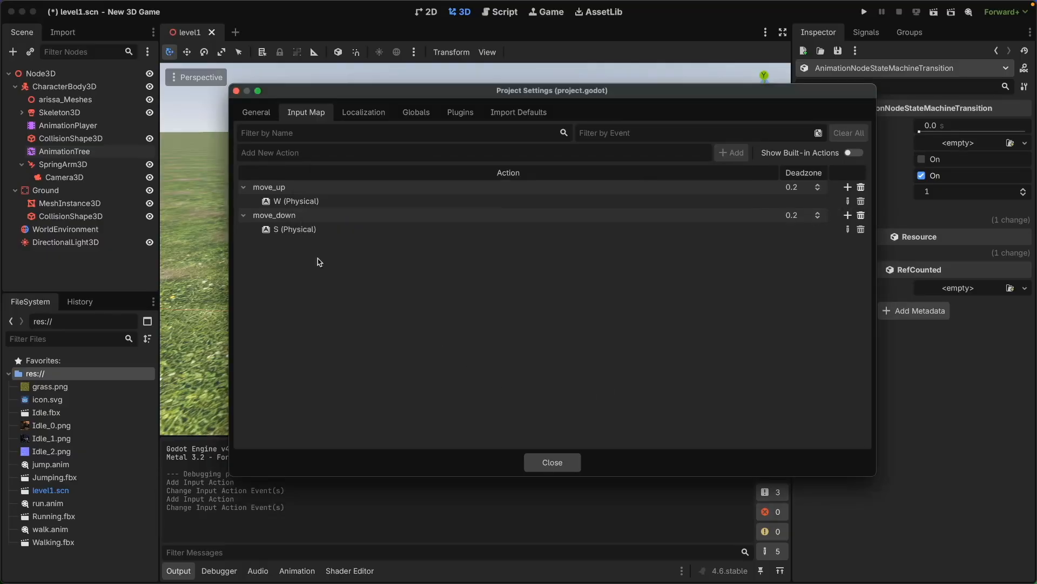
Step: Add a move_left action to the Input Map and bind it to the physical A key
{"action": "left_click", "coordinate": [282, 151]}
{"action": "type", "text": "move_left"}
{"action": "key", "text": "Return"}
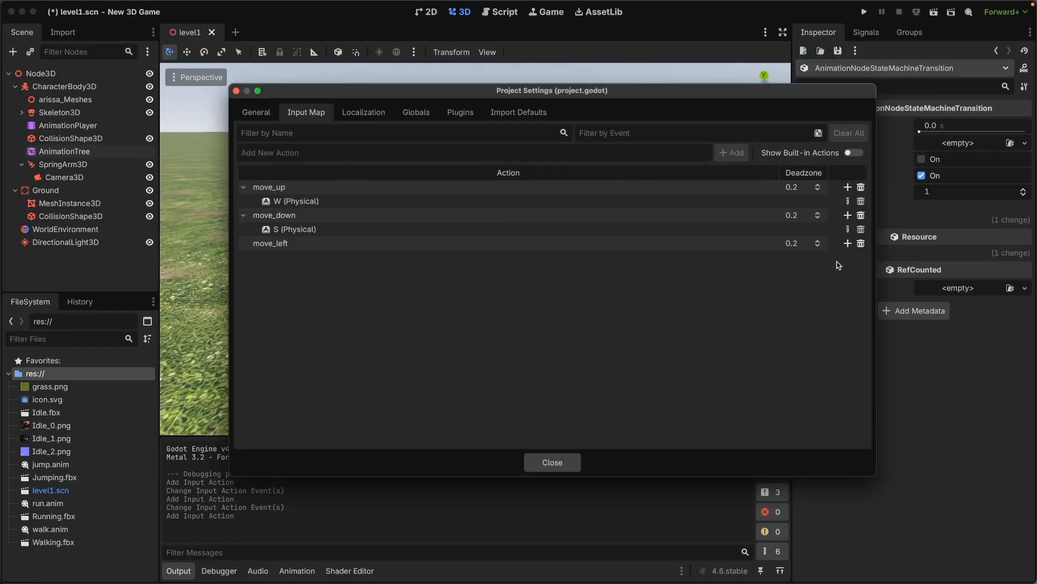
{"action": "left_click", "coordinate": [848, 243]}
{"action": "key", "text": "a"}
{"action": "left_click", "coordinate": [598, 386]}
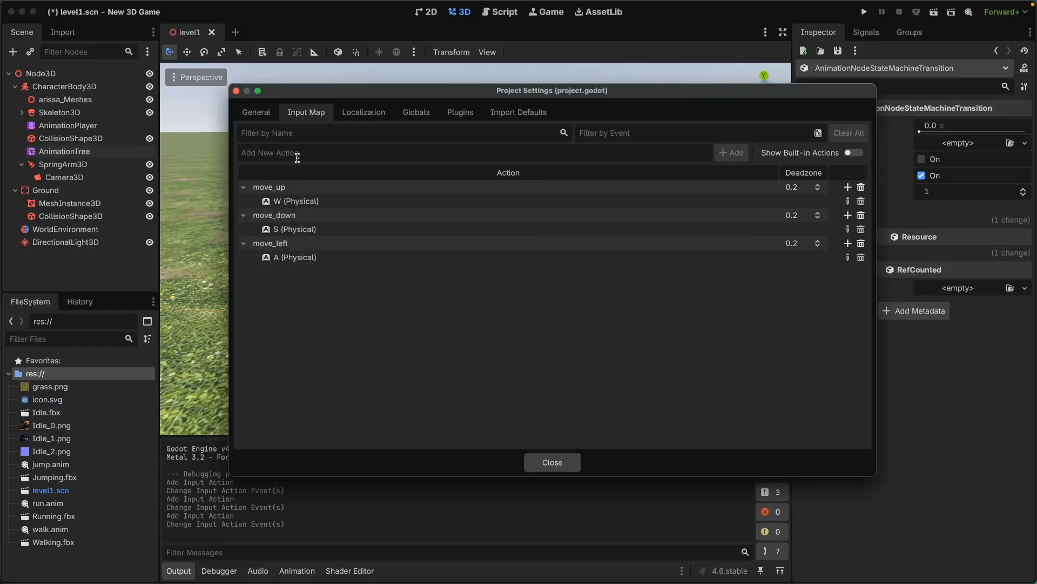
Step: Add a move_right action to the Input Map and bind it to the physical D key
{"action": "left_click", "coordinate": [301, 153]}
{"action": "type", "text": "move_right"}
{"action": "key", "text": "Return"}
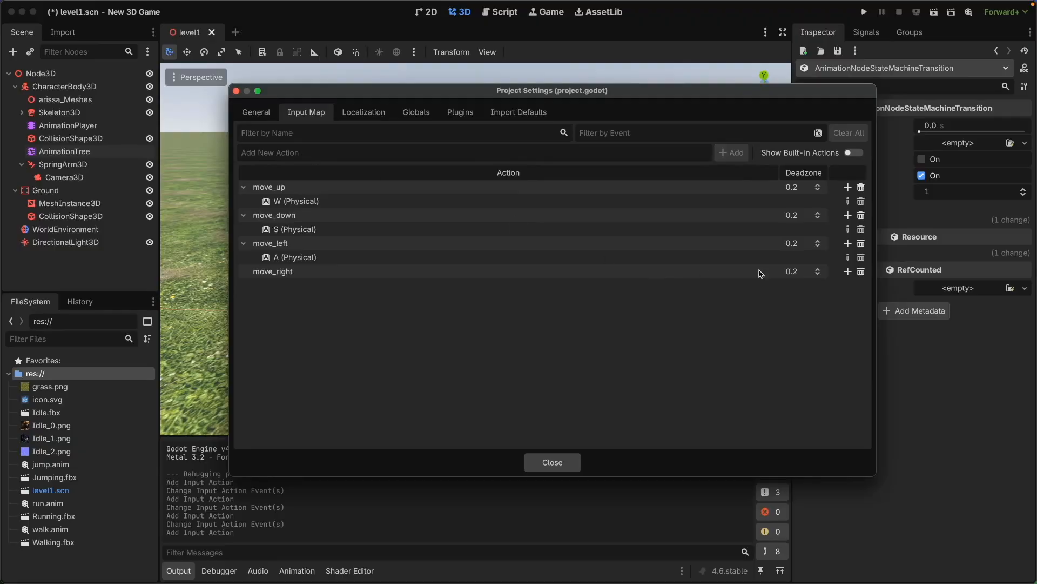
{"action": "left_click", "coordinate": [848, 271]}
{"action": "key", "text": "d"}
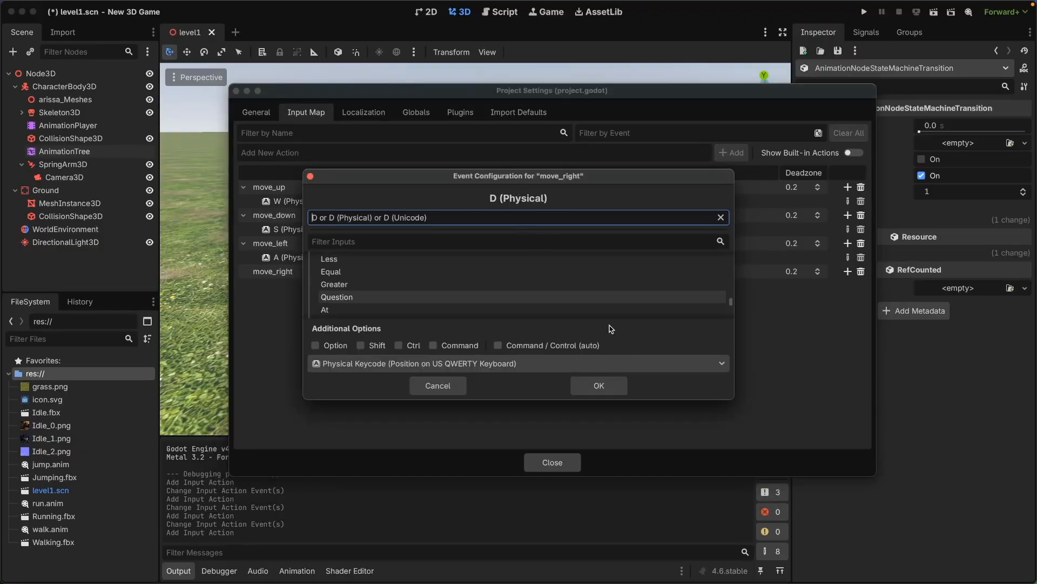
{"action": "left_click", "coordinate": [599, 385]}
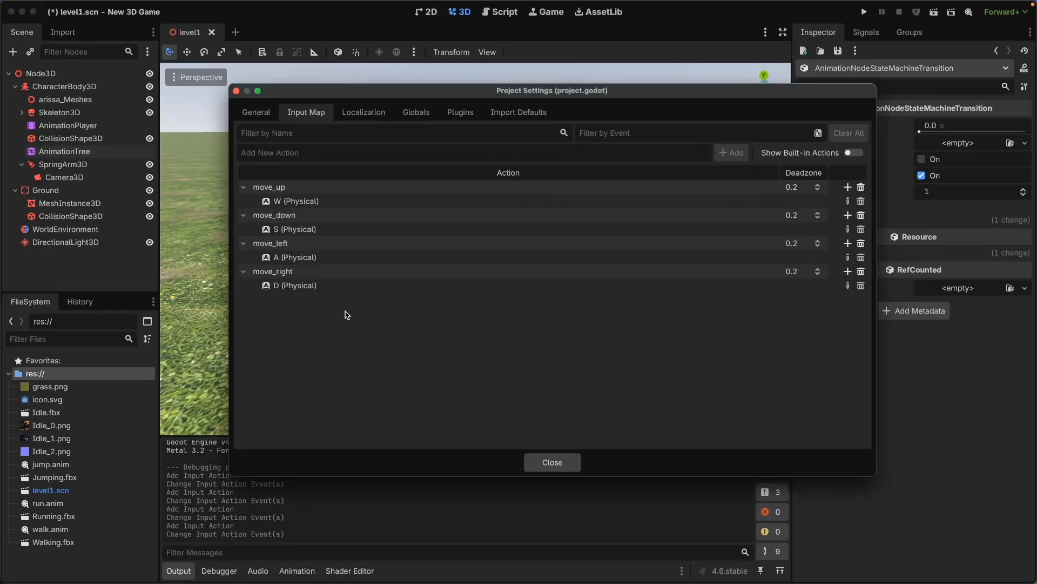
Step: Add a run action to the Input Map and bind it to the physical Shift key
{"action": "type", "text": "run"}
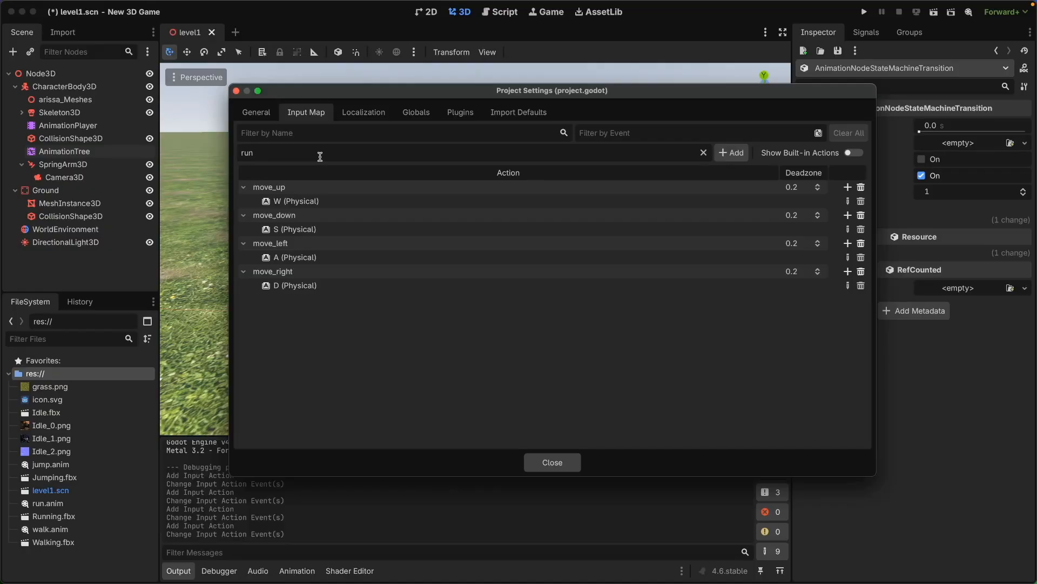
{"action": "key", "text": "Return"}
{"action": "left_click", "coordinate": [848, 300]}
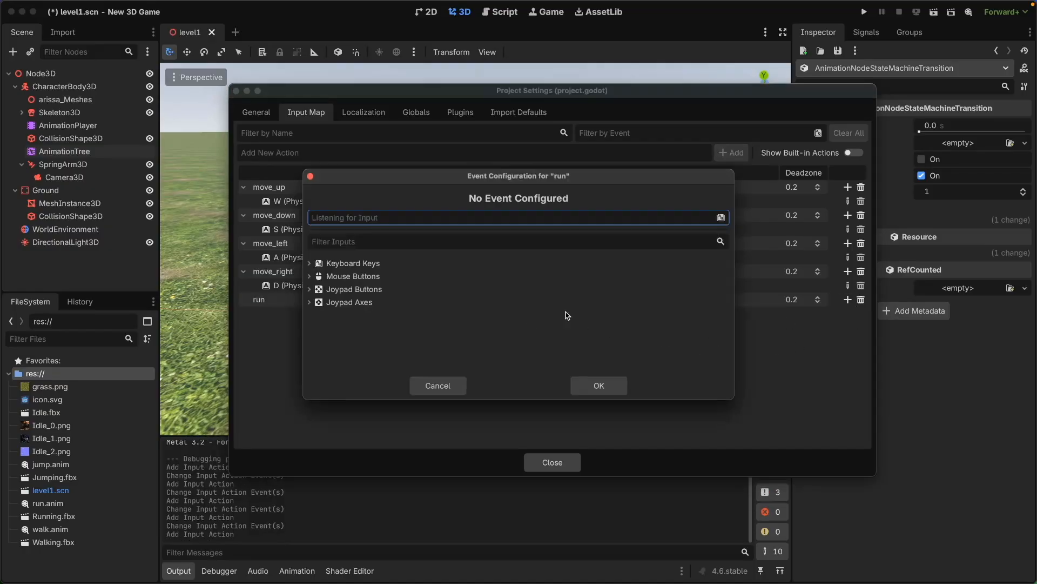
{"action": "key", "text": "shift"}
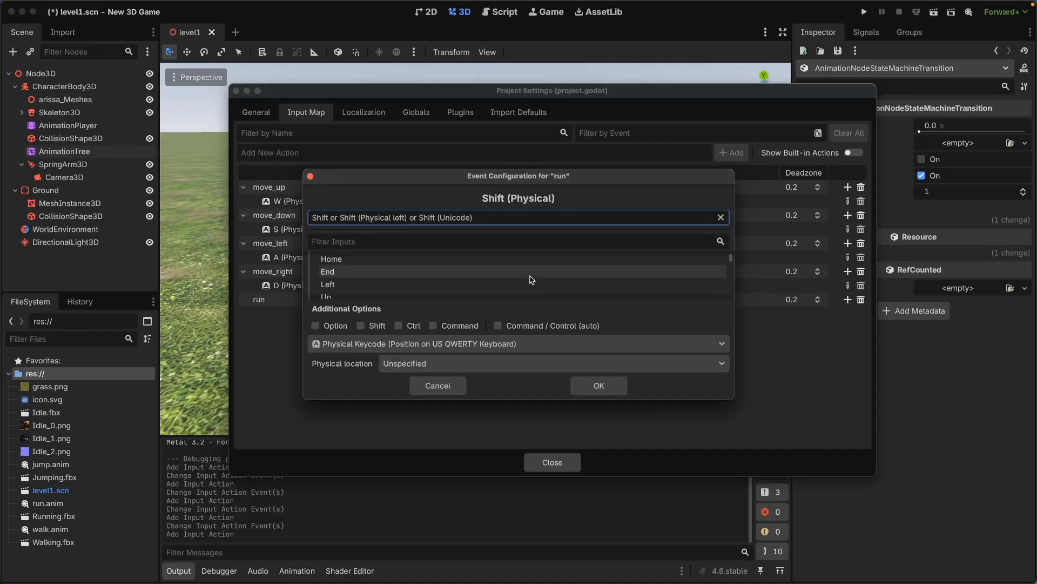
{"action": "left_click", "coordinate": [598, 386]}
Step: Add a jump action bound to the physical Space key, and close the project settings
{"action": "left_click", "coordinate": [286, 154]}
{"action": "type", "text": "j"}
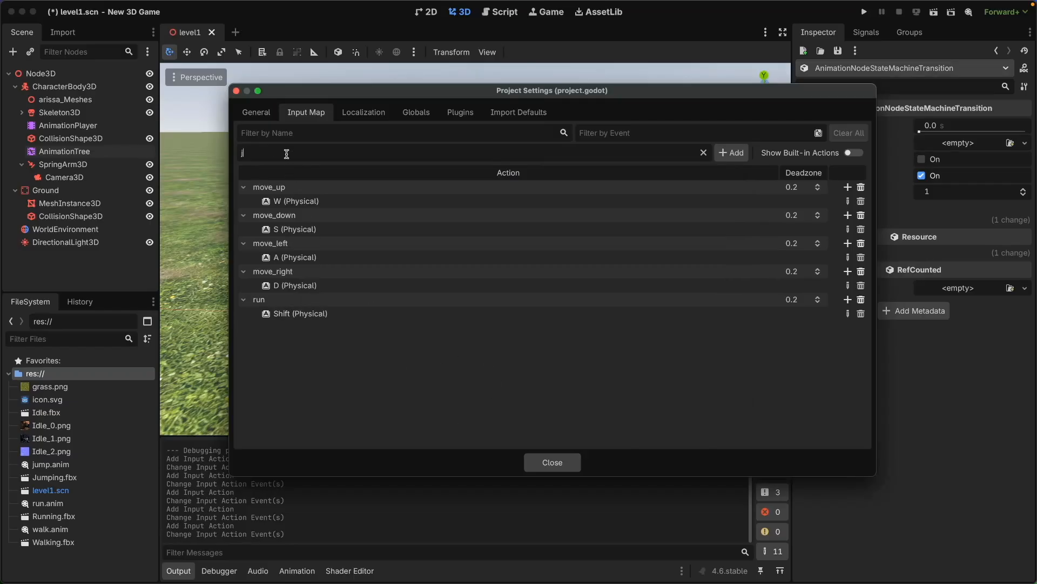
{"action": "type", "text": "ump"}
{"action": "key", "text": "Return"}
{"action": "left_click", "coordinate": [848, 328]}
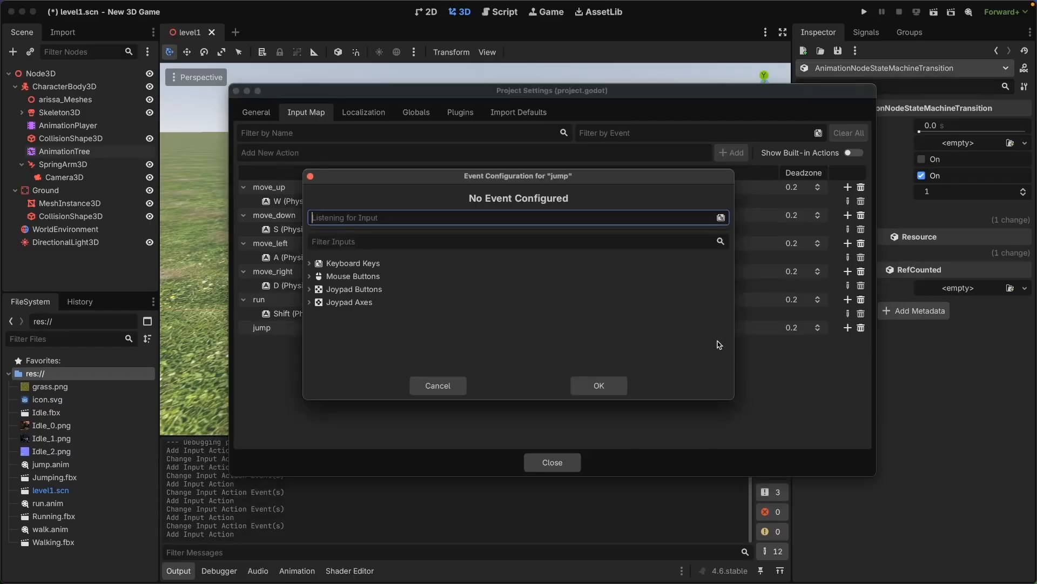
{"action": "key", "text": "space"}
{"action": "left_click", "coordinate": [613, 384]}
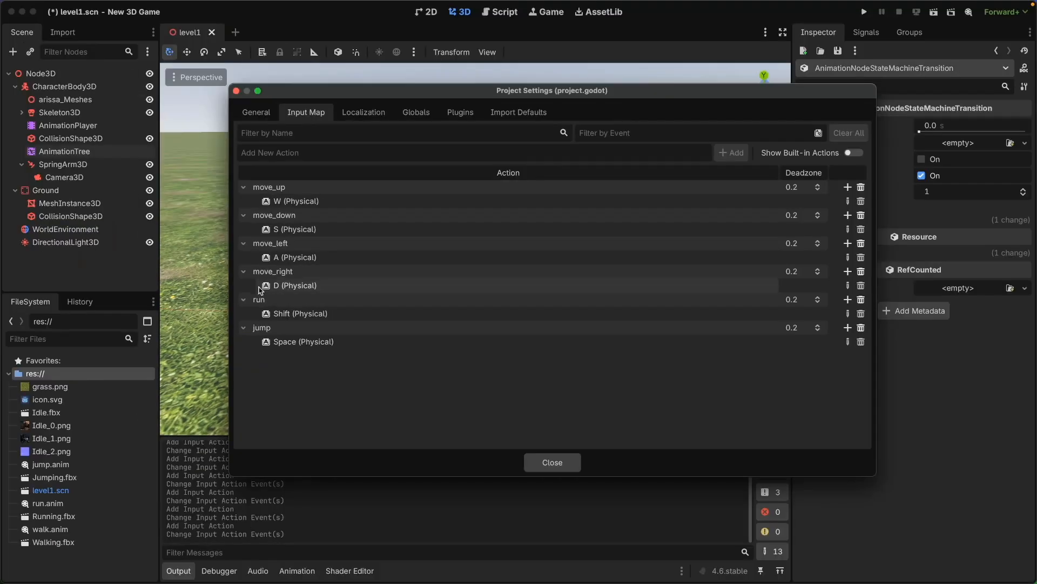
{"action": "left_click_drag", "start_coordinate": [257, 257], "coordinate": [237, 263]}
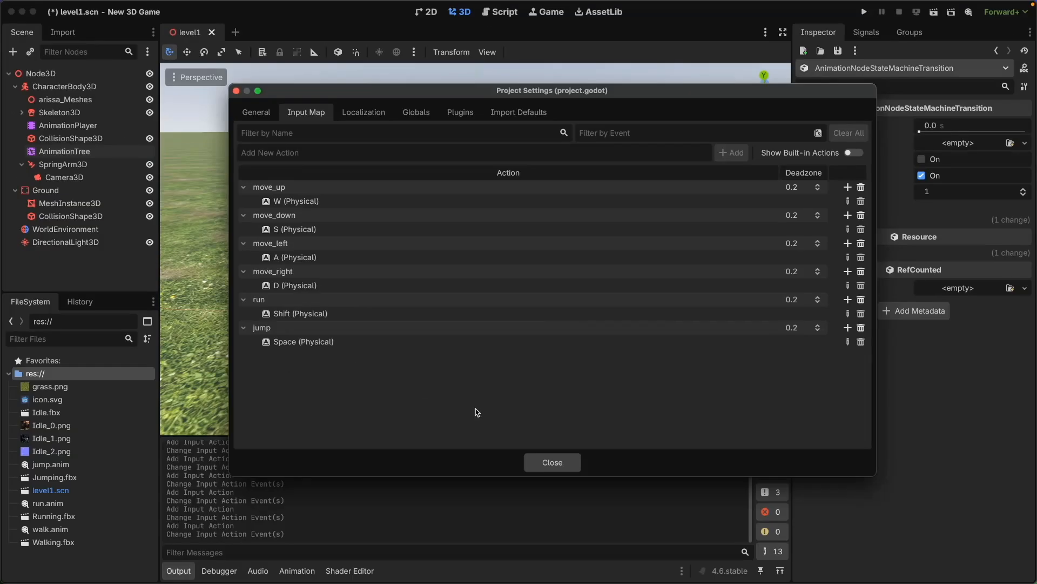
{"action": "left_click", "coordinate": [552, 463]}
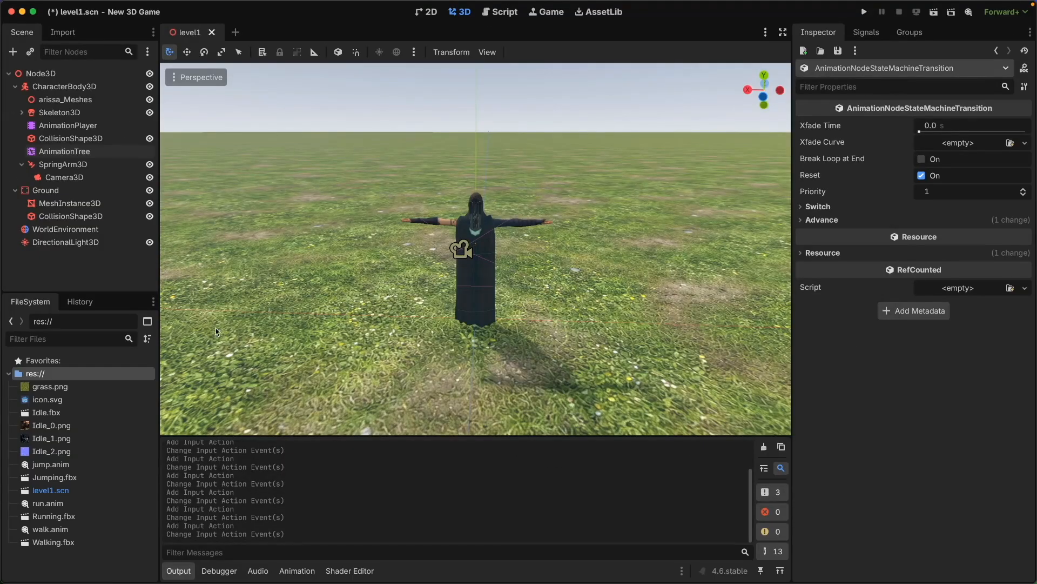
Step: Attach a new GDScript to the CharacterBody3D node, saved as res://character_controller.gd
{"action": "left_click", "coordinate": [25, 86]}
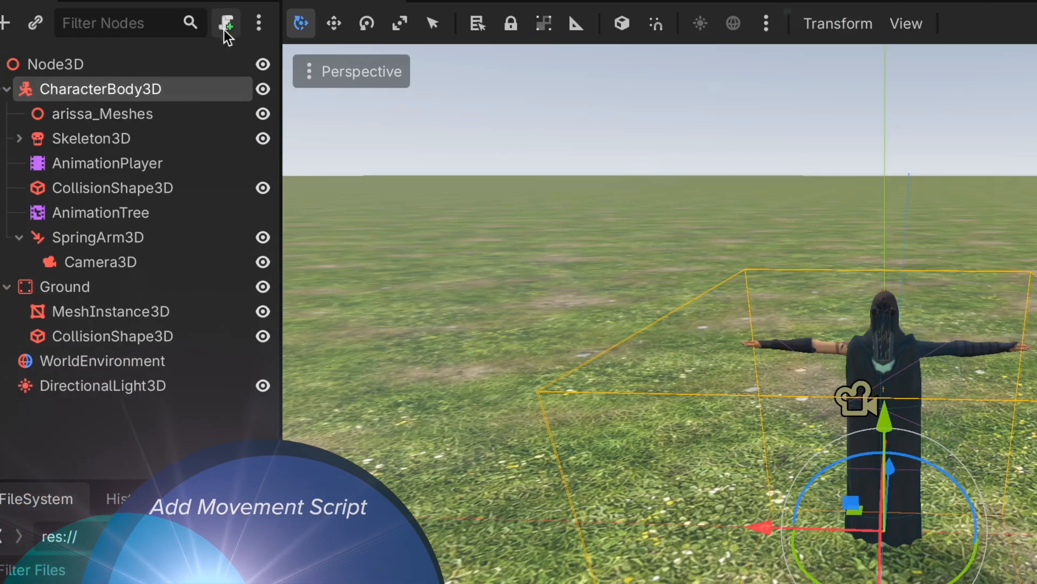
{"action": "left_click", "coordinate": [130, 52]}
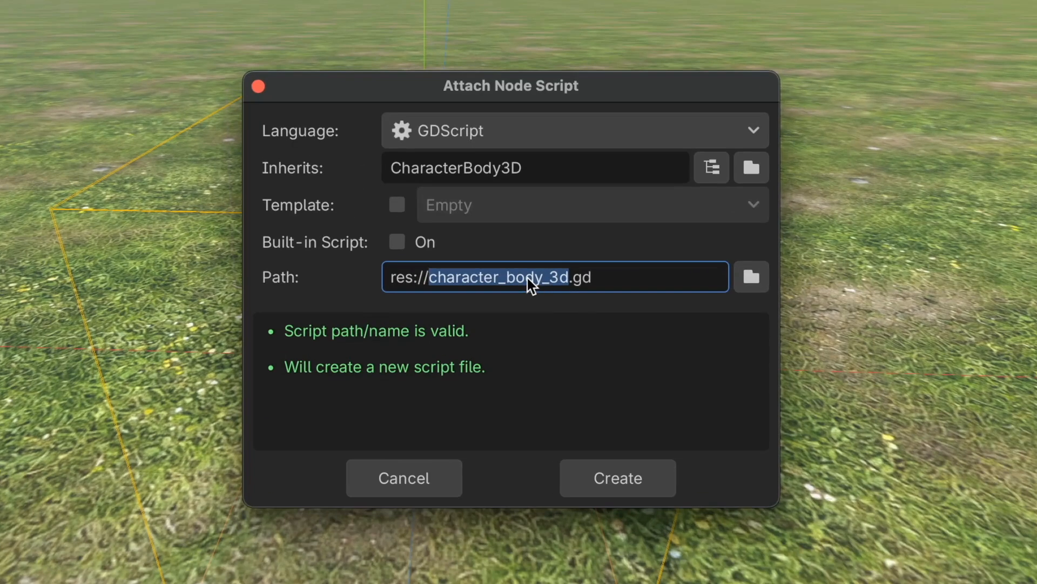
{"action": "left_click", "coordinate": [512, 277]}
{"action": "left_click", "coordinate": [568, 279]}
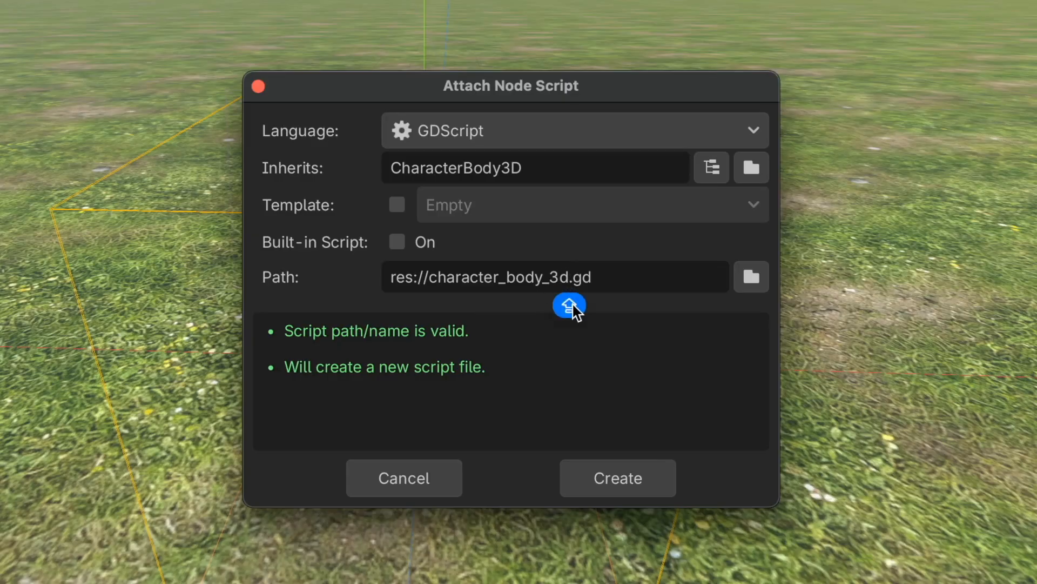
{"action": "key", "text": "BackSpace"}
{"action": "key", "text": "BackSpace"}
{"action": "key", "text": "BackSpace"}
{"action": "key", "text": "BackSpace"}
{"action": "key", "text": "BackSpace"}
{"action": "key", "text": "BackSpace"}
{"action": "key", "text": "BackSpace"}
{"action": "type", "text": "controller"}
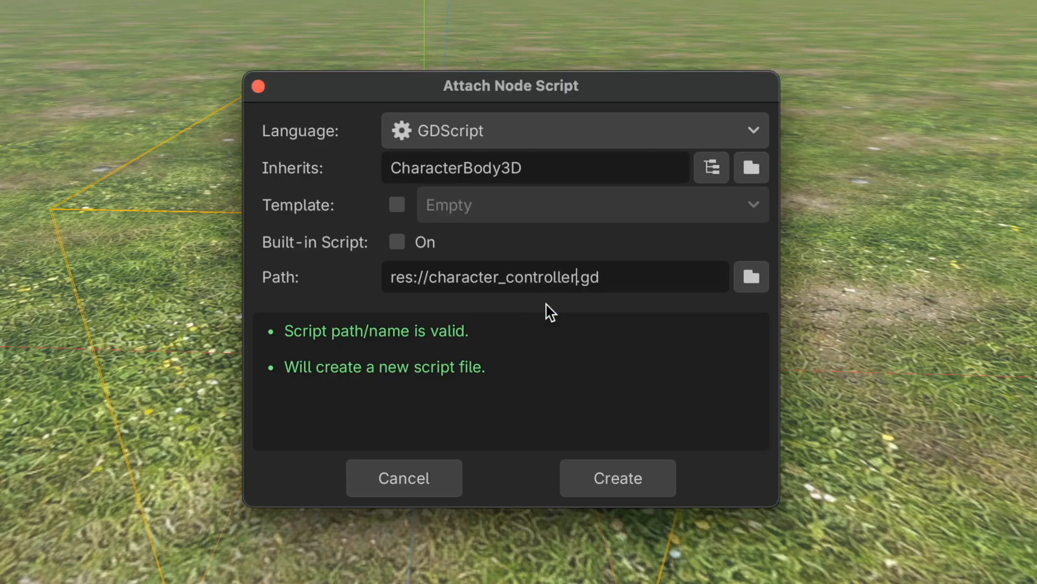
{"action": "left_click", "coordinate": [588, 475]}
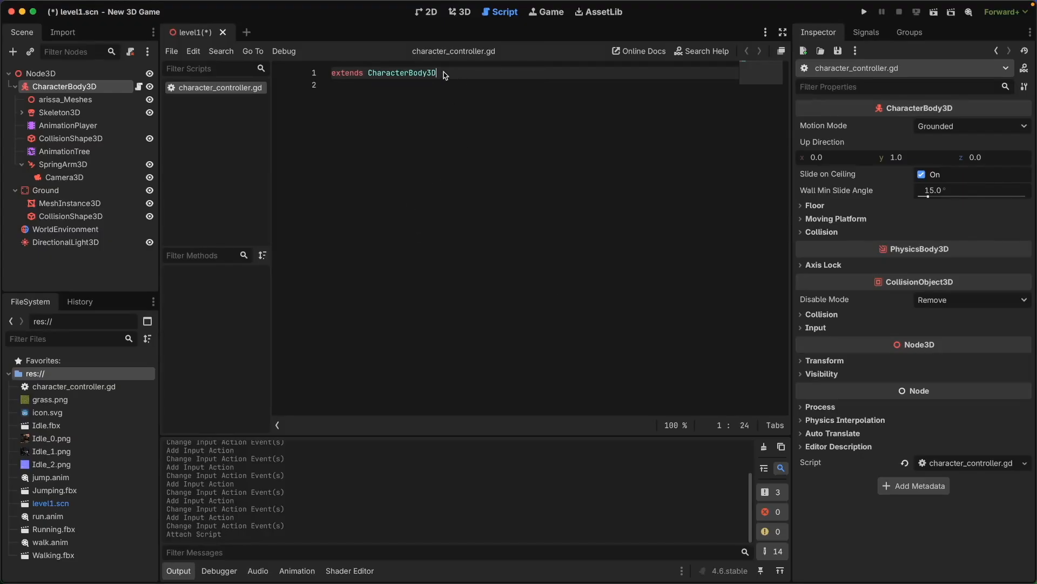
Step: Replace the default extends line in character_controller.gd with the copied character movement code
{"action": "left_click_drag", "start_coordinate": [444, 74], "coordinate": [324, 71]}
{"action": "key", "text": "BackSpace"}
{"action": "right_click", "coordinate": [324, 72]}
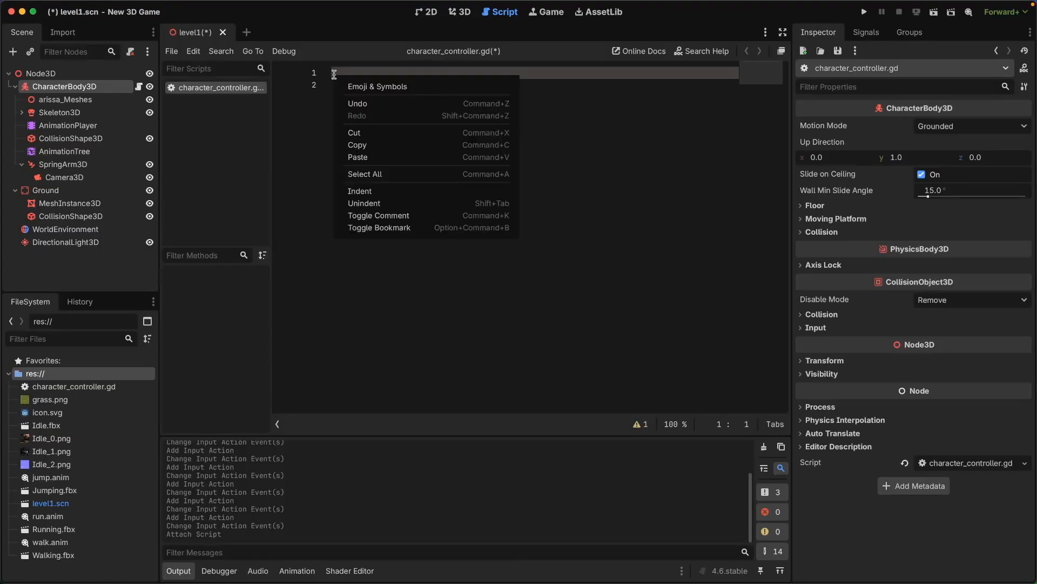
{"action": "left_click", "coordinate": [392, 157]}
Step: Examine the exported speed variables, the gravity setting and the AnimationTree reference at the start of character_controller.gd
{"action": "left_click", "coordinate": [541, 124]}
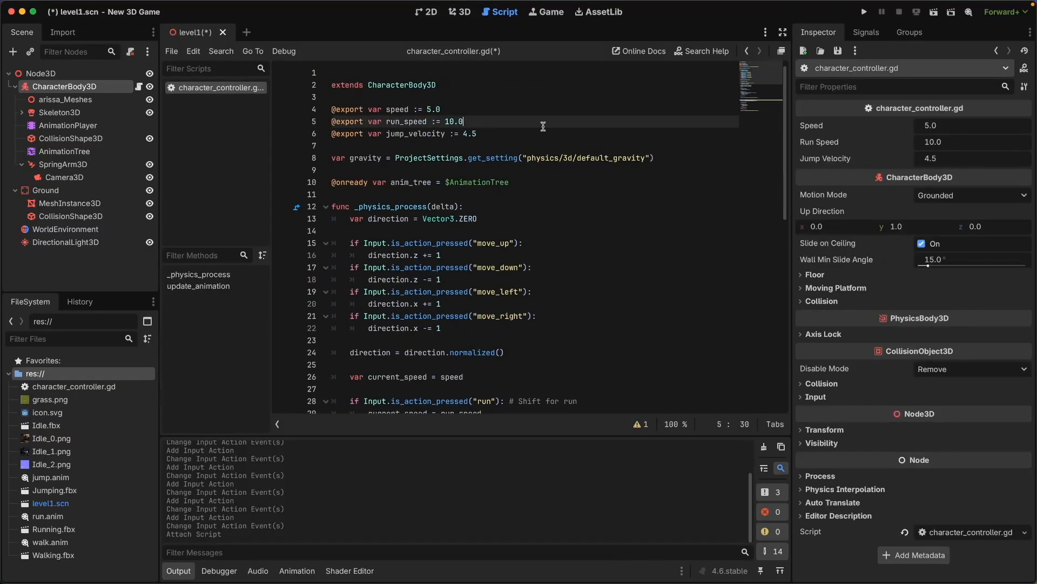
{"action": "left_click", "coordinate": [509, 101]}
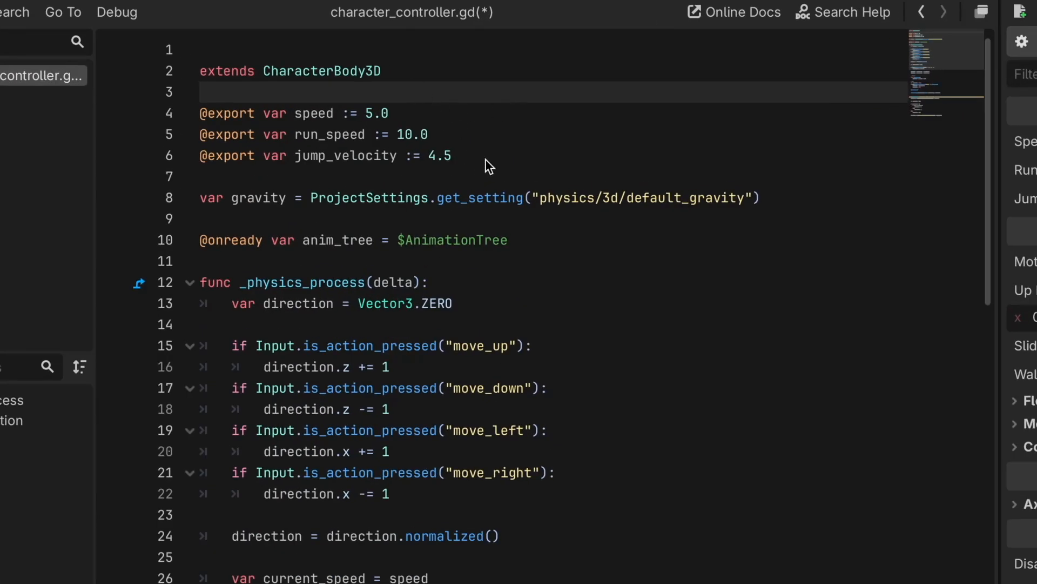
{"action": "left_click_drag", "start_coordinate": [485, 159], "coordinate": [205, 106]}
{"action": "left_click", "coordinate": [462, 177]}
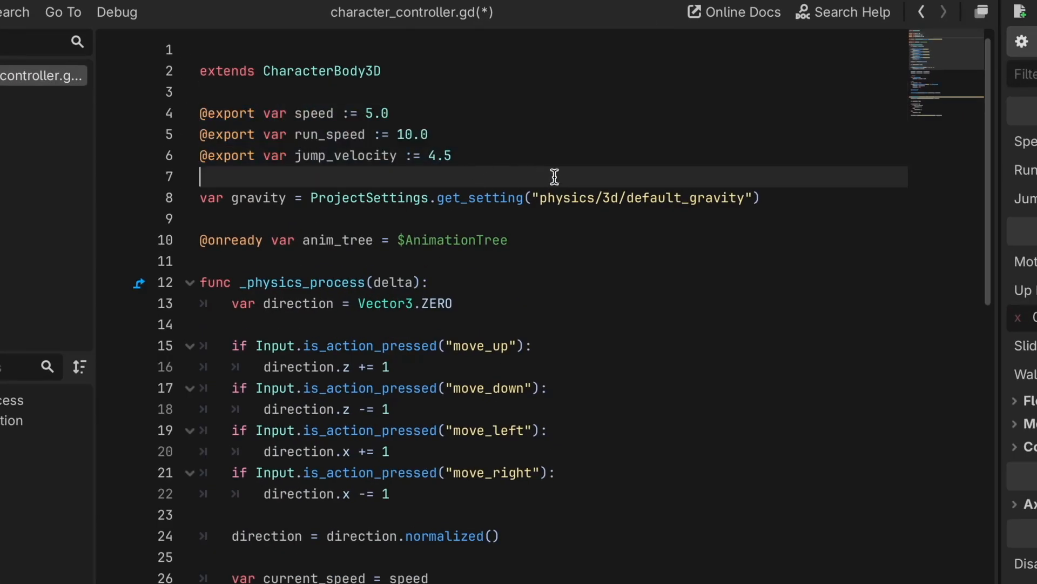
{"action": "left_click", "coordinate": [778, 197]}
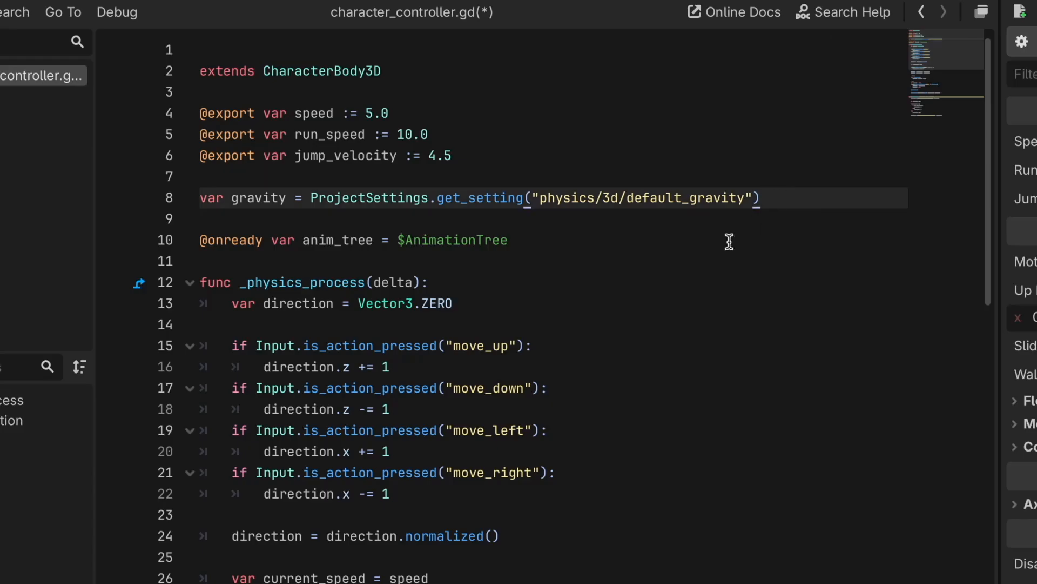
{"action": "left_click", "coordinate": [546, 245]}
Step: Review the directional input checks and the run speed condition in the _physics_process function
{"action": "scroll", "coordinate": [477, 283], "scroll_direction": "down", "scroll_amount": 4}
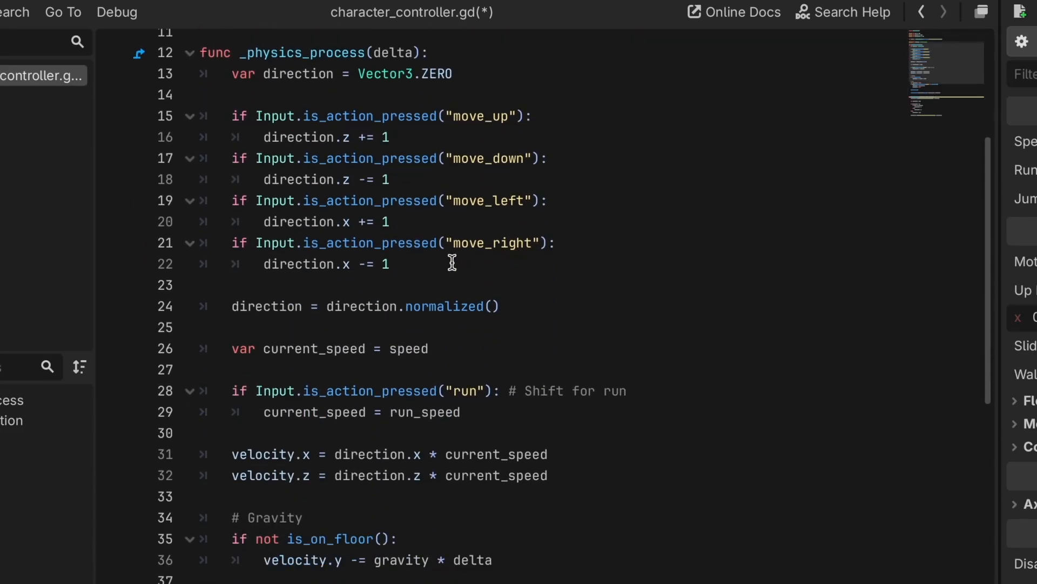
{"action": "left_click_drag", "start_coordinate": [452, 263], "coordinate": [225, 106]}
{"action": "left_click", "coordinate": [520, 268]}
{"action": "scroll", "coordinate": [526, 270], "scroll_direction": "down", "scroll_amount": 3}
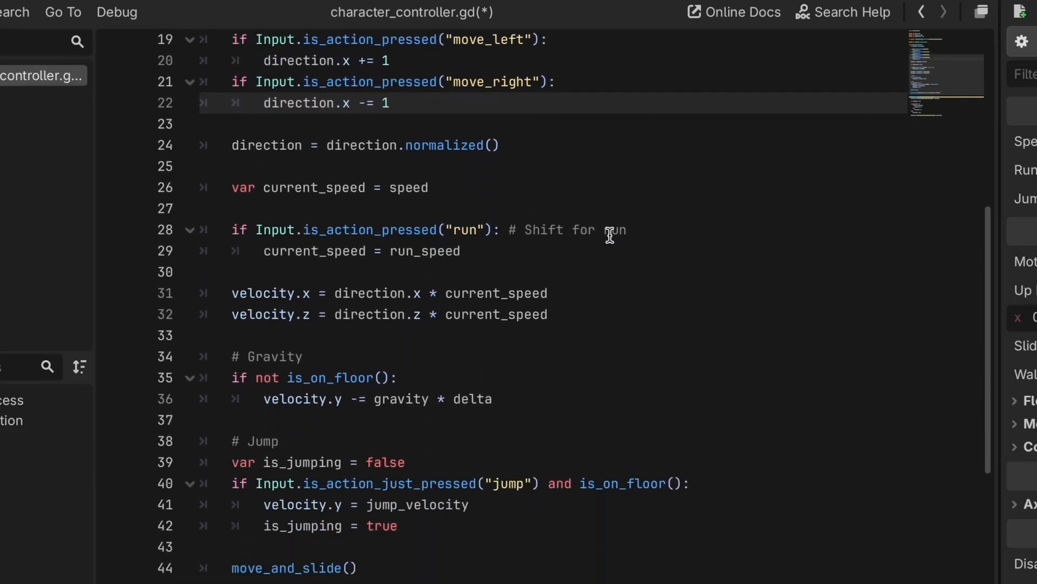
{"action": "left_click", "coordinate": [535, 243]}
{"action": "left_click_drag", "start_coordinate": [535, 244], "coordinate": [225, 225]}
{"action": "left_click", "coordinate": [575, 251]}
{"action": "scroll", "coordinate": [579, 266], "scroll_direction": "down", "scroll_amount": 3}
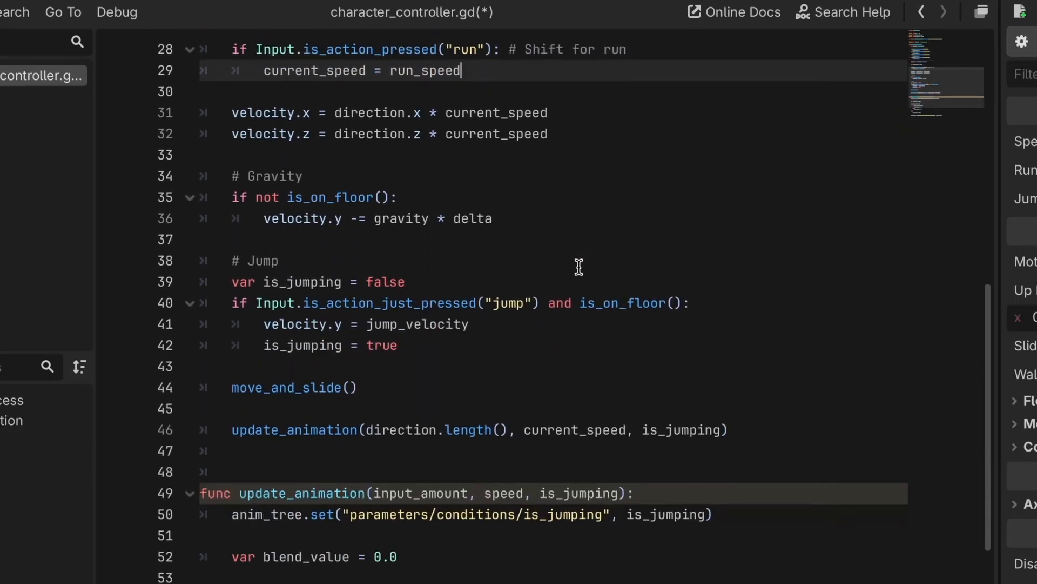
Step: Review the jump code and the move_and_slide() call in the _physics_process function
{"action": "scroll", "coordinate": [579, 267], "scroll_direction": "down", "scroll_amount": 1}
{"action": "left_click_drag", "start_coordinate": [469, 313], "coordinate": [148, 246]}
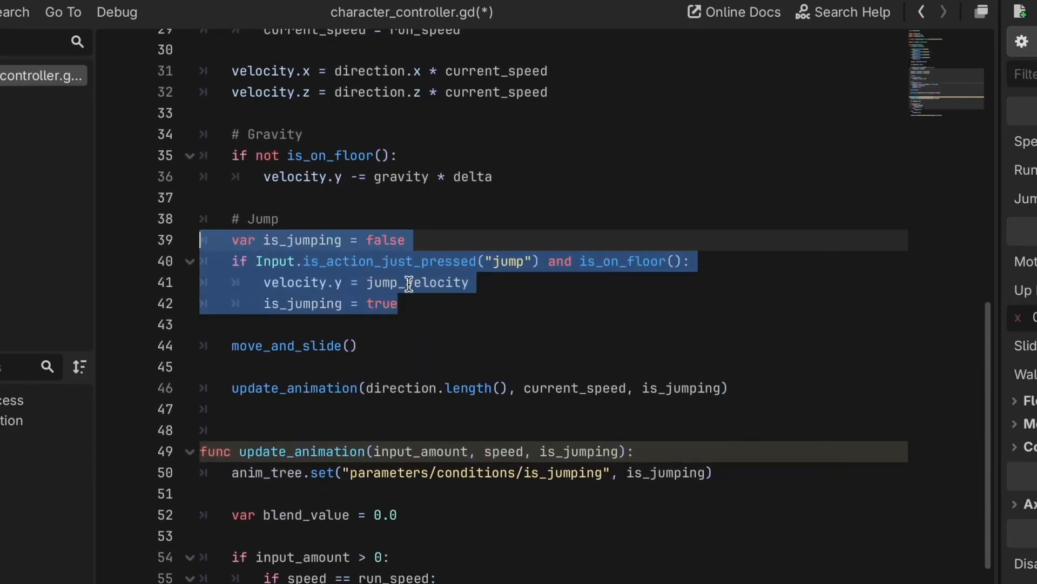
{"action": "left_click", "coordinate": [516, 304]}
{"action": "scroll", "coordinate": [512, 306], "scroll_direction": "down", "scroll_amount": 2}
{"action": "left_click_drag", "start_coordinate": [384, 259], "coordinate": [208, 261]}
{"action": "left_click", "coordinate": [393, 255]}
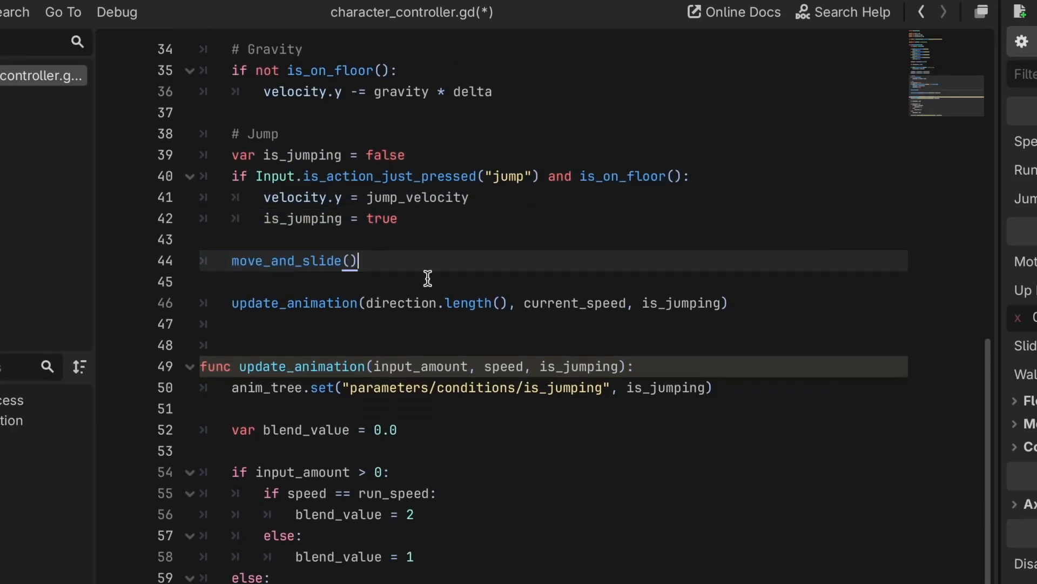
Step: Examine the update_animation call and its function, including how blend_value is assigned for the locomotion blend position
{"action": "scroll", "coordinate": [529, 278], "scroll_direction": "down", "scroll_amount": 1}
{"action": "double_click", "coordinate": [339, 262]}
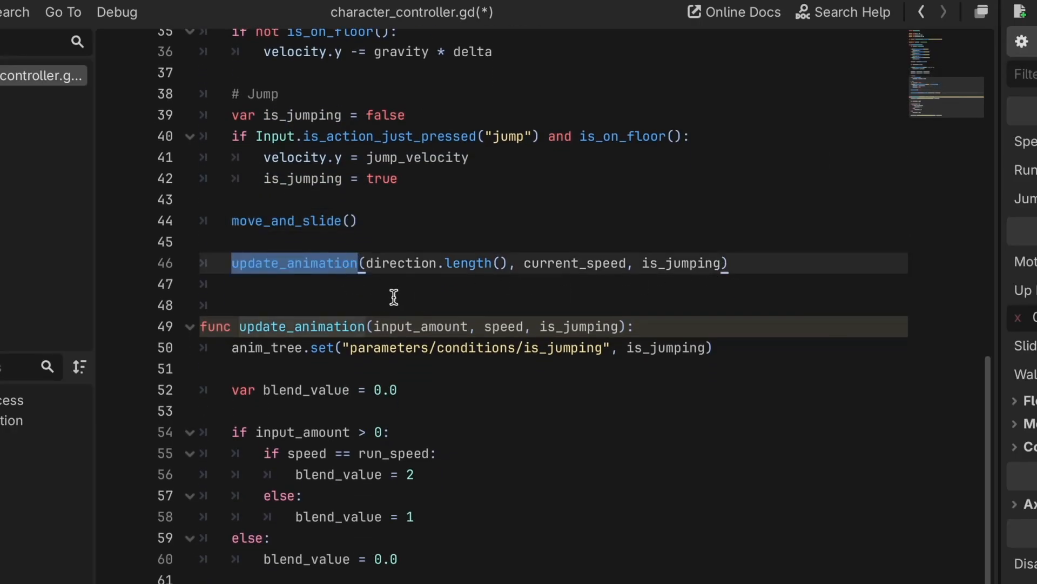
{"action": "left_click", "coordinate": [396, 294]}
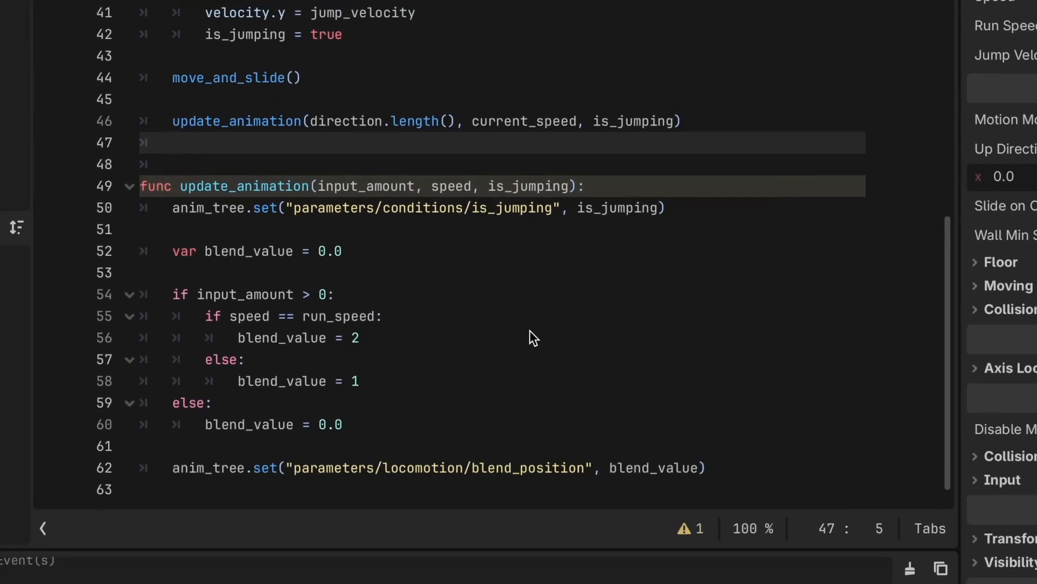
{"action": "double_click", "coordinate": [284, 183]}
{"action": "left_click", "coordinate": [474, 229]}
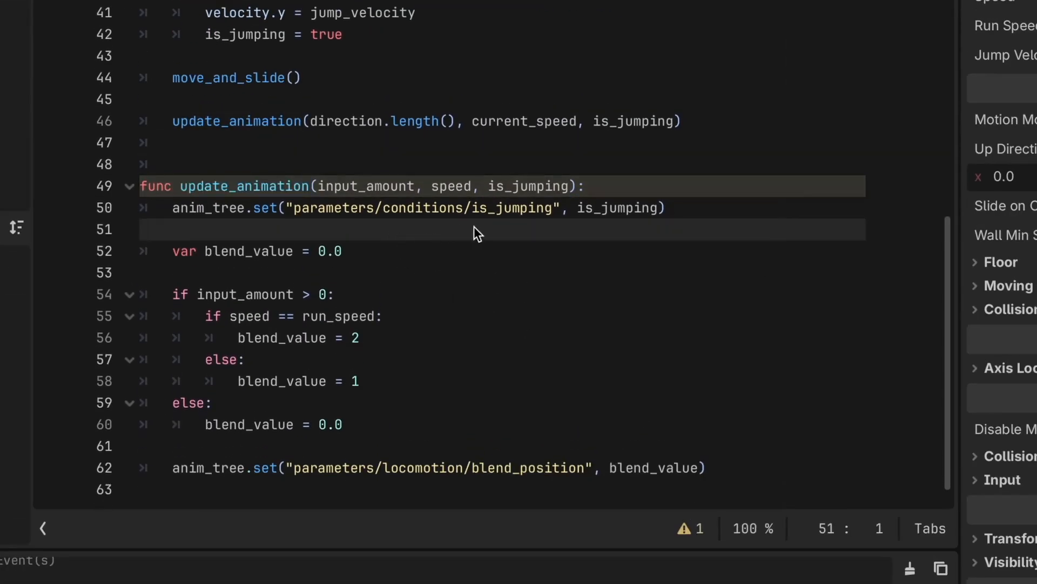
{"action": "double_click", "coordinate": [268, 251]}
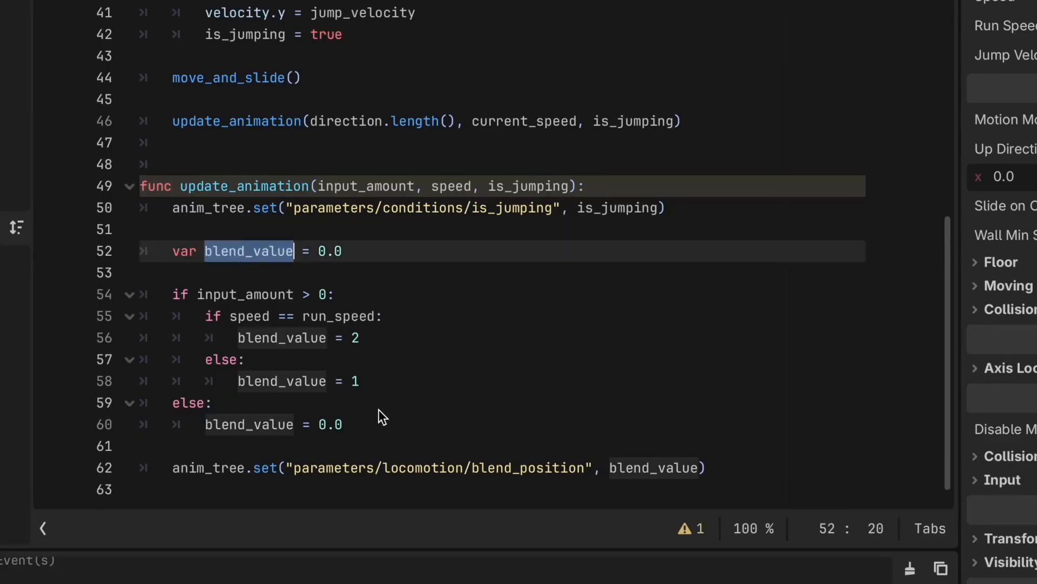
{"action": "double_click", "coordinate": [254, 424]}
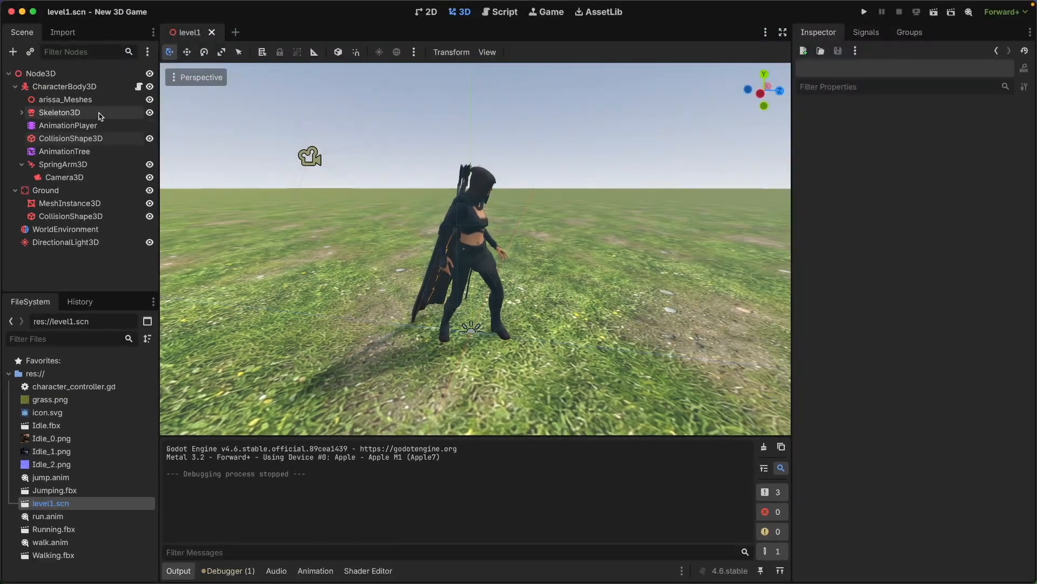
{"action": "left_click", "coordinate": [71, 6]}
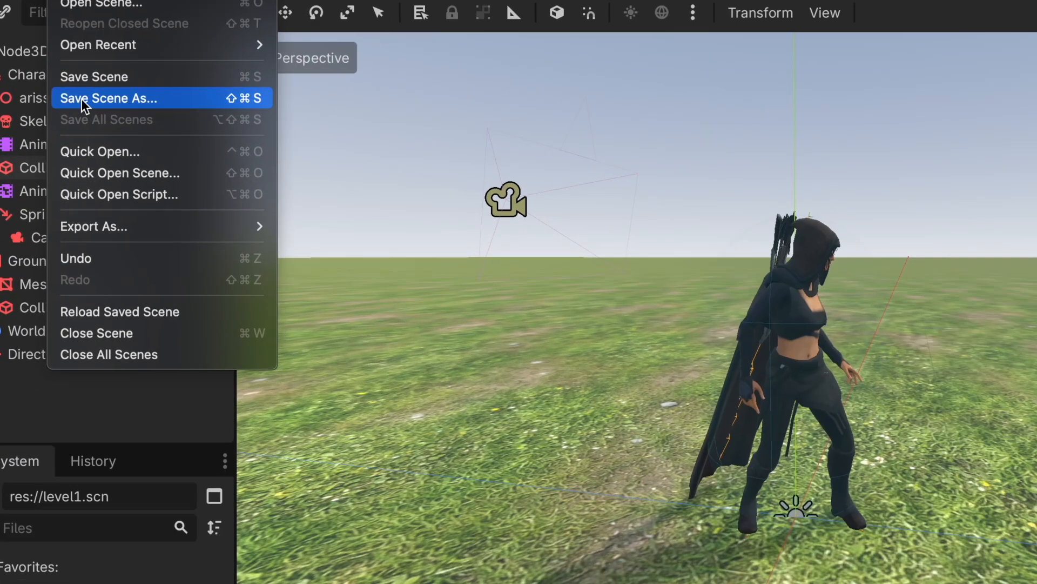
{"action": "left_click", "coordinate": [81, 100]}
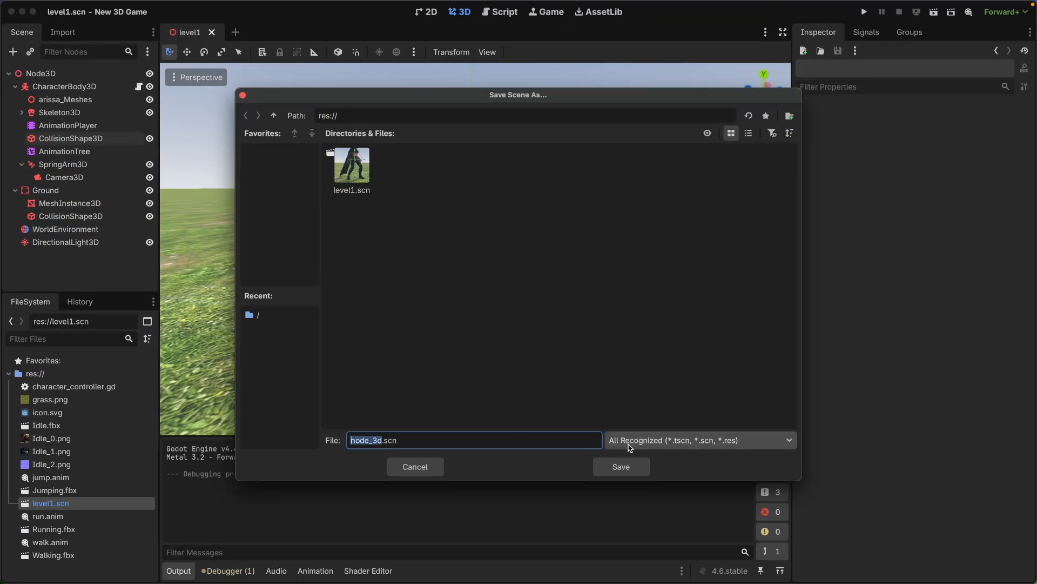
{"action": "left_click", "coordinate": [642, 445]}
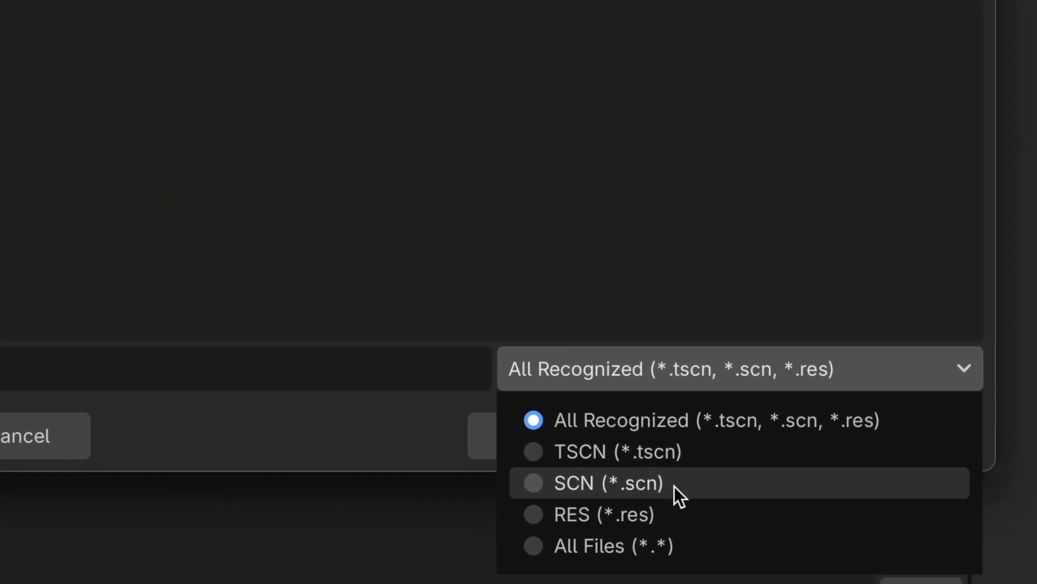
{"action": "left_click", "coordinate": [674, 487]}
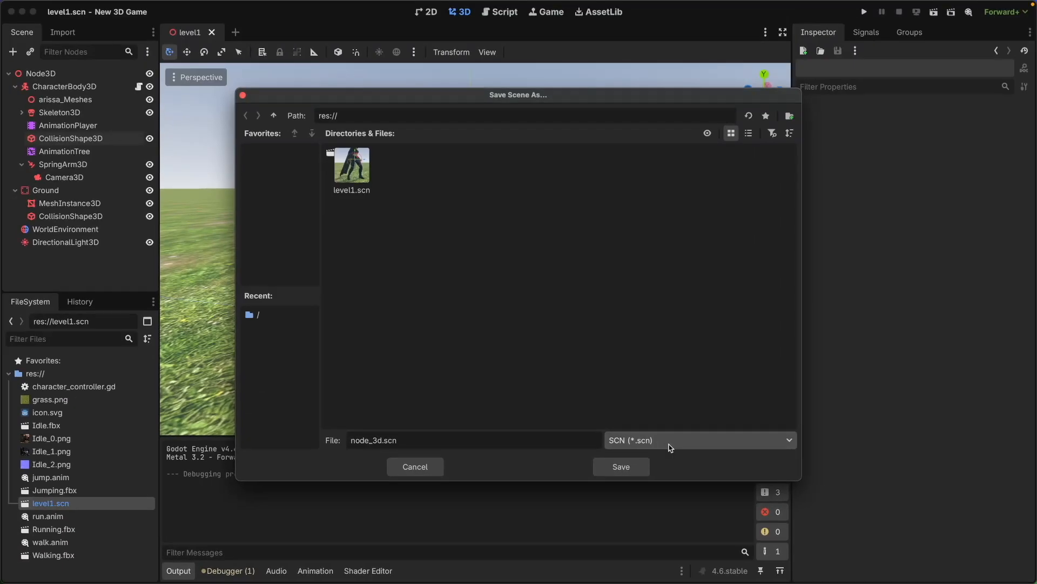
{"action": "left_click", "coordinate": [430, 468]}
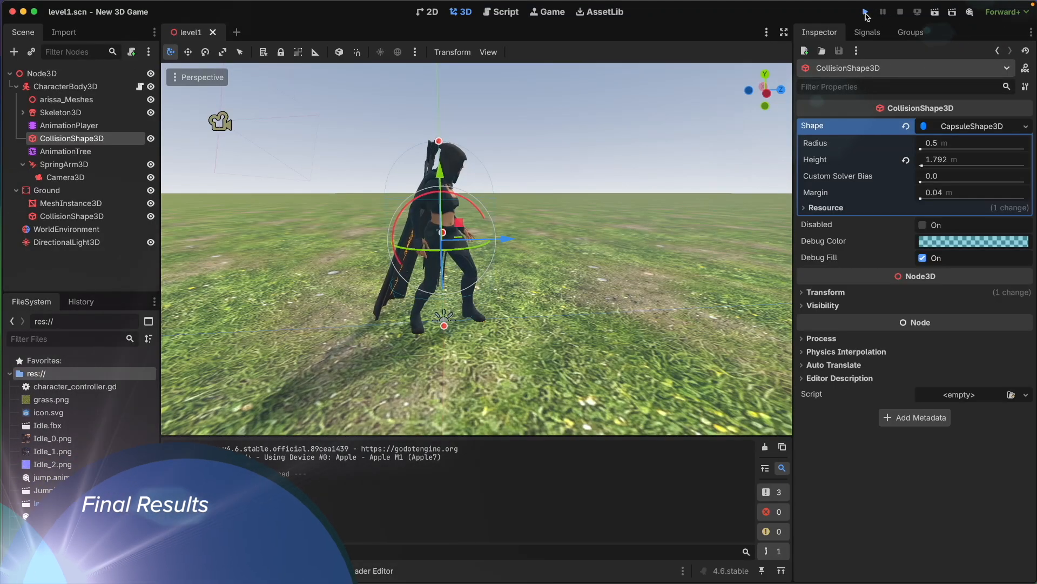
Step: Run the project and test the character's rightward movement, forward movement and jump in the game window
{"action": "key", "text": "super+b"}
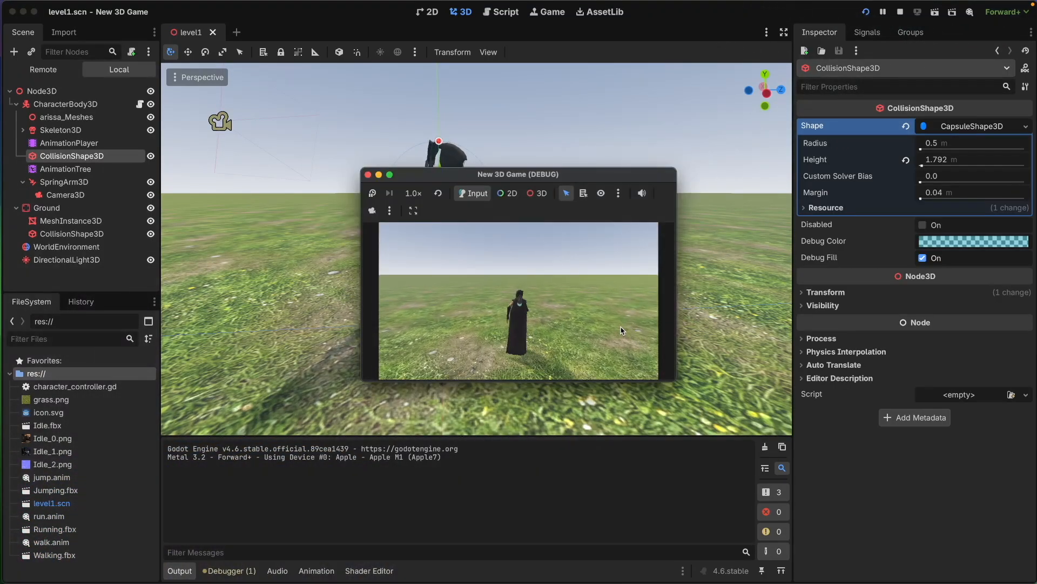
{"action": "key", "text": "d"}
{"action": "key", "text": "space"}
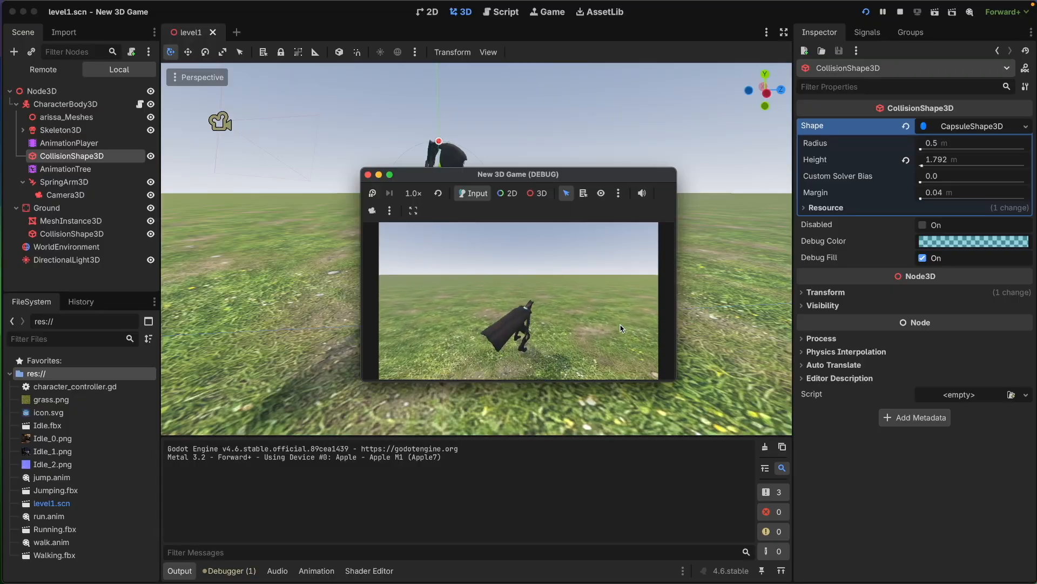
{"action": "key", "text": "d"}
{"action": "key", "text": "space"}
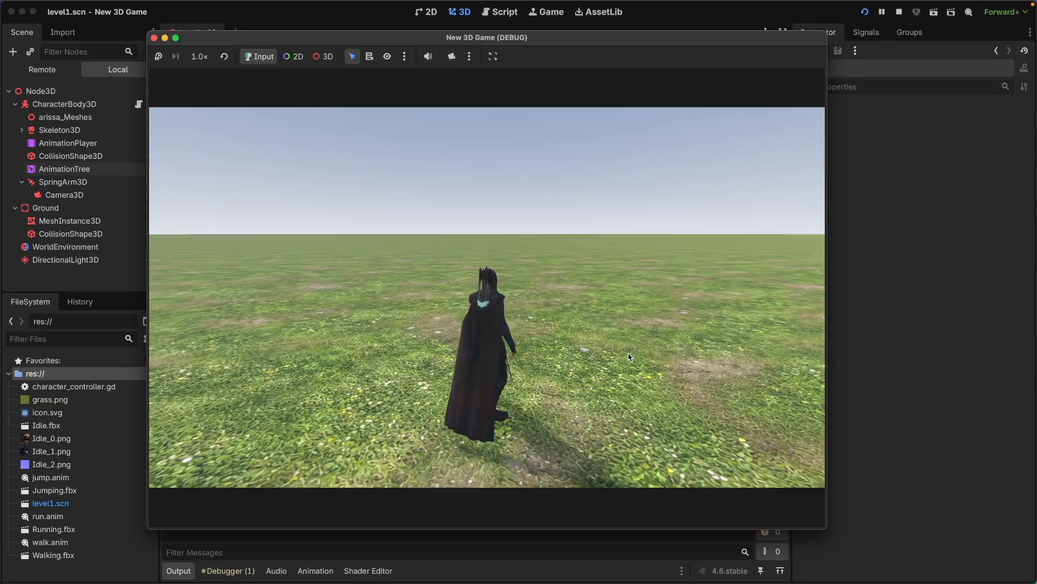
{"action": "key", "text": "w"}
{"action": "key", "text": "space"}
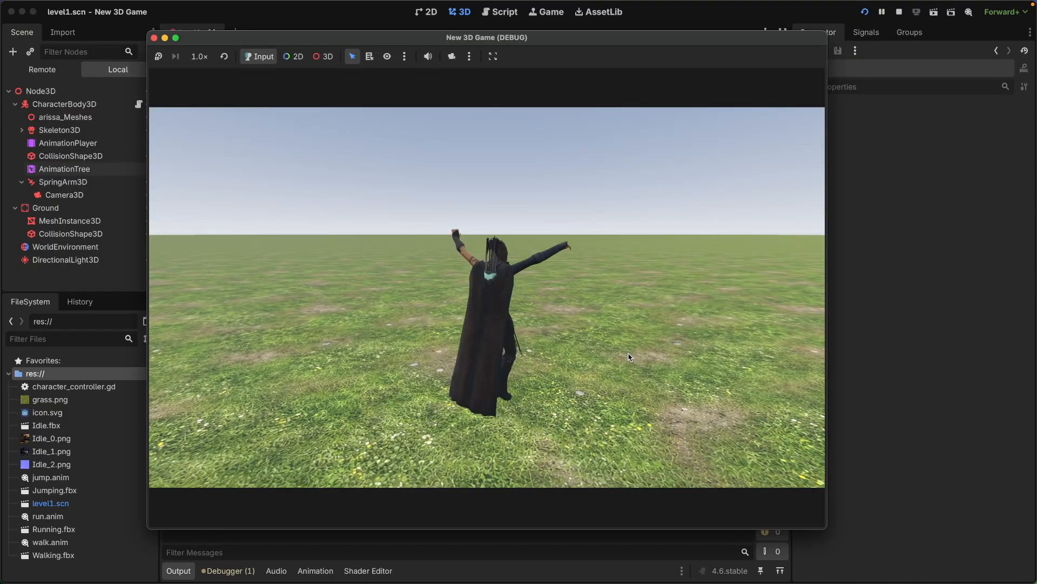
{"action": "key", "text": "d"}
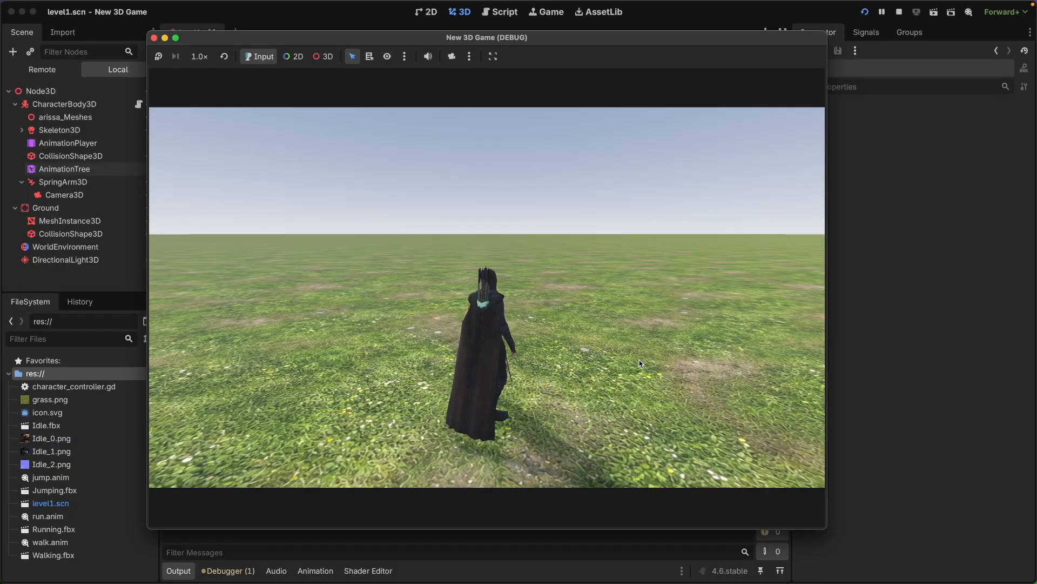